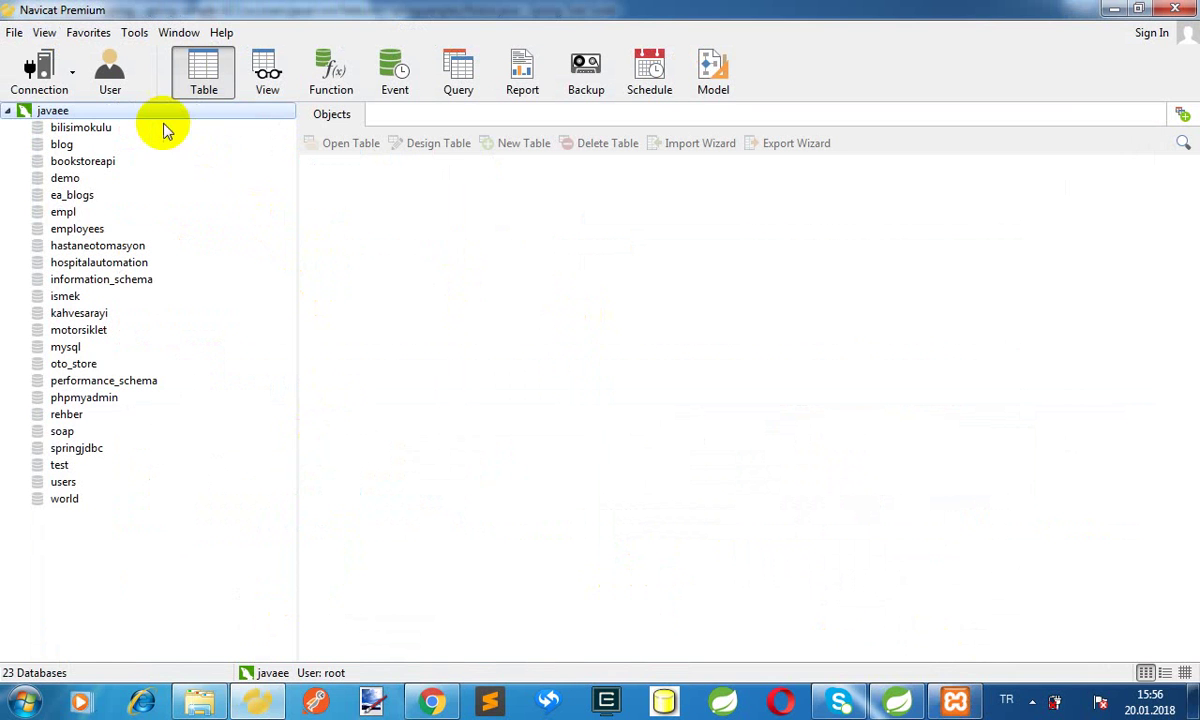
Show the list of database types for a new connection from the Connection toolbar dropdown
{"action": "left_click", "coordinate": [72, 75]}
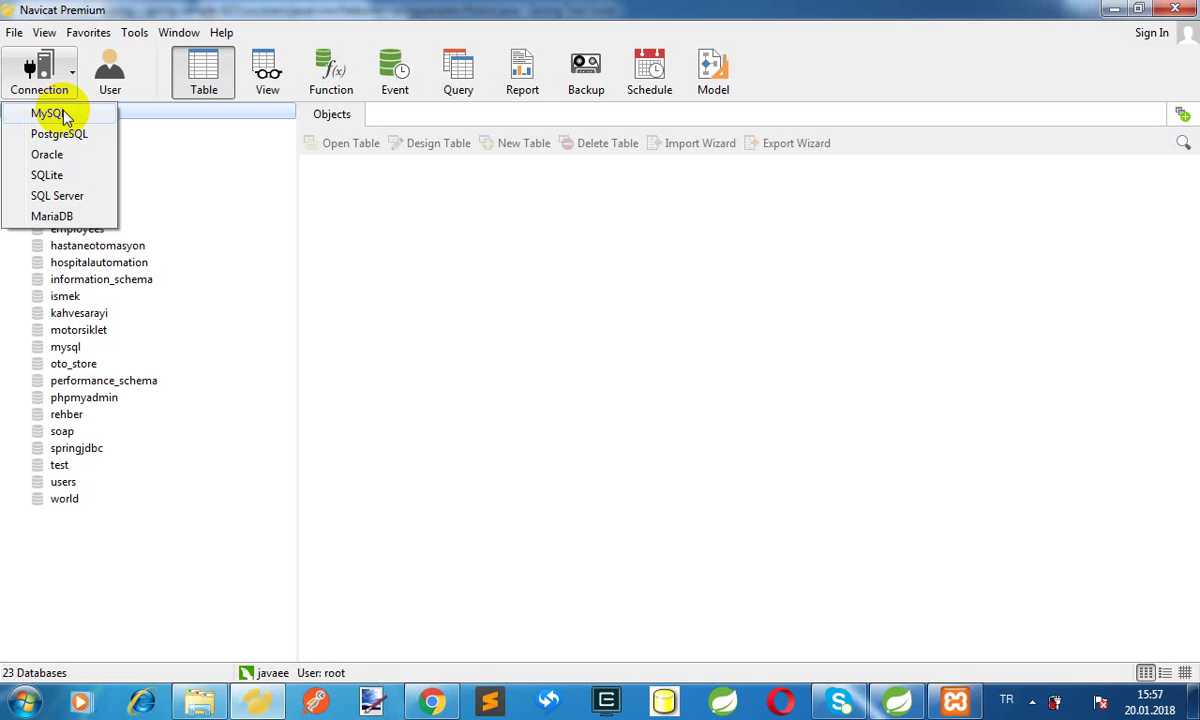
Test a new MySQL connection named javaspring to localhost, then close it without saving
{"action": "left_click", "coordinate": [63, 116]}
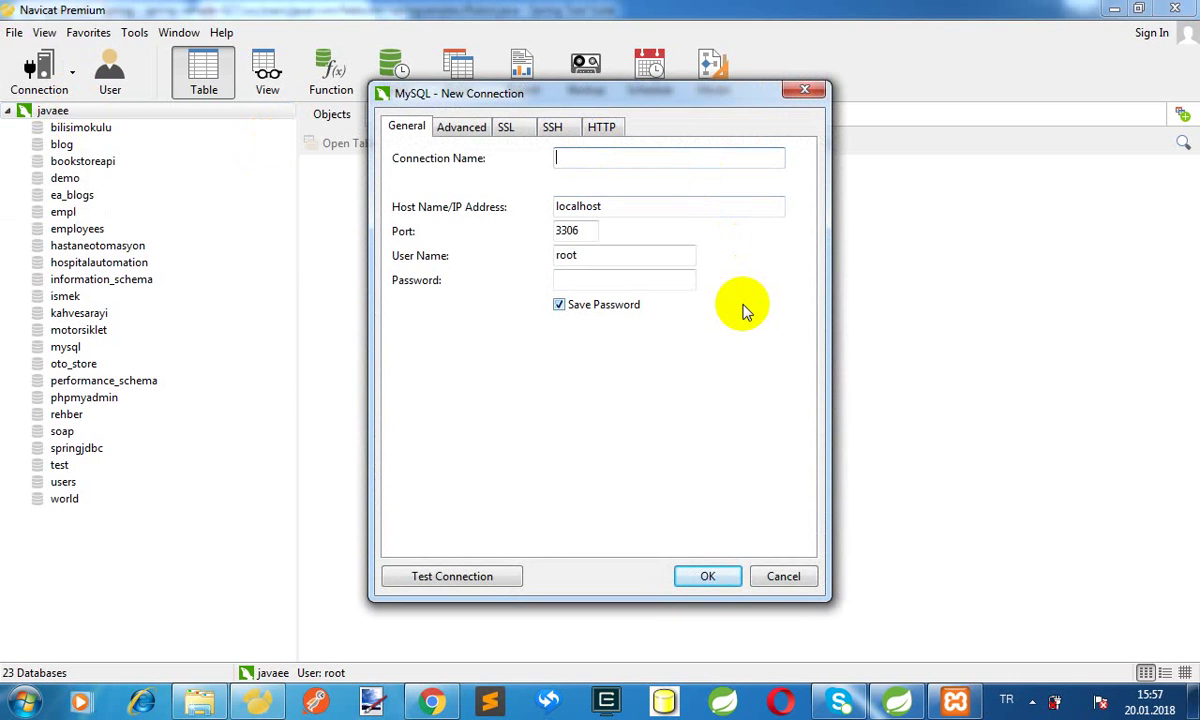
{"action": "type", "text": "javaspring"}
{"action": "left_click", "coordinate": [584, 229]}
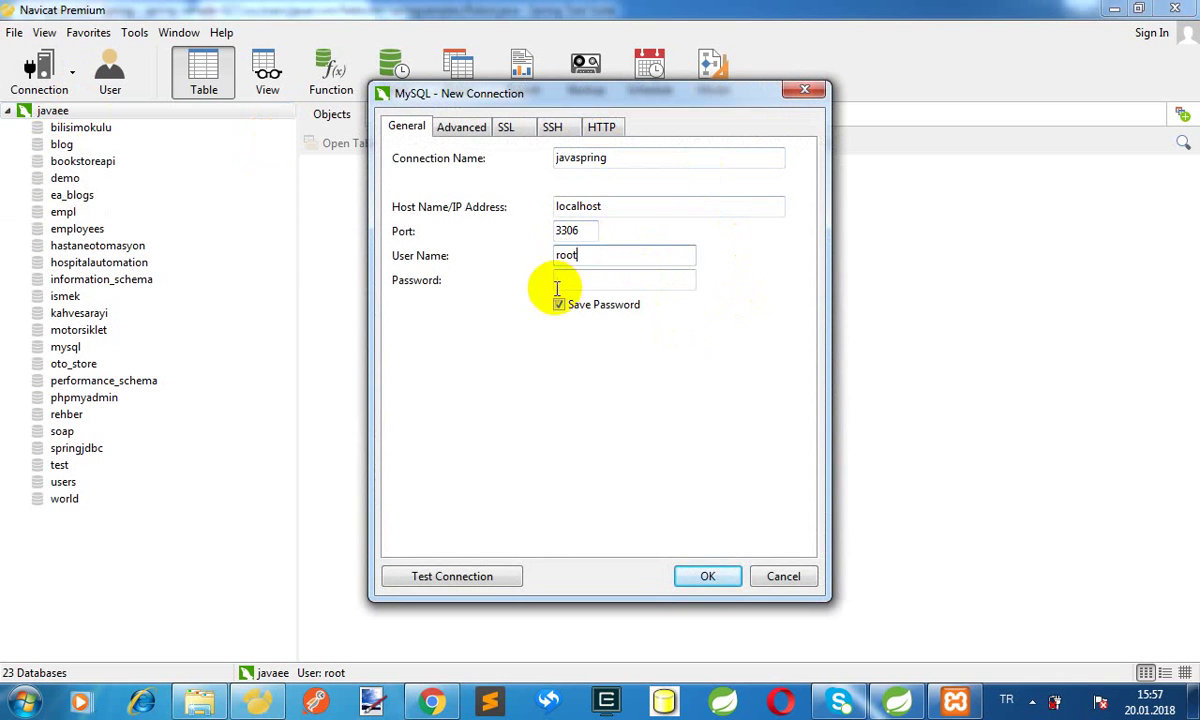
{"action": "left_click", "coordinate": [589, 285]}
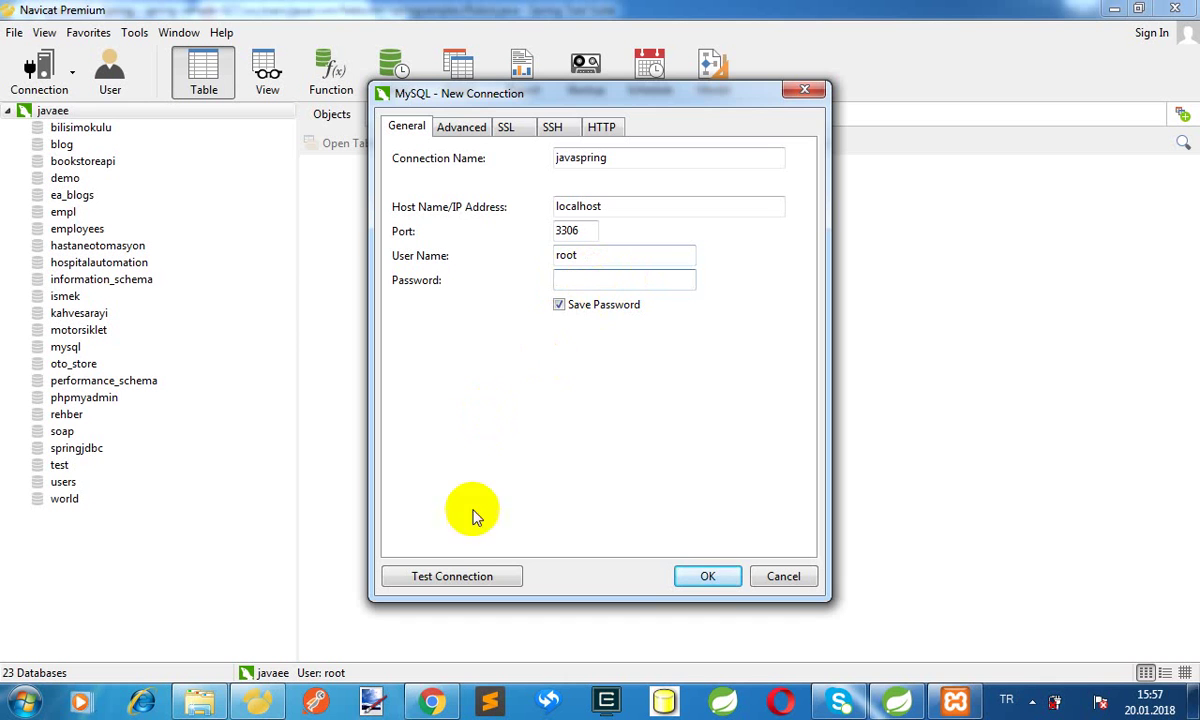
{"action": "left_click", "coordinate": [465, 574]}
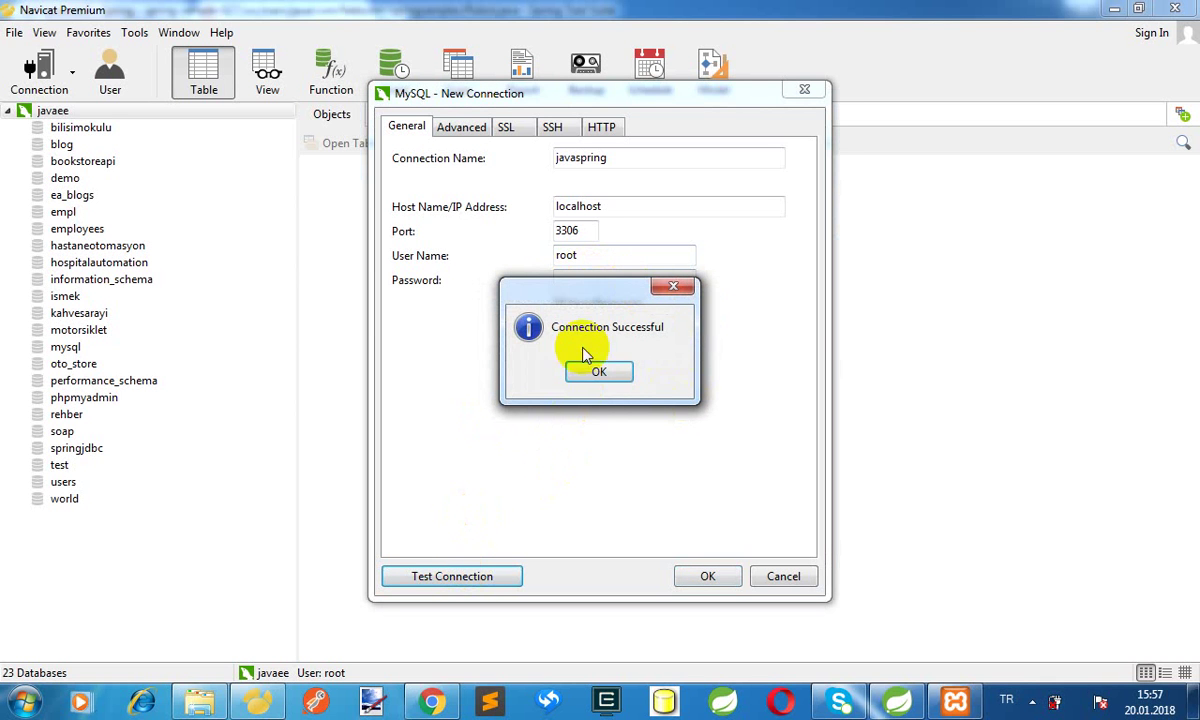
{"action": "left_click", "coordinate": [615, 373]}
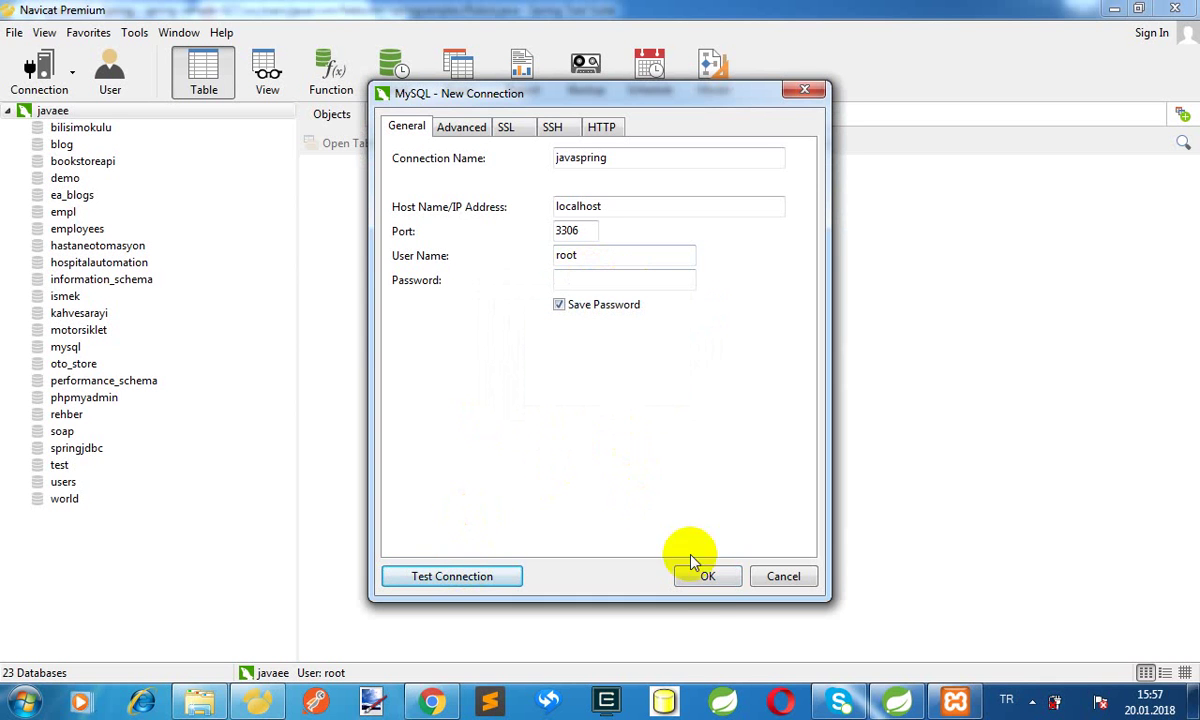
{"action": "left_click", "coordinate": [777, 578]}
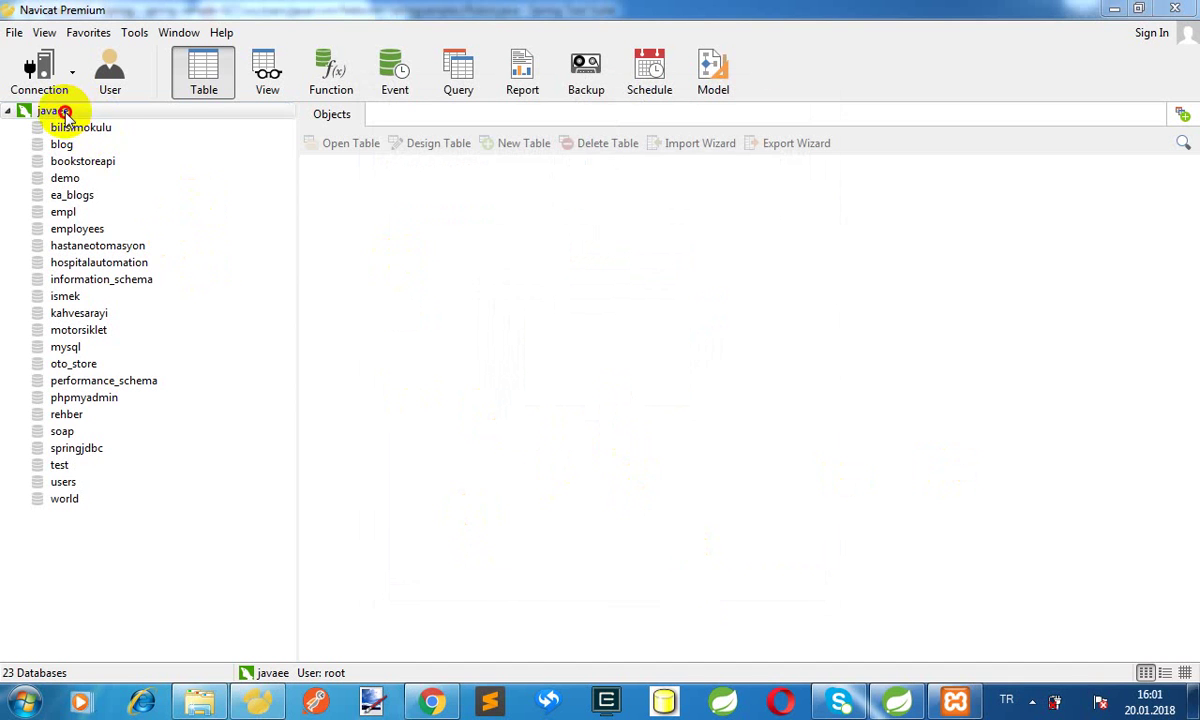
Reload the javaee connection's databases and start a new database from its context menu
{"action": "double_click", "coordinate": [58, 112]}
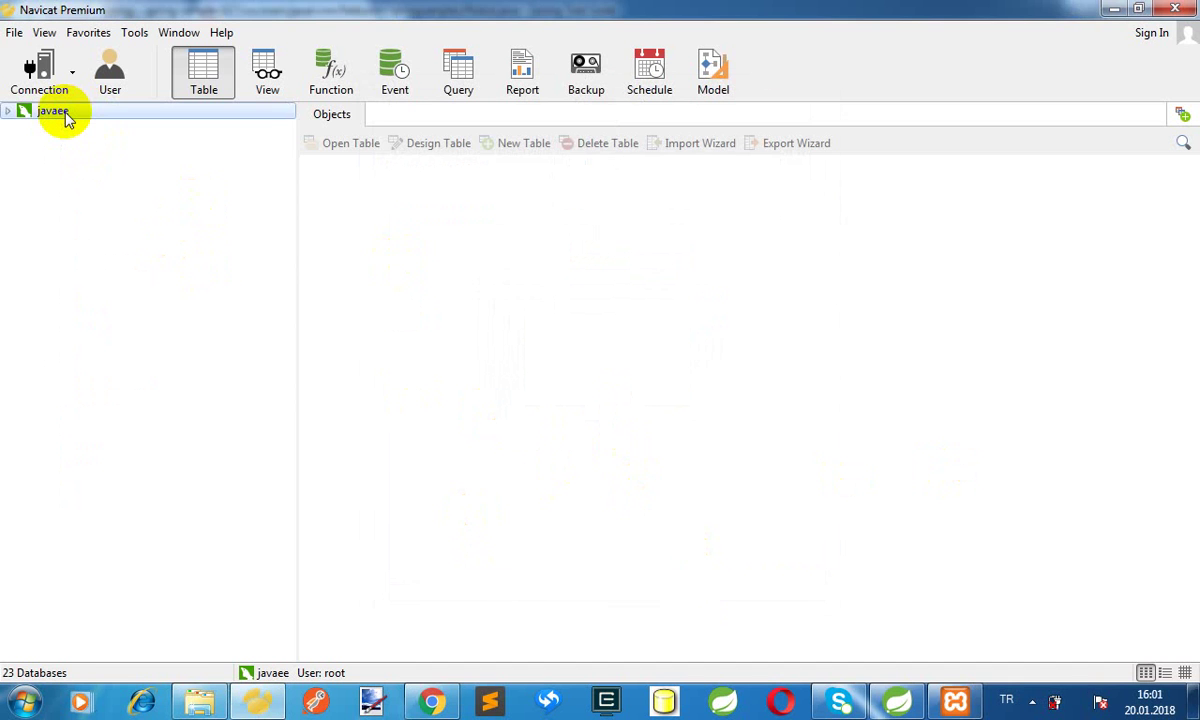
{"action": "double_click", "coordinate": [58, 112]}
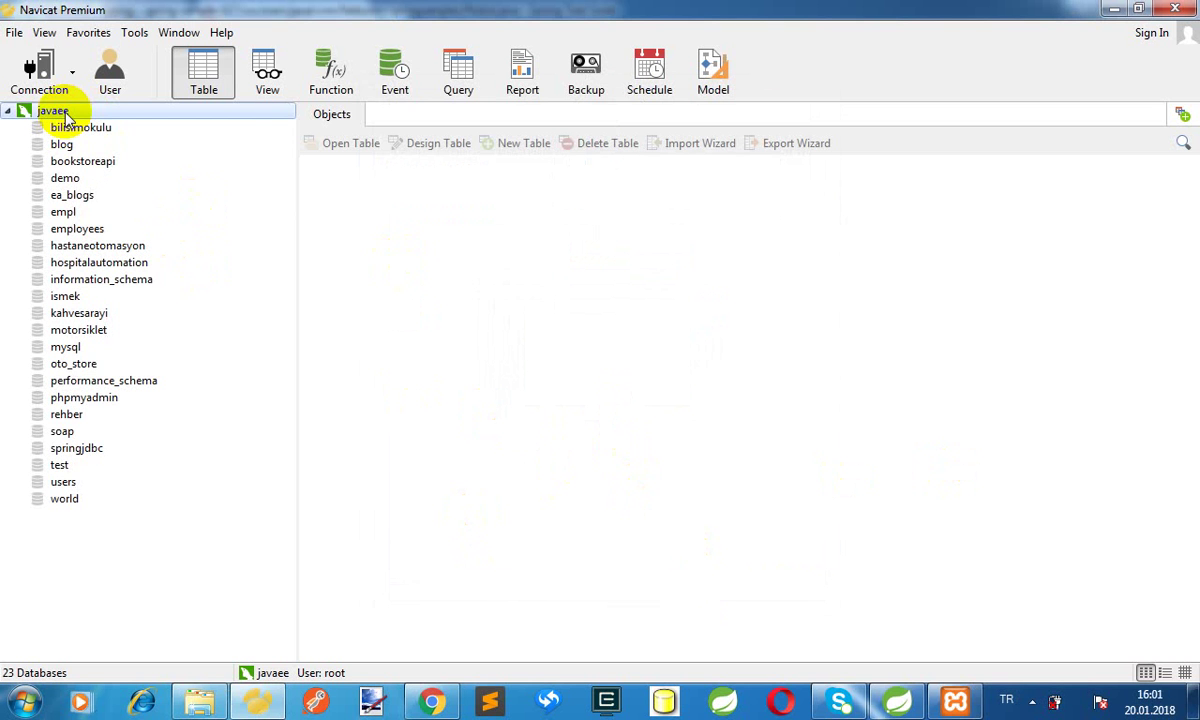
{"action": "right_click", "coordinate": [63, 113]}
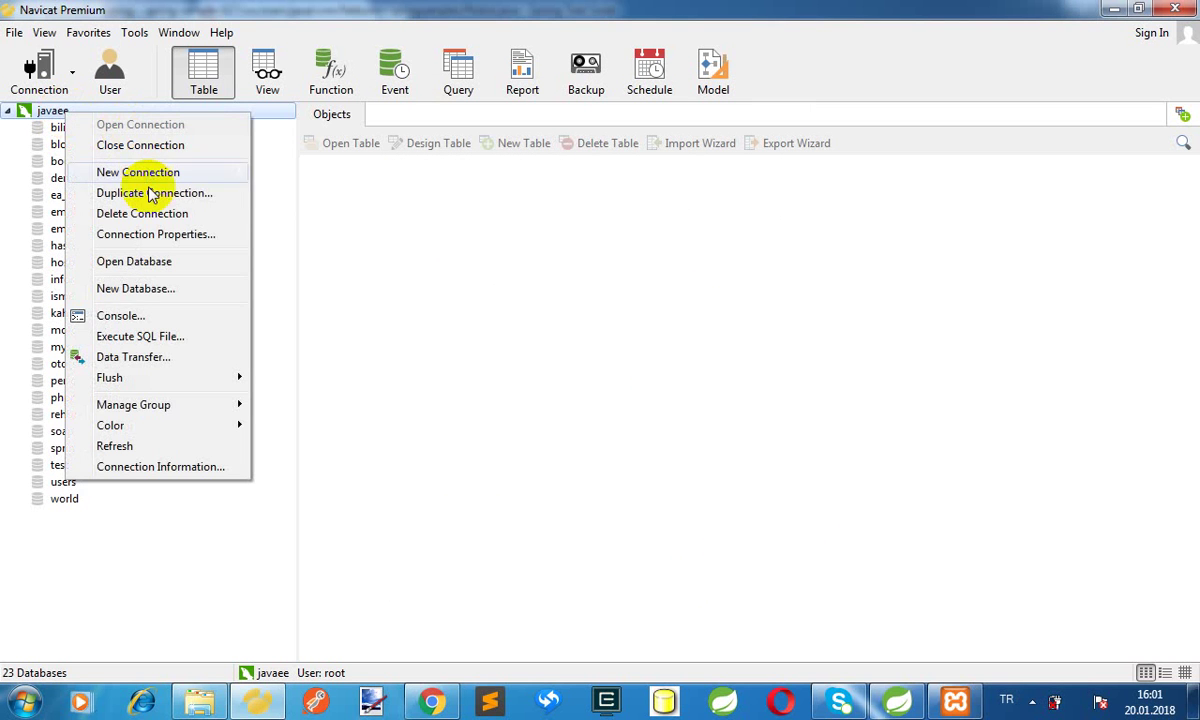
{"action": "left_click", "coordinate": [128, 290]}
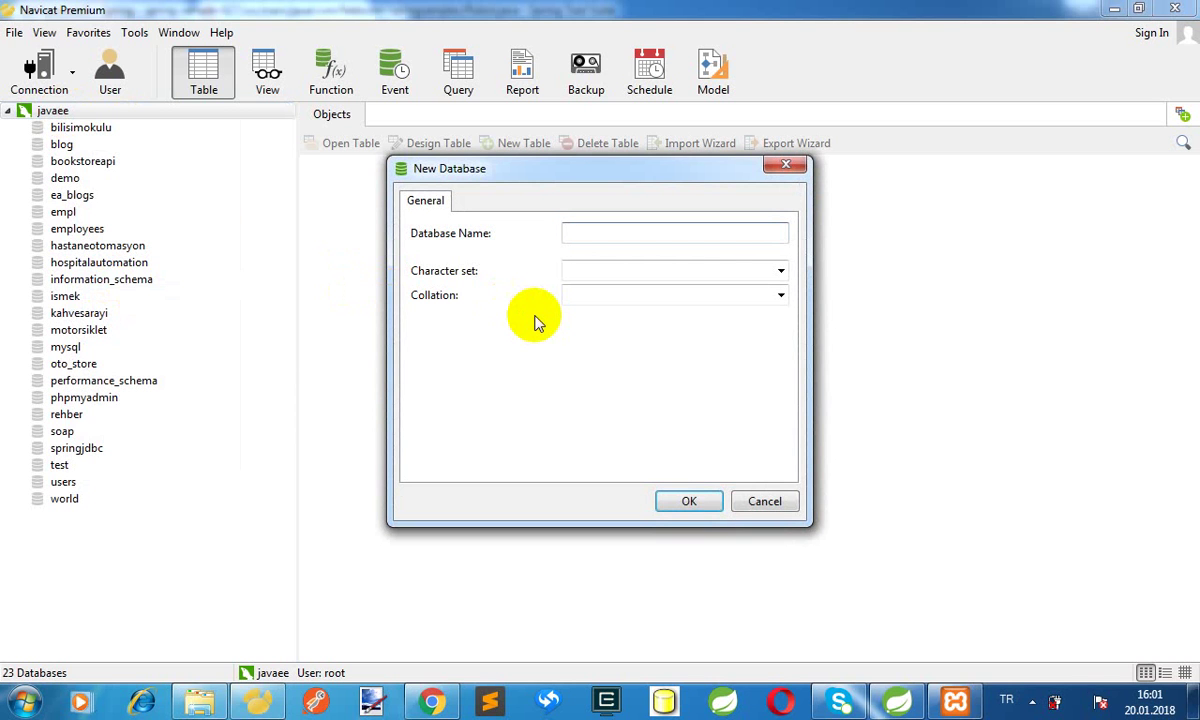
Create database springtutorials with character set utf8 and collation utf8_general_ci
{"action": "type", "text": "springtutu"}
{"action": "type", "text": "rials"}
{"action": "left_click", "coordinate": [662, 272]}
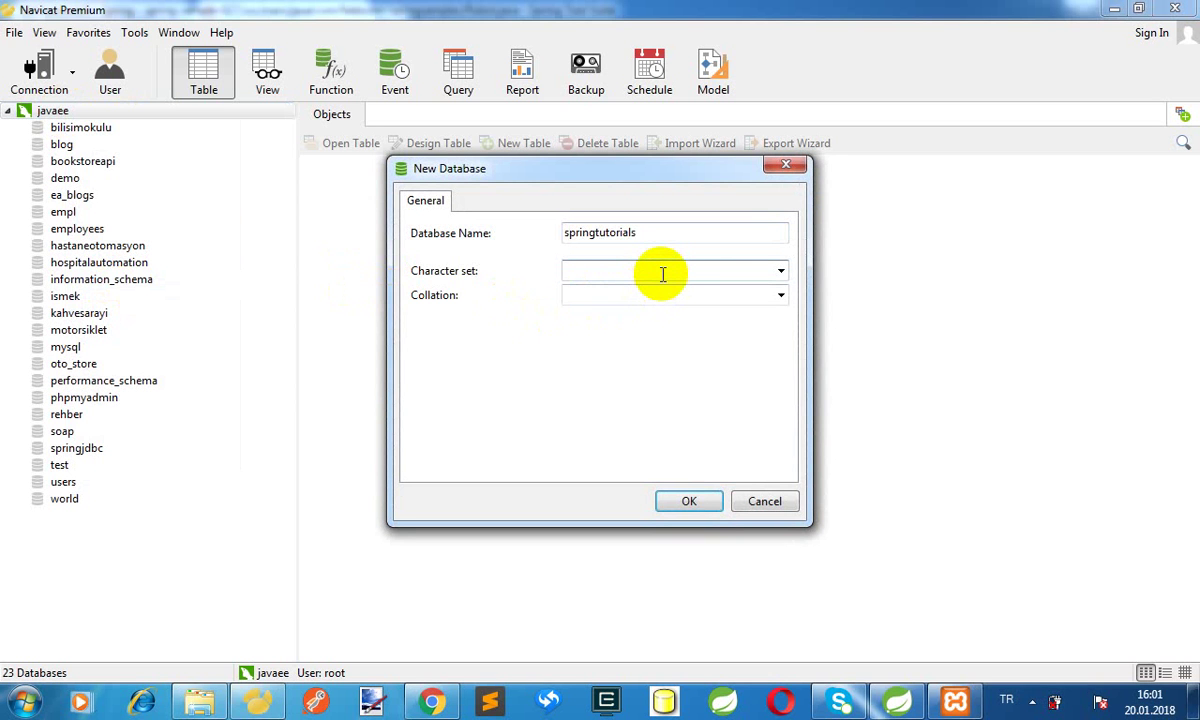
{"action": "type", "text": "utf"}
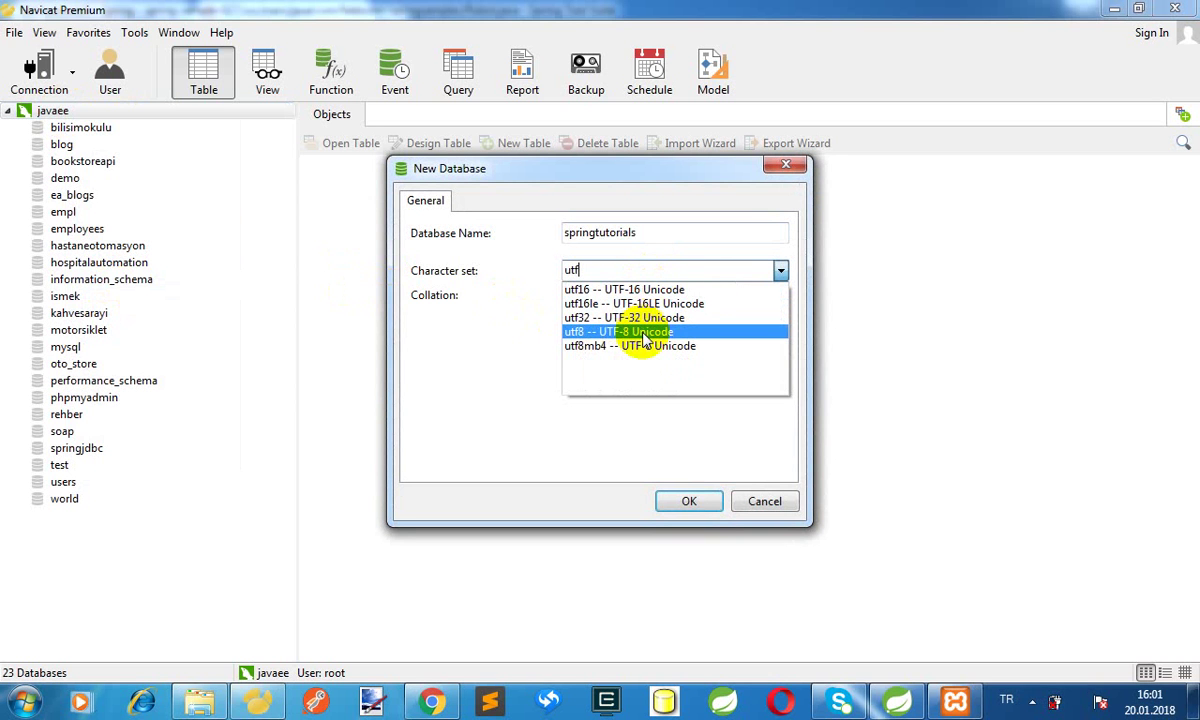
{"action": "left_click", "coordinate": [644, 334]}
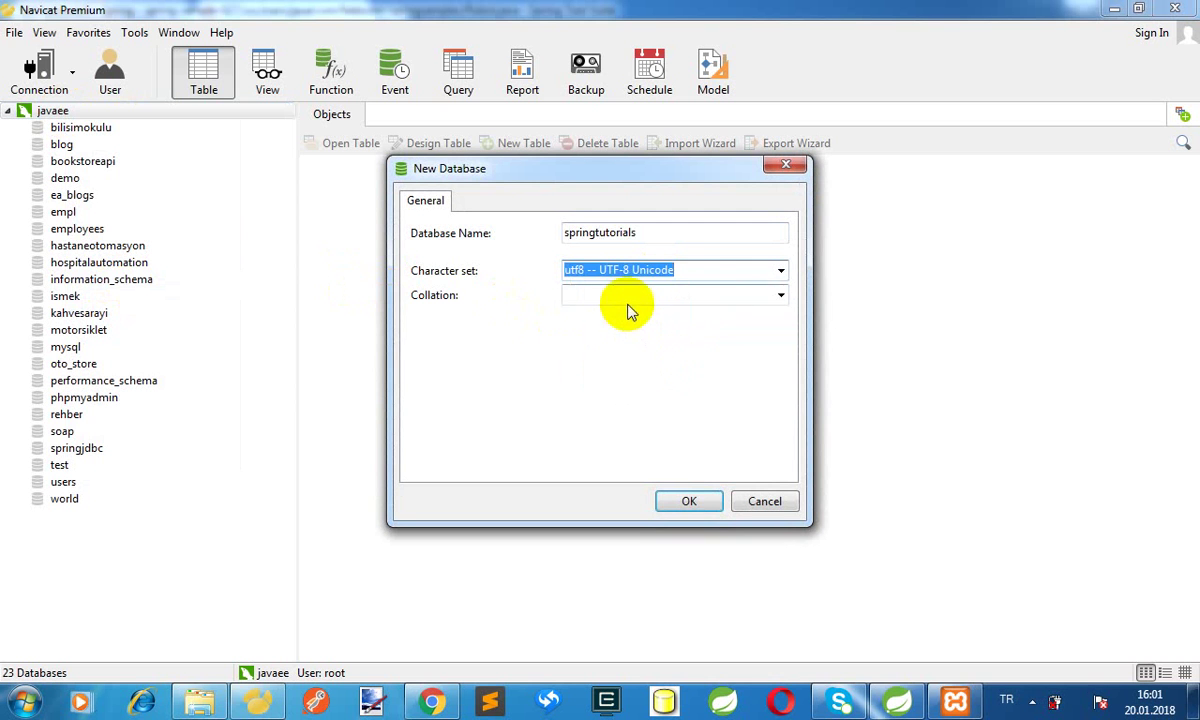
{"action": "left_click", "coordinate": [628, 296]}
{"action": "type", "text": "utf"}
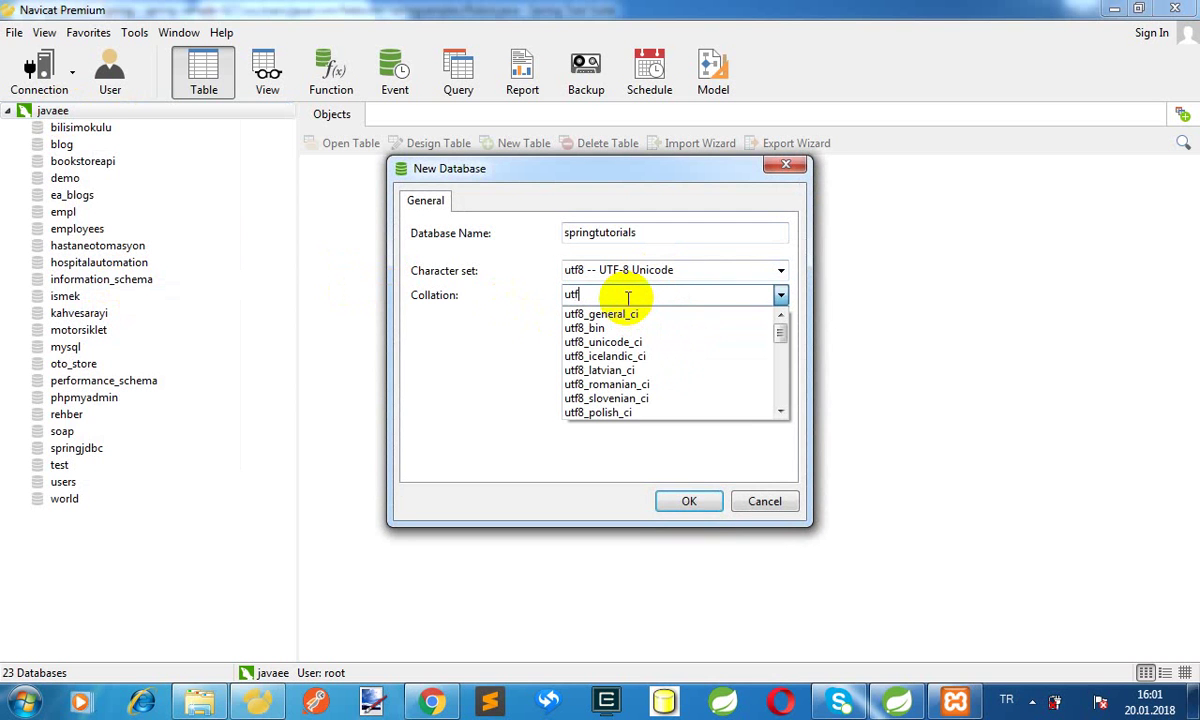
{"action": "type", "text": "8"}
{"action": "left_click", "coordinate": [630, 316]}
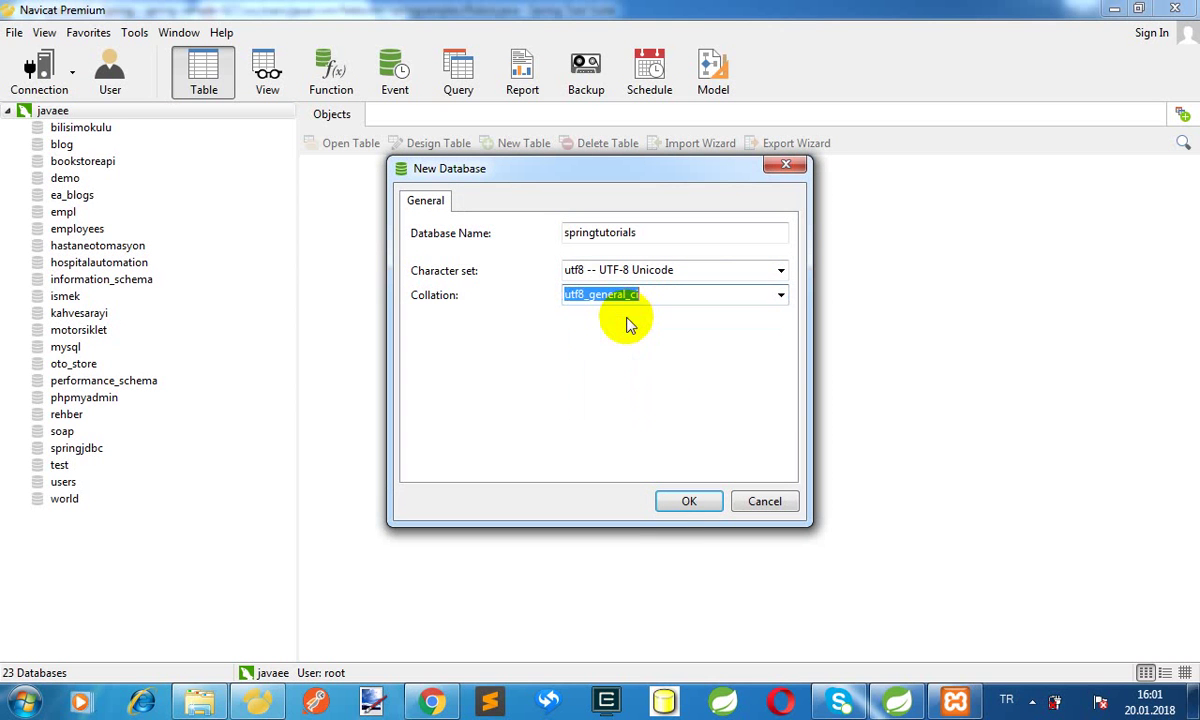
{"action": "left_click", "coordinate": [690, 502]}
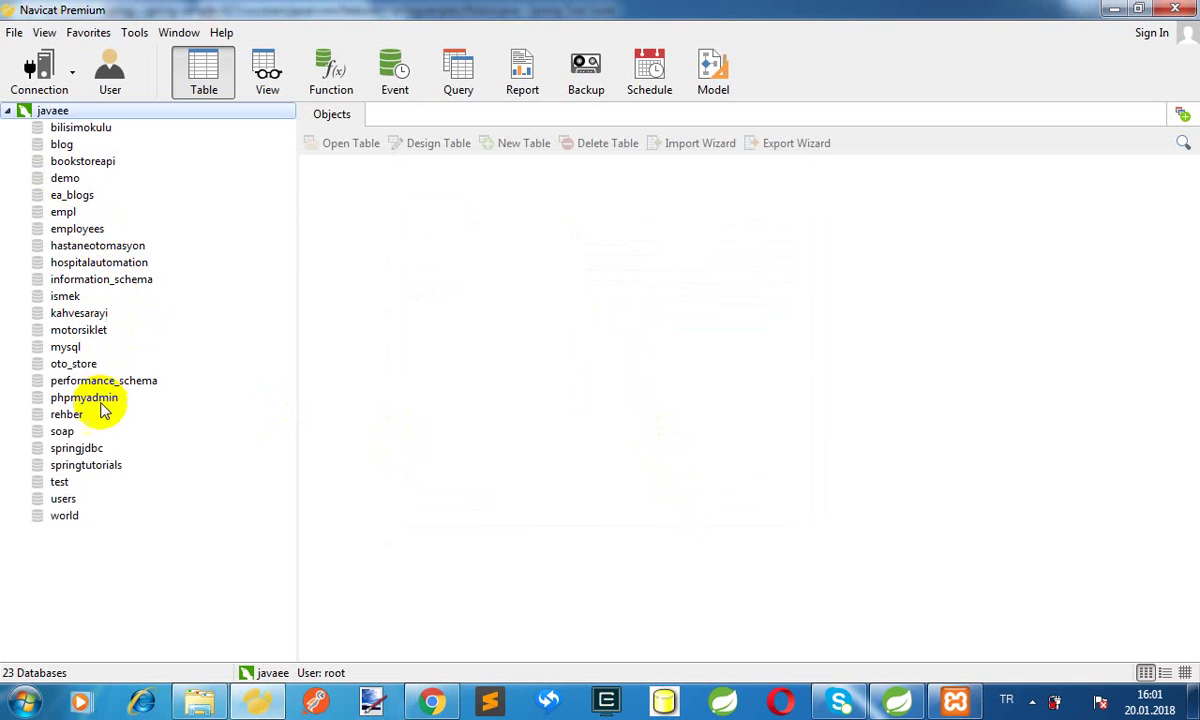
Open springtutorials and display its still-empty Queries section
{"action": "double_click", "coordinate": [89, 464]}
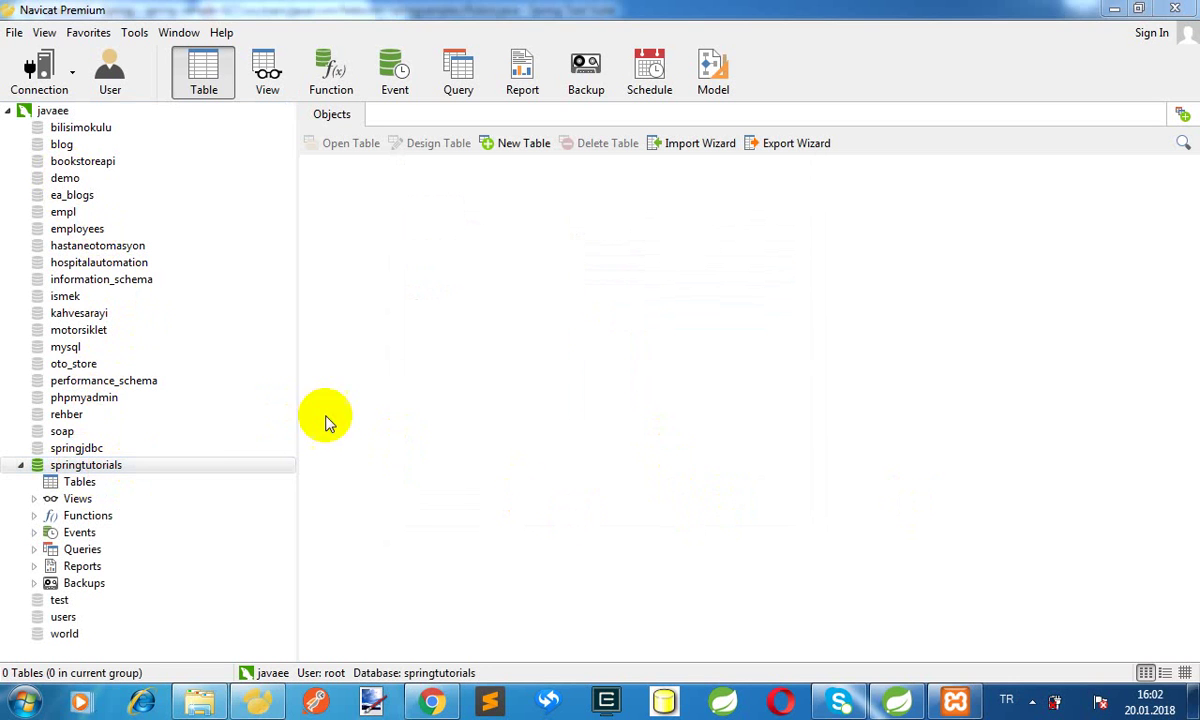
{"action": "left_click", "coordinate": [102, 549]}
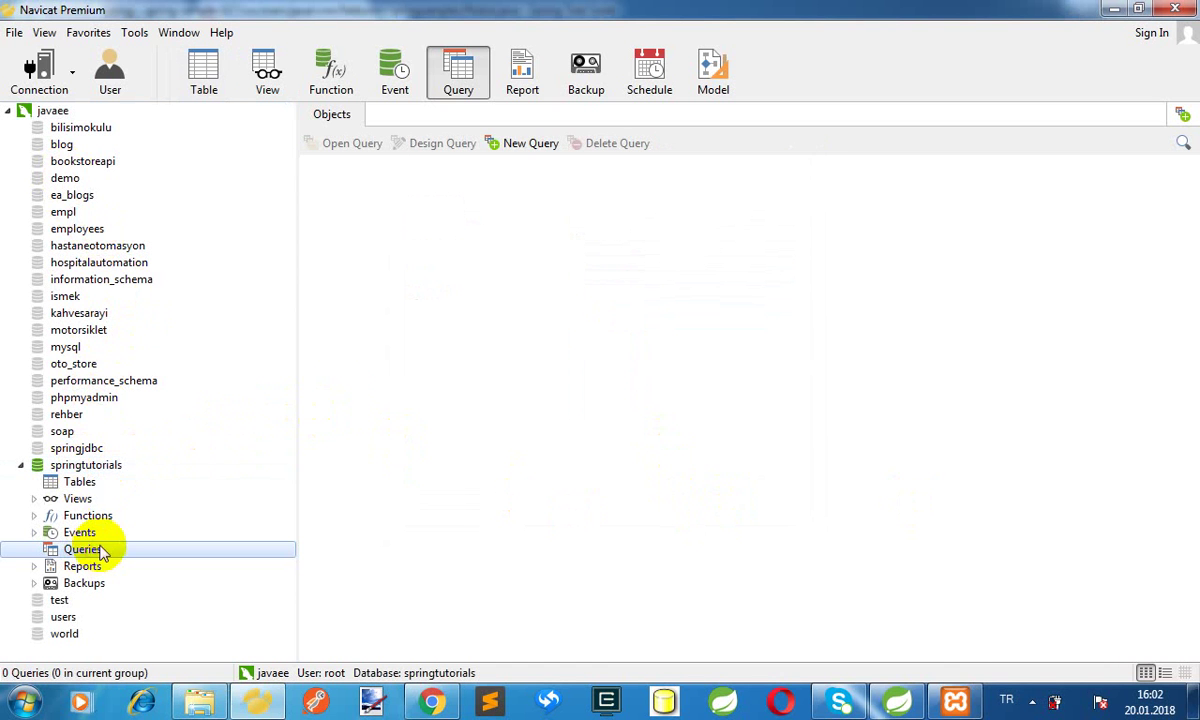
Begin a new springtutorials query reading CREATE TABLE, then switch to Chrome
{"action": "left_click", "coordinate": [533, 143]}
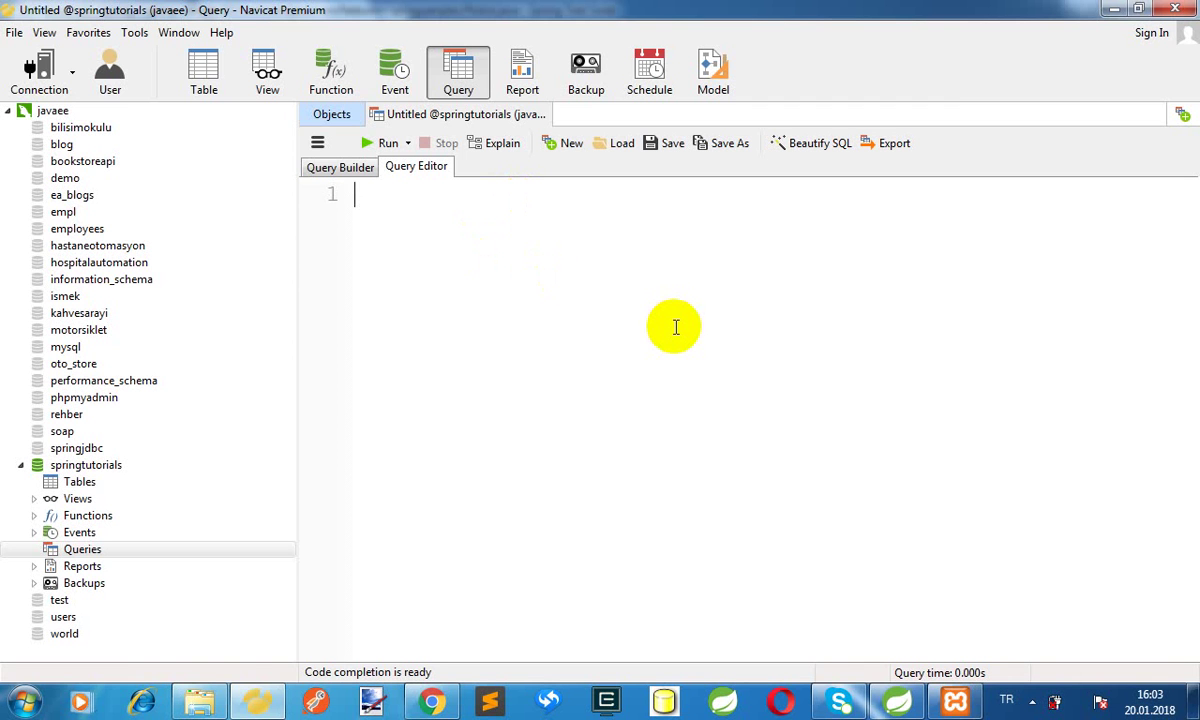
{"action": "type", "text": "Create"}
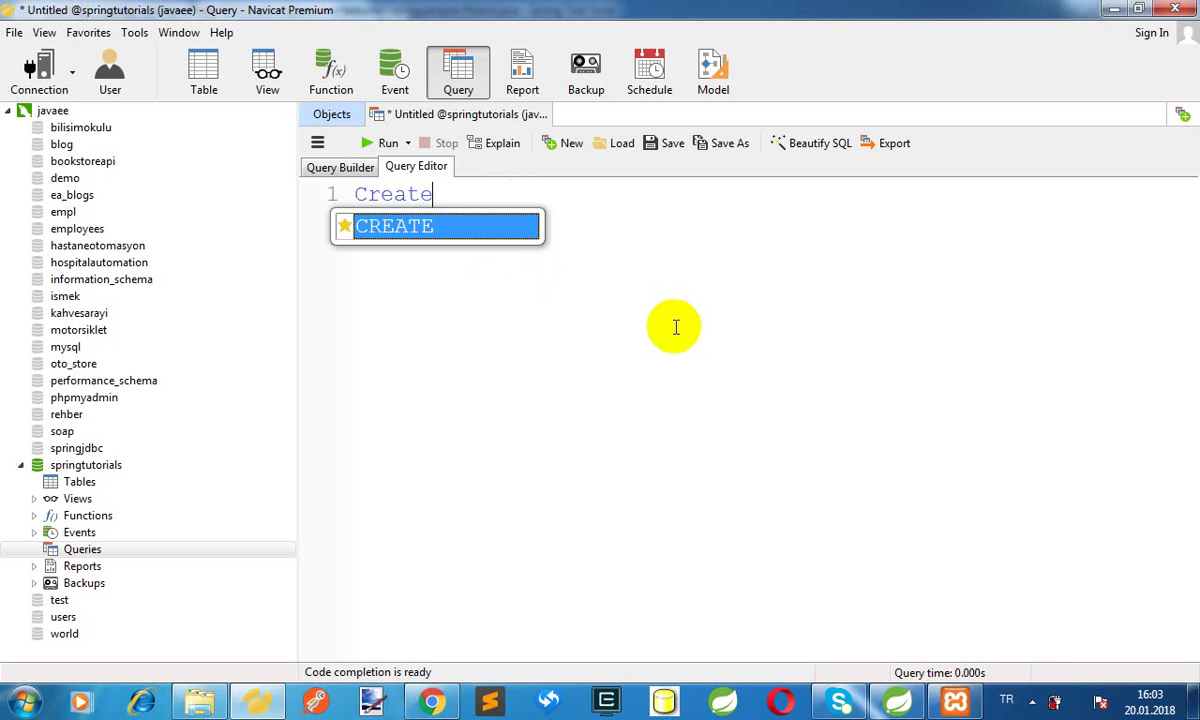
{"action": "key", "text": "Return"}
{"action": "type", "text": "table"}
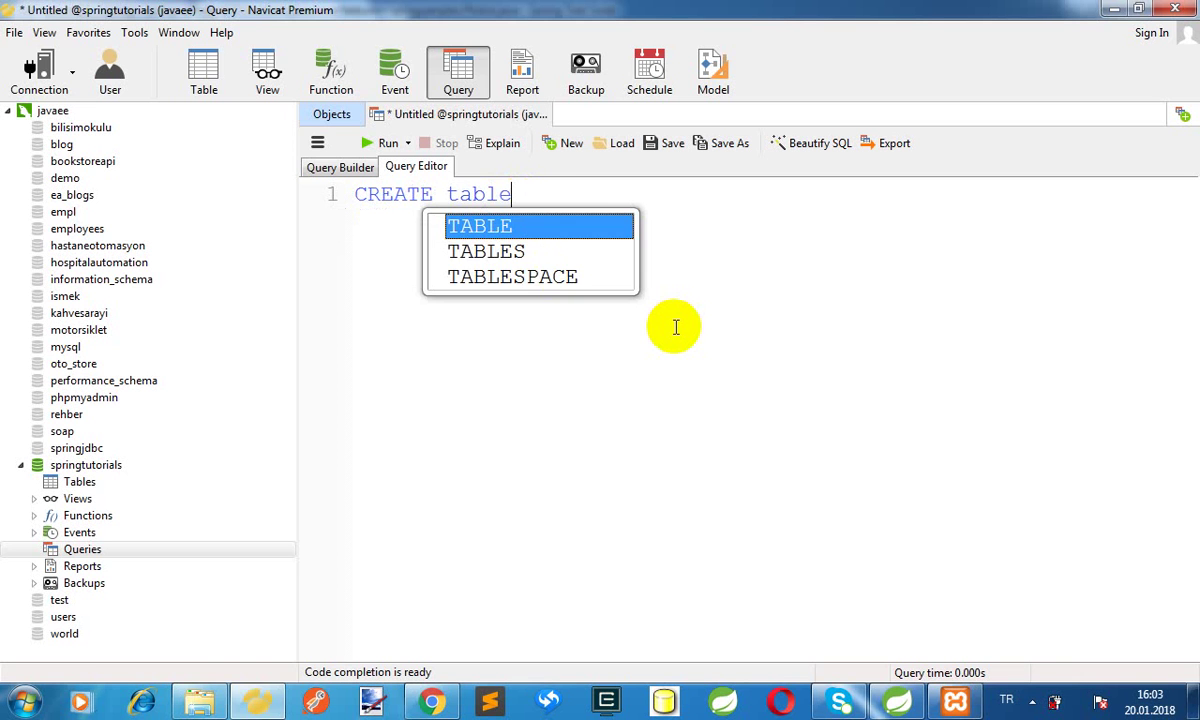
{"action": "key", "text": "Return"}
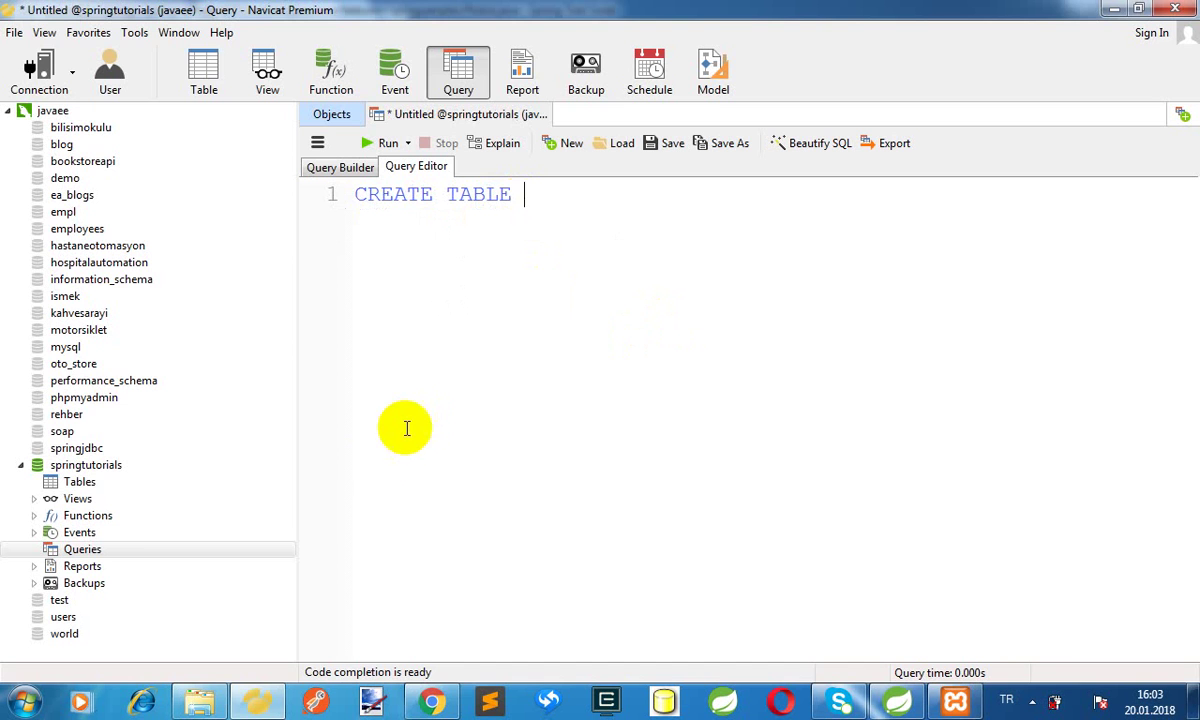
{"action": "left_click", "coordinate": [431, 701]}
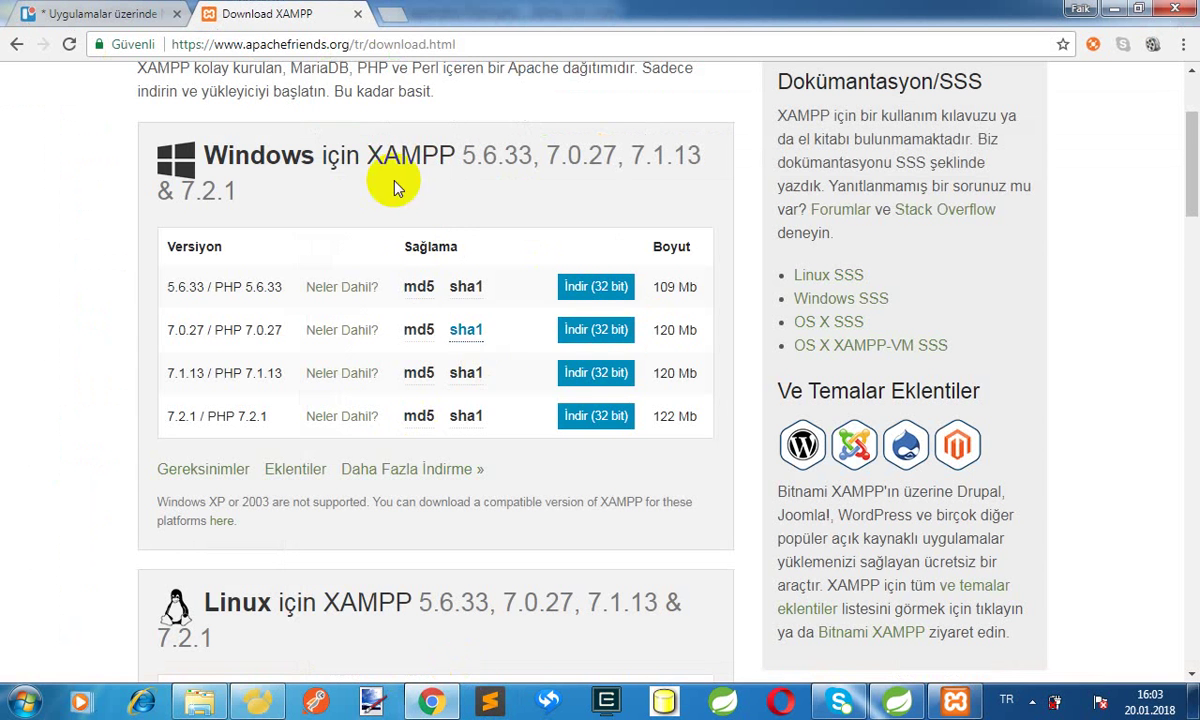
Search Google in a new tab for 'mysql create table query example'
{"action": "left_click", "coordinate": [392, 14]}
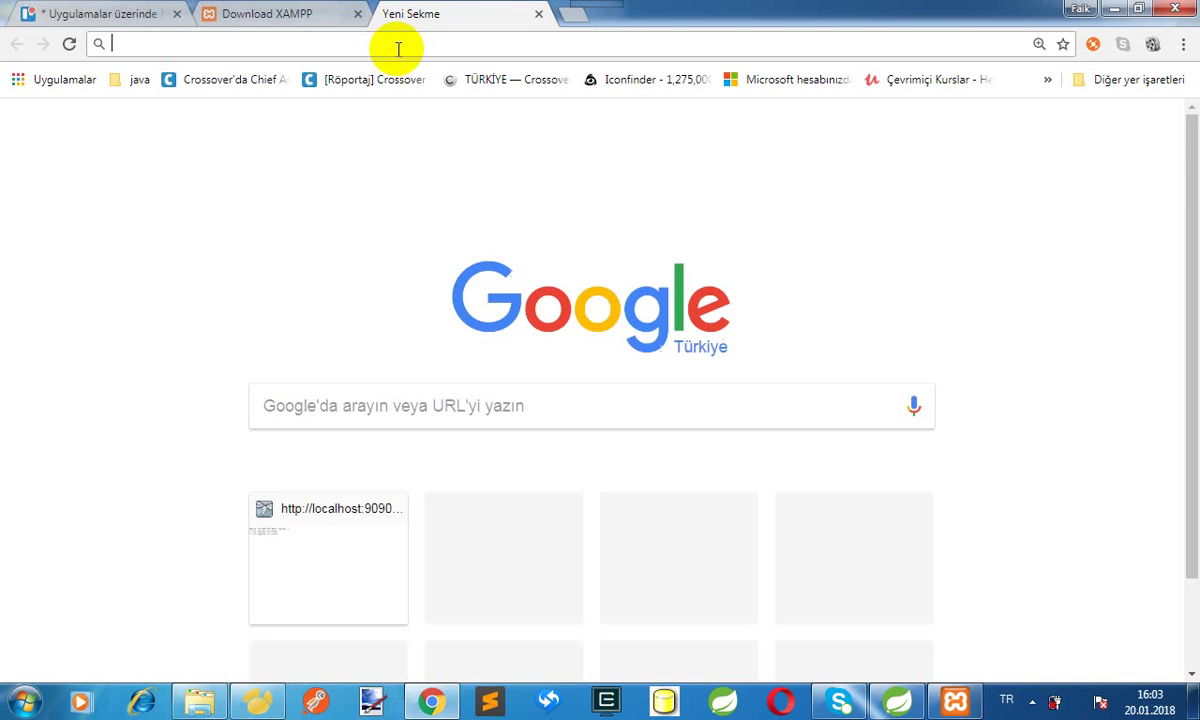
{"action": "type", "text": "mysql"}
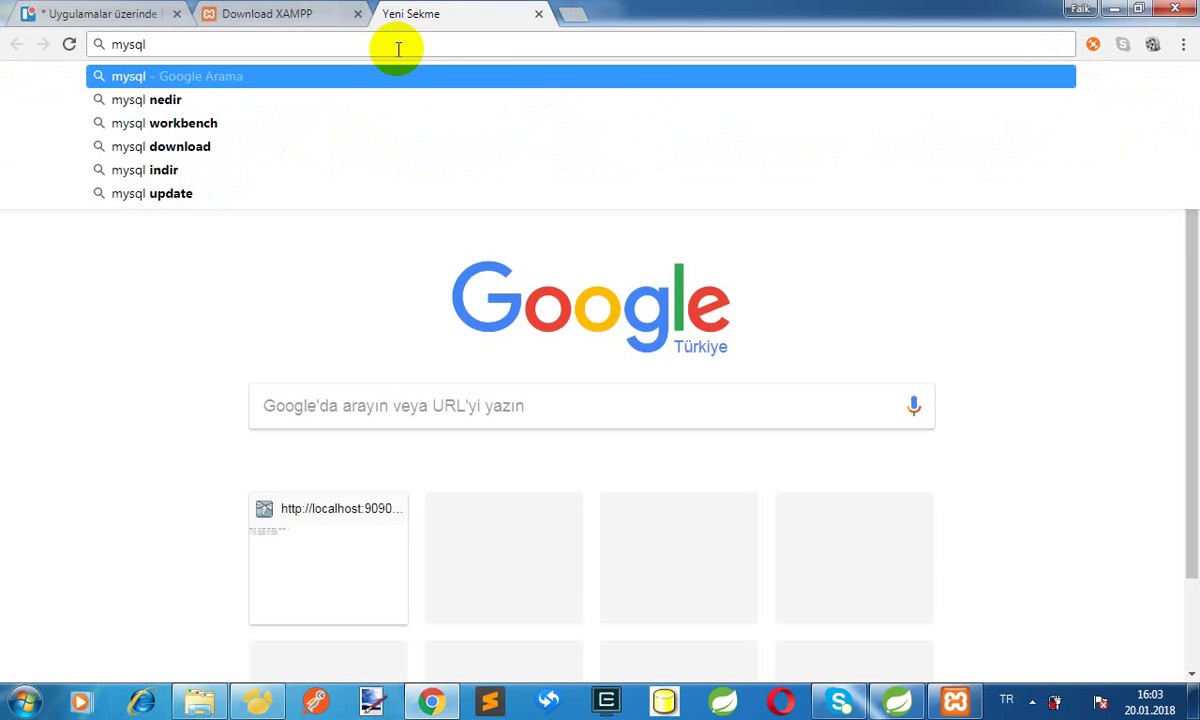
{"action": "type", "text": "tablo ce"}
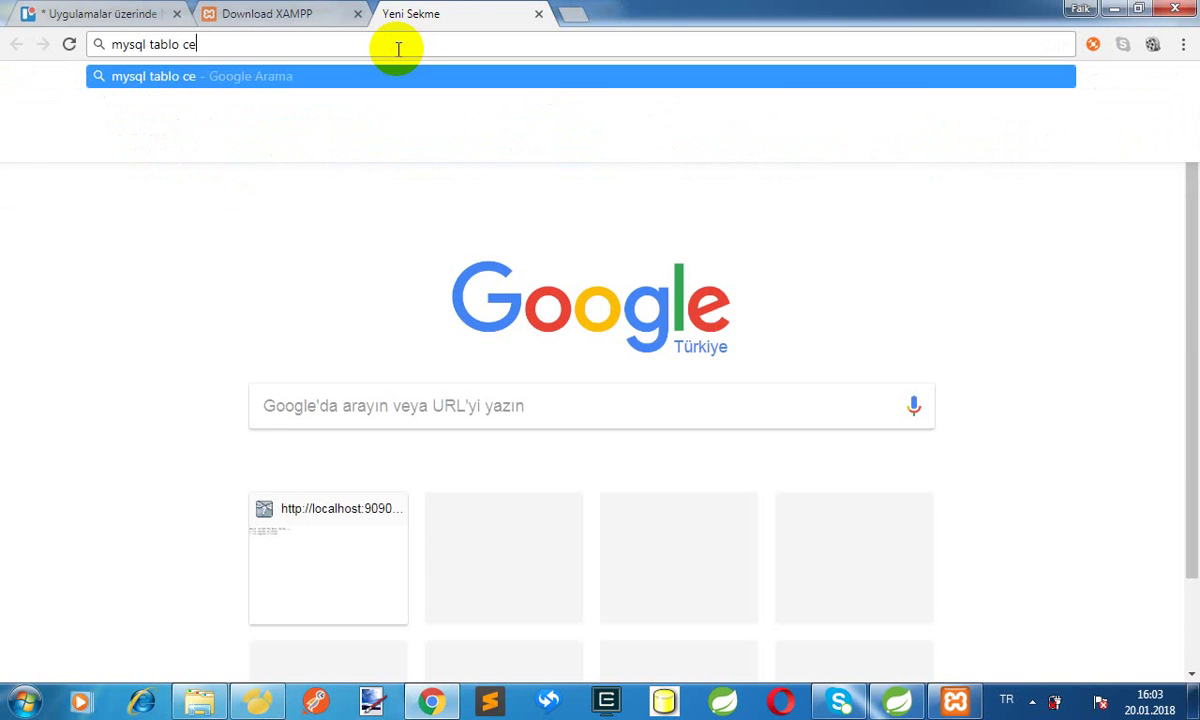
{"action": "key", "text": "BackSpace"}
{"action": "type", "text": "rae"}
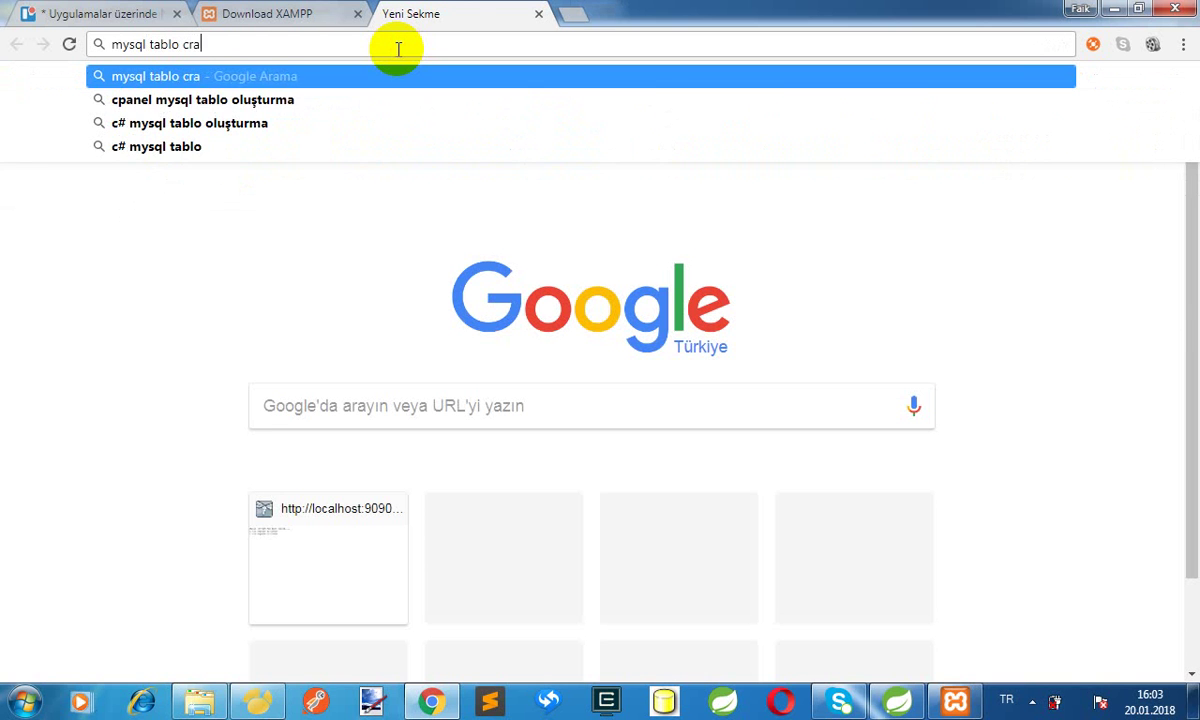
{"action": "key", "text": "BackSpace"}
{"action": "key", "text": "BackSpace"}
{"action": "type", "text": "eate "}
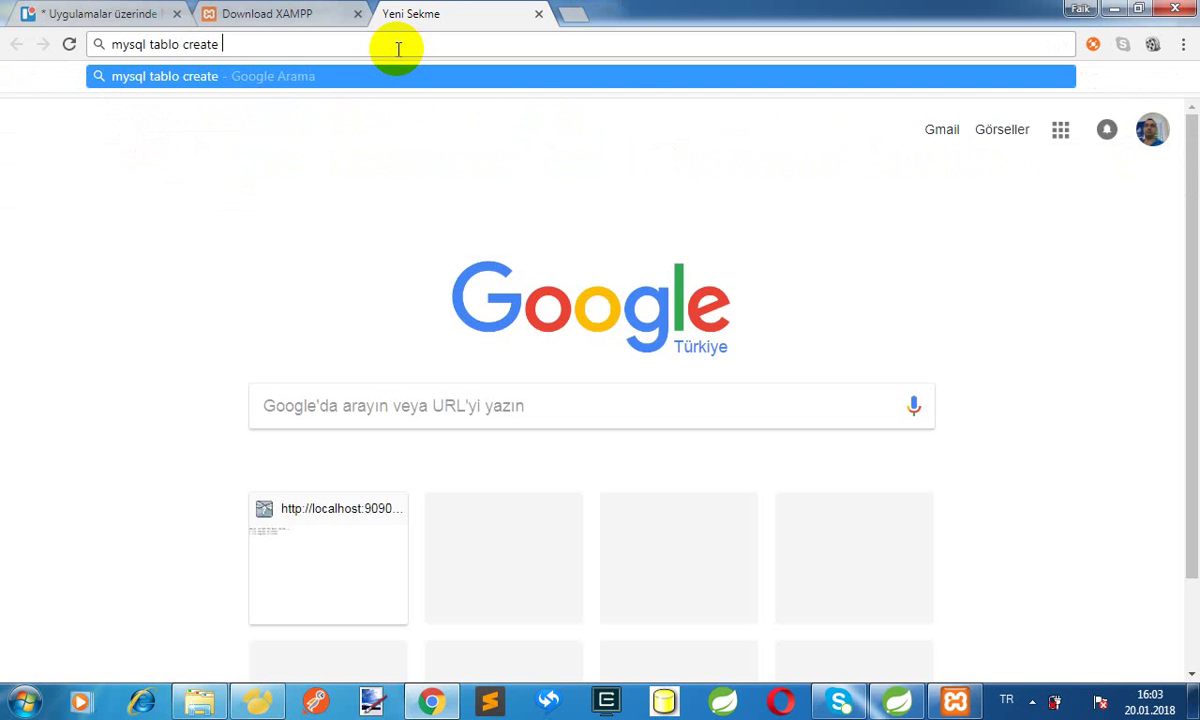
{"action": "type", "text": "q"}
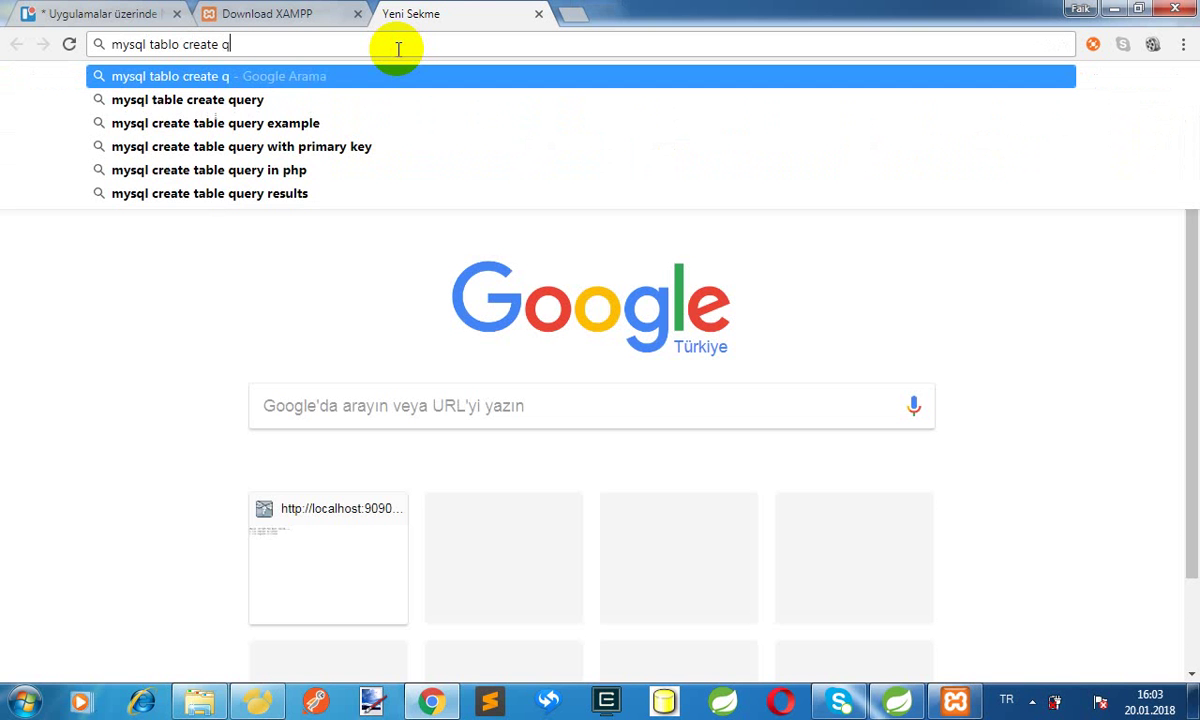
{"action": "key", "text": "Down"}
{"action": "key", "text": "Down"}
{"action": "key", "text": "Return"}
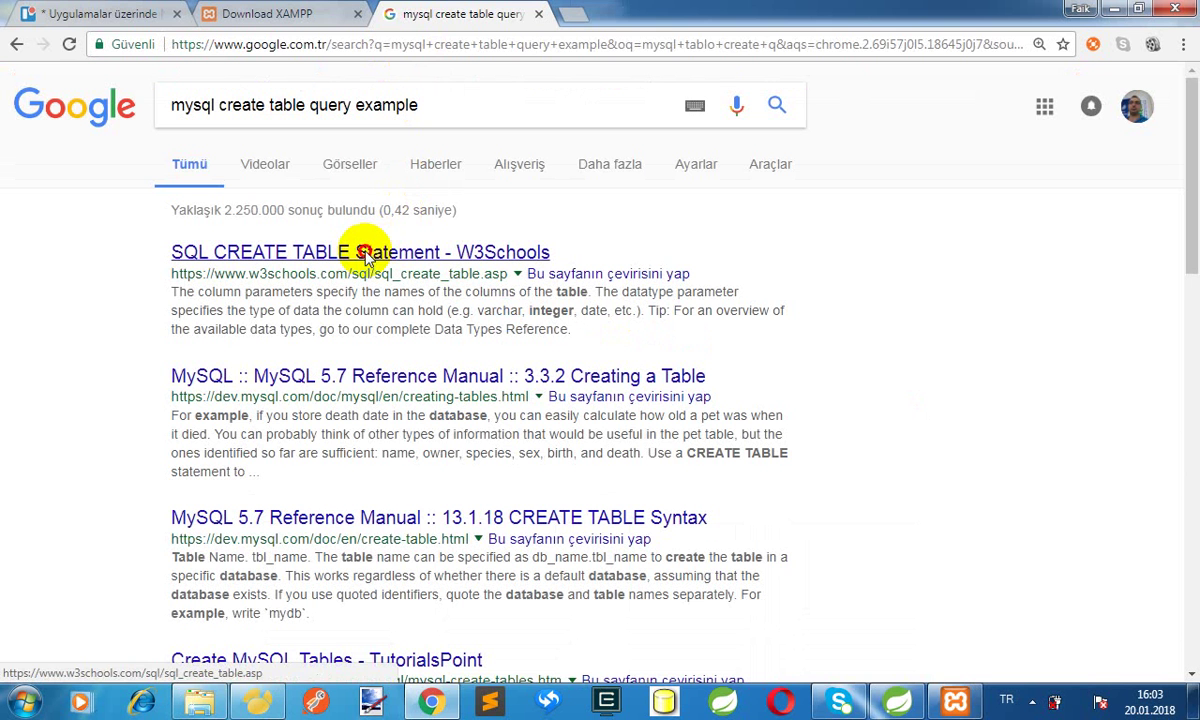
Open the W3Schools SQL CREATE TABLE page and copy the Persons example statement
{"action": "left_click", "coordinate": [367, 254]}
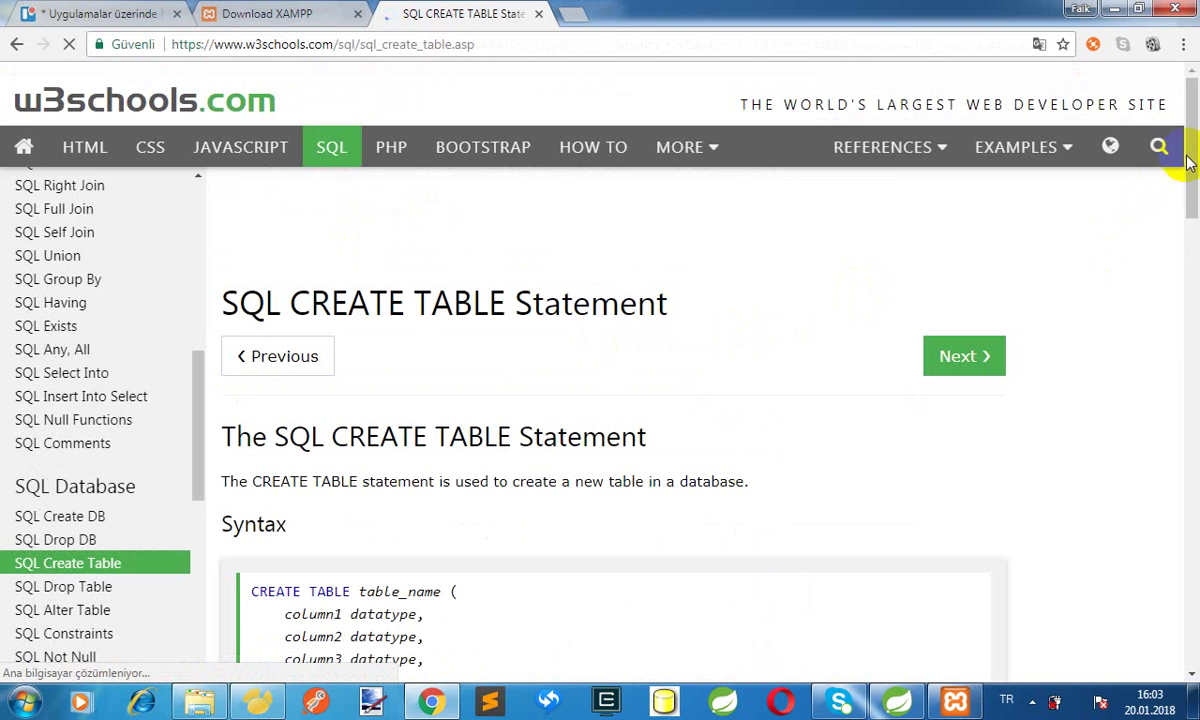
{"action": "left_click_drag", "start_coordinate": [1190, 163], "coordinate": [1195, 240]}
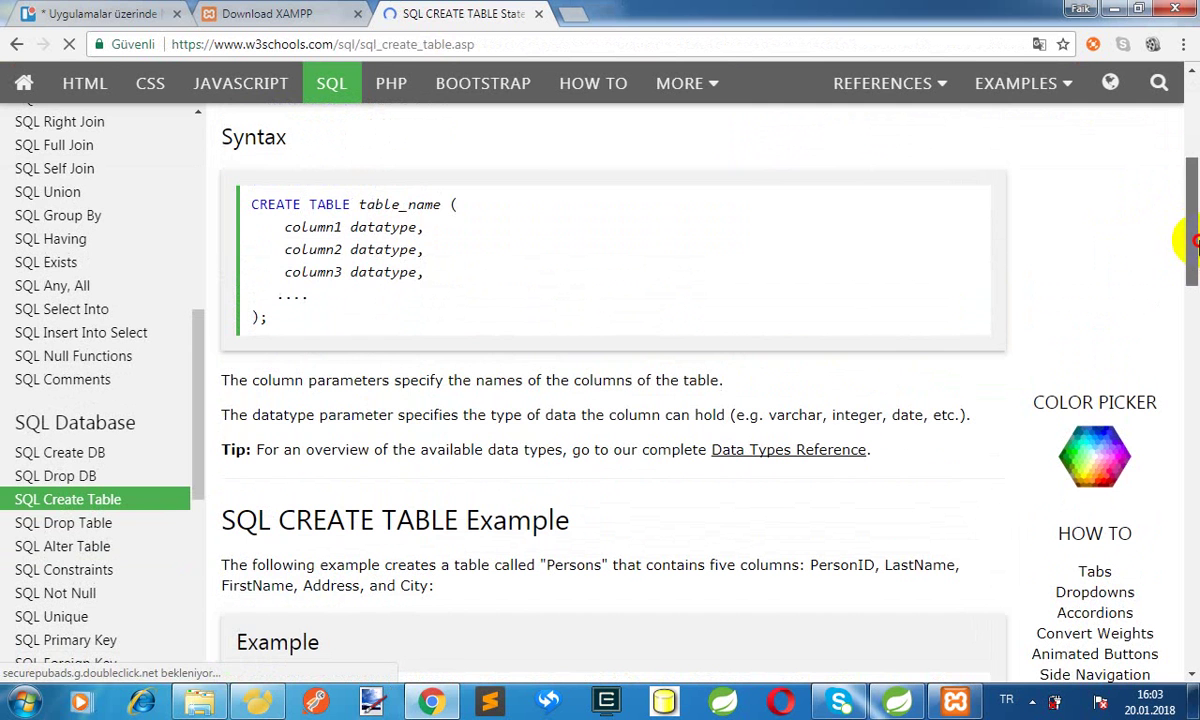
{"action": "left_click_drag", "start_coordinate": [342, 227], "coordinate": [446, 285]}
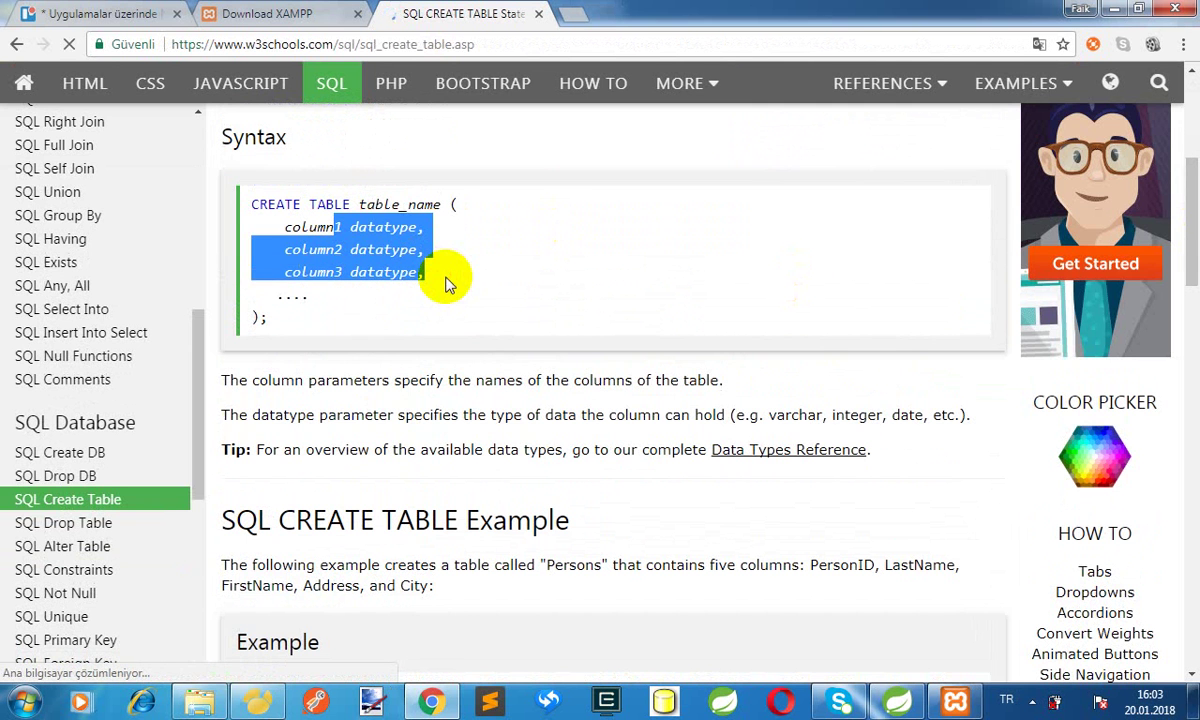
{"action": "left_click", "coordinate": [440, 281]}
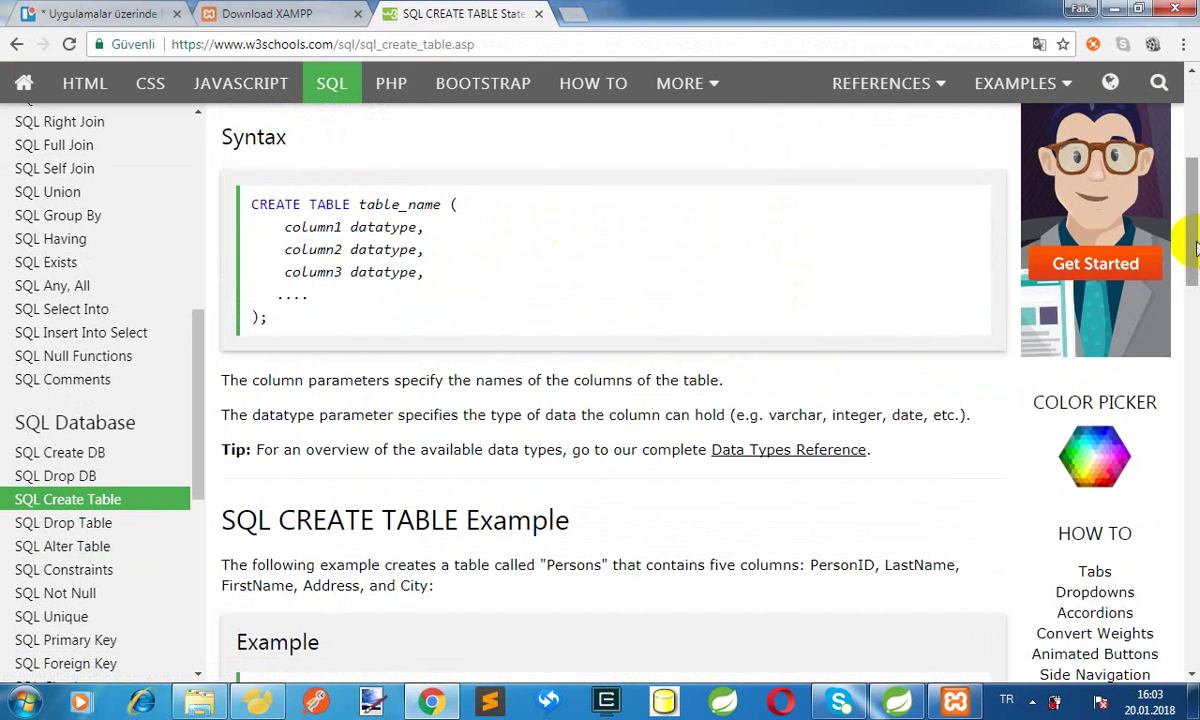
{"action": "scroll", "coordinate": [1195, 248], "scroll_direction": "down", "scroll_amount": 5}
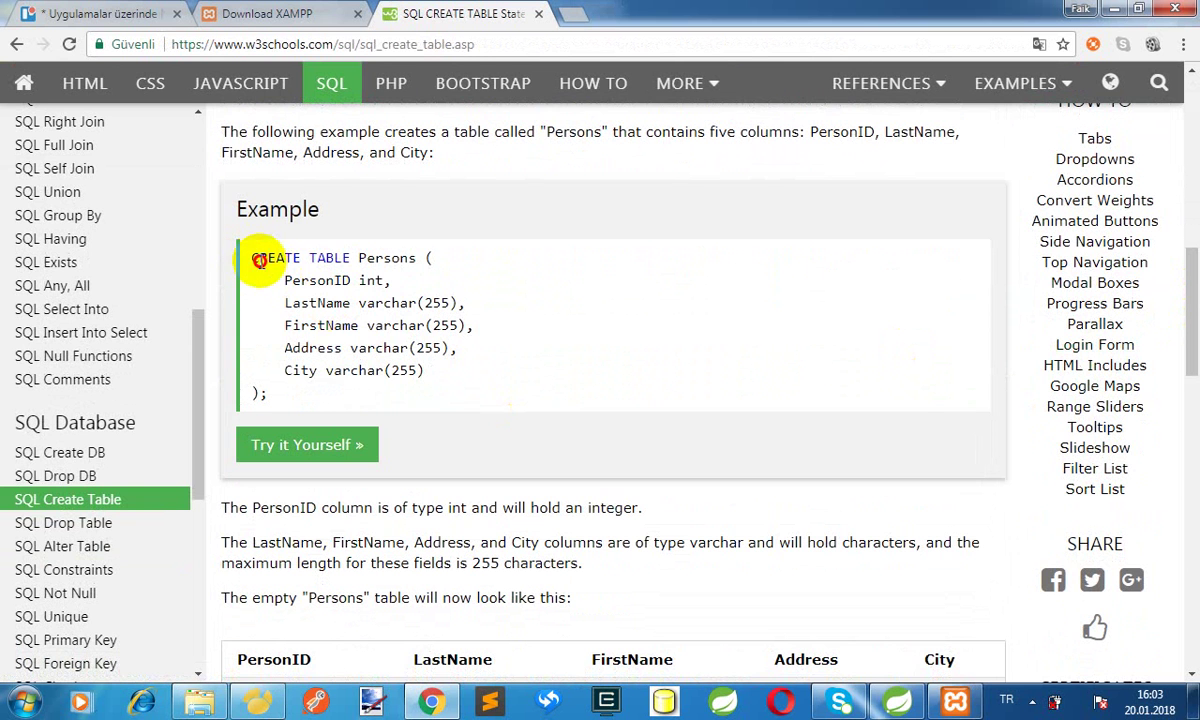
{"action": "left_click_drag", "start_coordinate": [256, 261], "coordinate": [289, 401]}
{"action": "key", "text": "ctrl+c"}
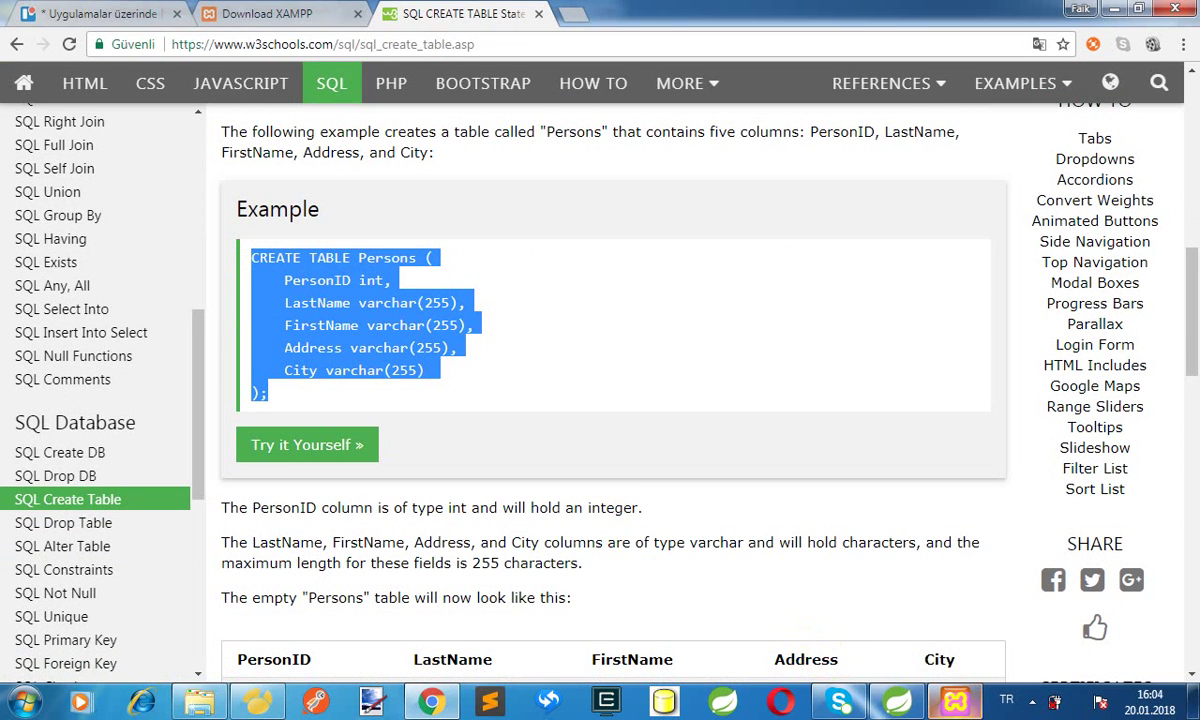
Minimize the XAMPP control panel, return to Navicat and select the existing CREATE TABLE text
{"action": "left_click", "coordinate": [955, 700]}
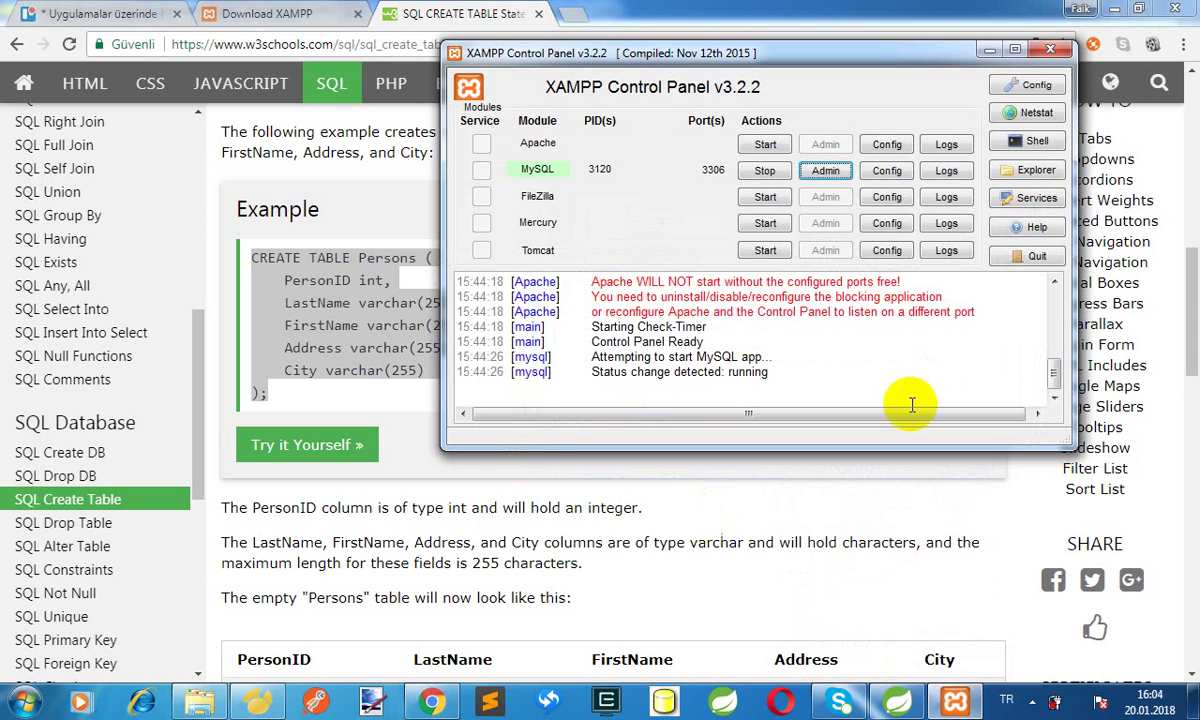
{"action": "left_click", "coordinate": [989, 49]}
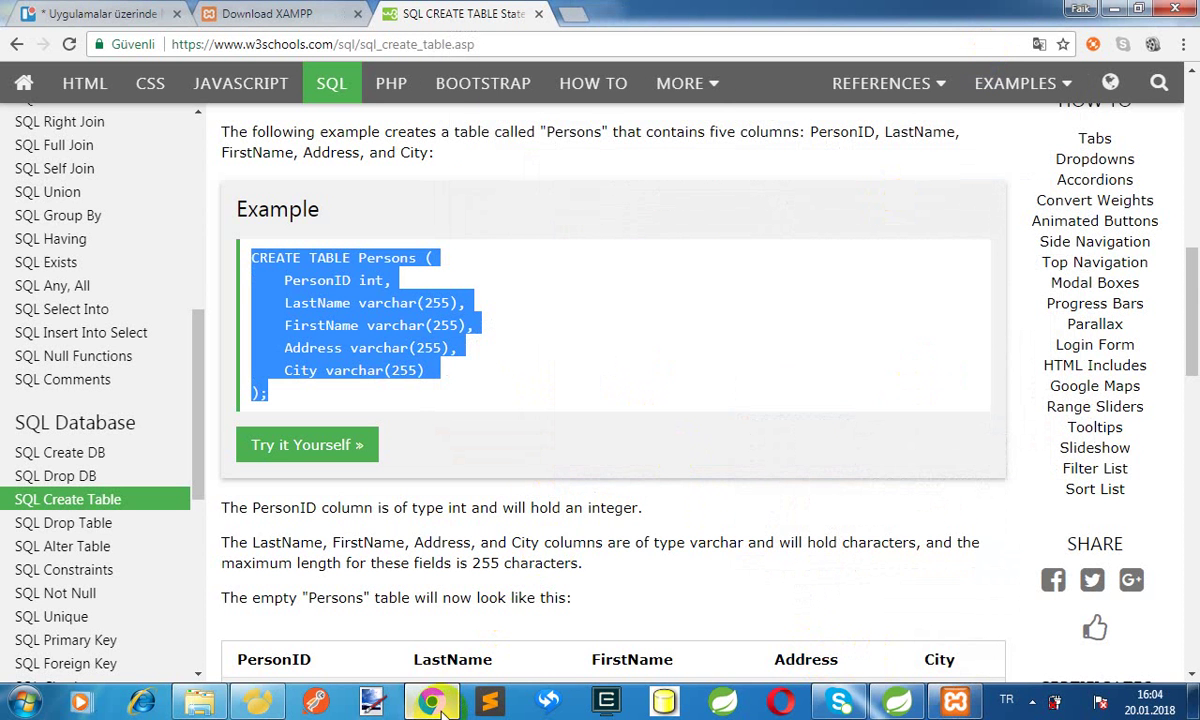
{"action": "left_click", "coordinate": [270, 705]}
{"action": "left_click_drag", "start_coordinate": [517, 195], "coordinate": [343, 176]}
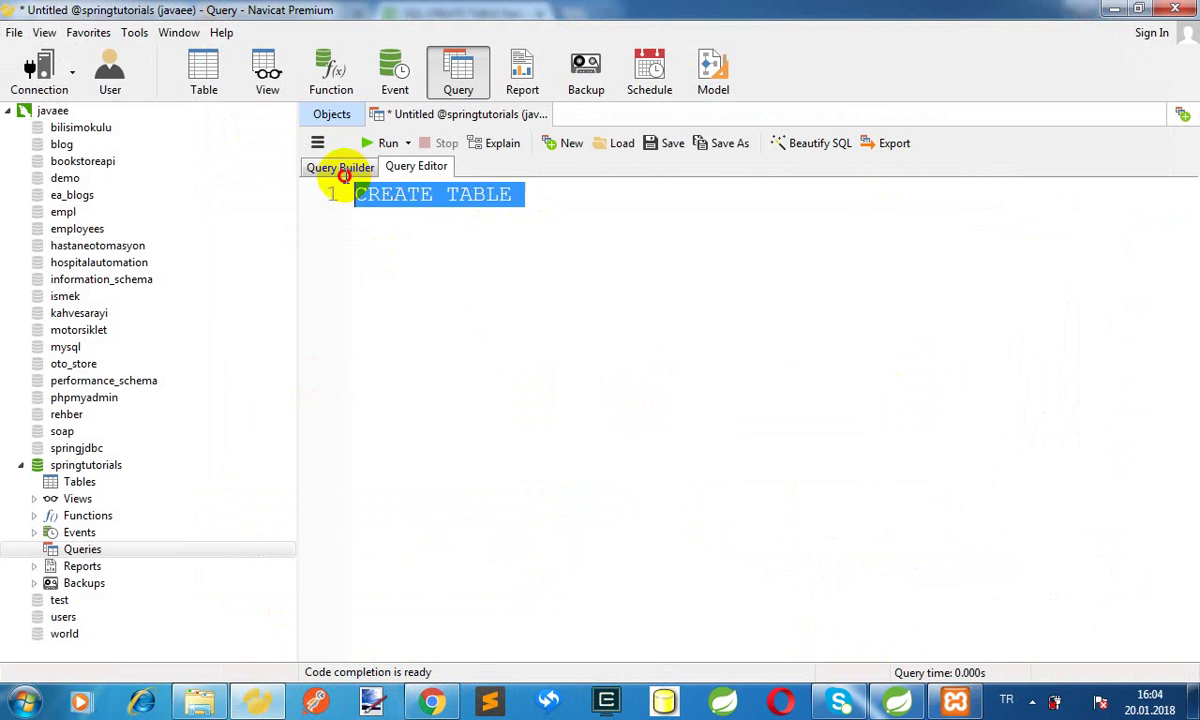
Replace the query text with the Persons CREATE TABLE statement and run it
{"action": "key", "text": "ctrl+v"}
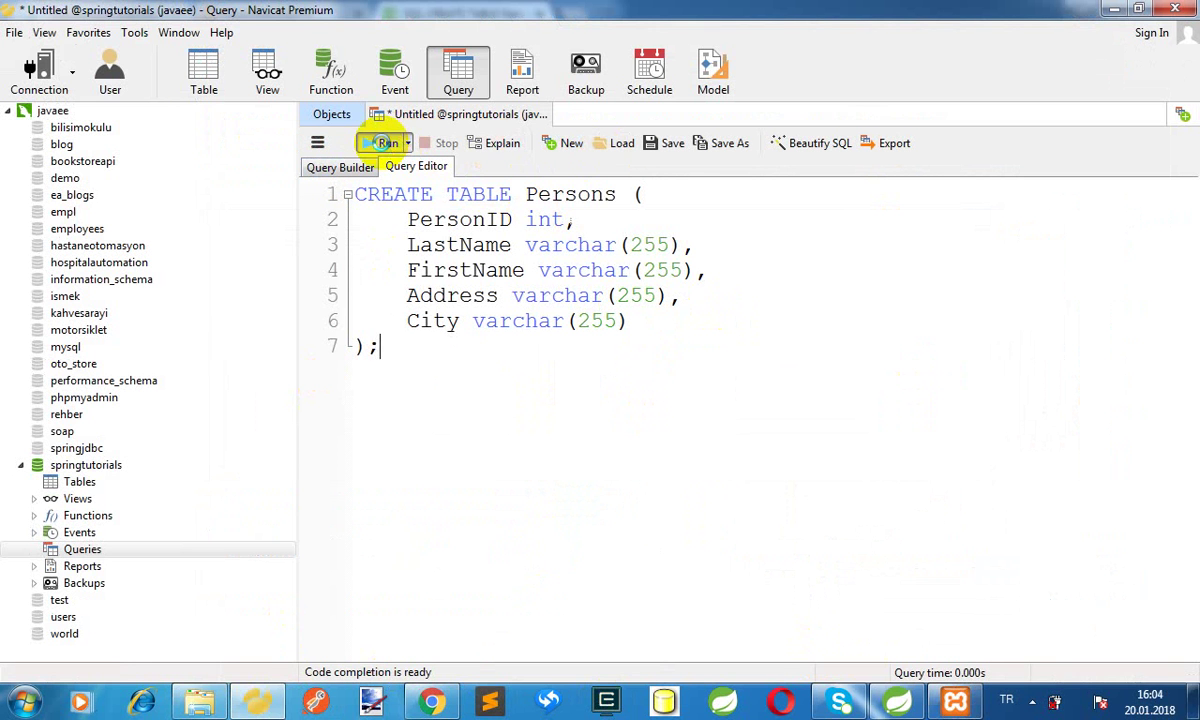
{"action": "left_click", "coordinate": [387, 143]}
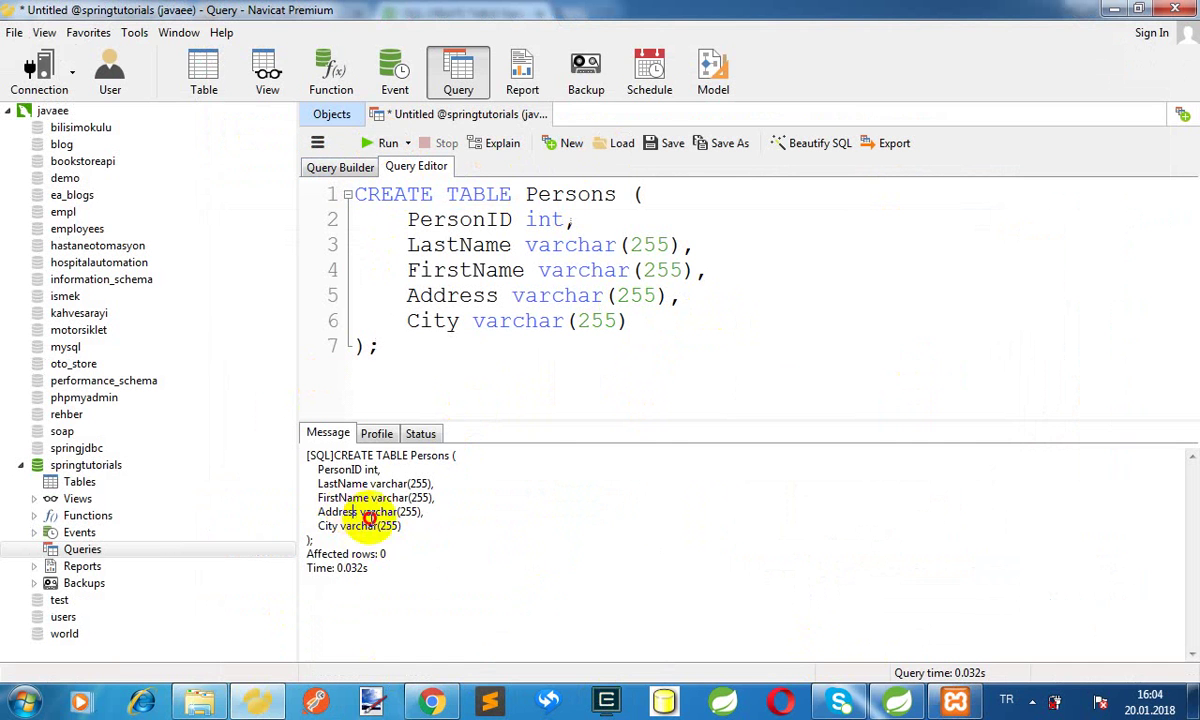
{"action": "left_click_drag", "start_coordinate": [352, 512], "coordinate": [437, 571]}
{"action": "left_click", "coordinate": [437, 571]}
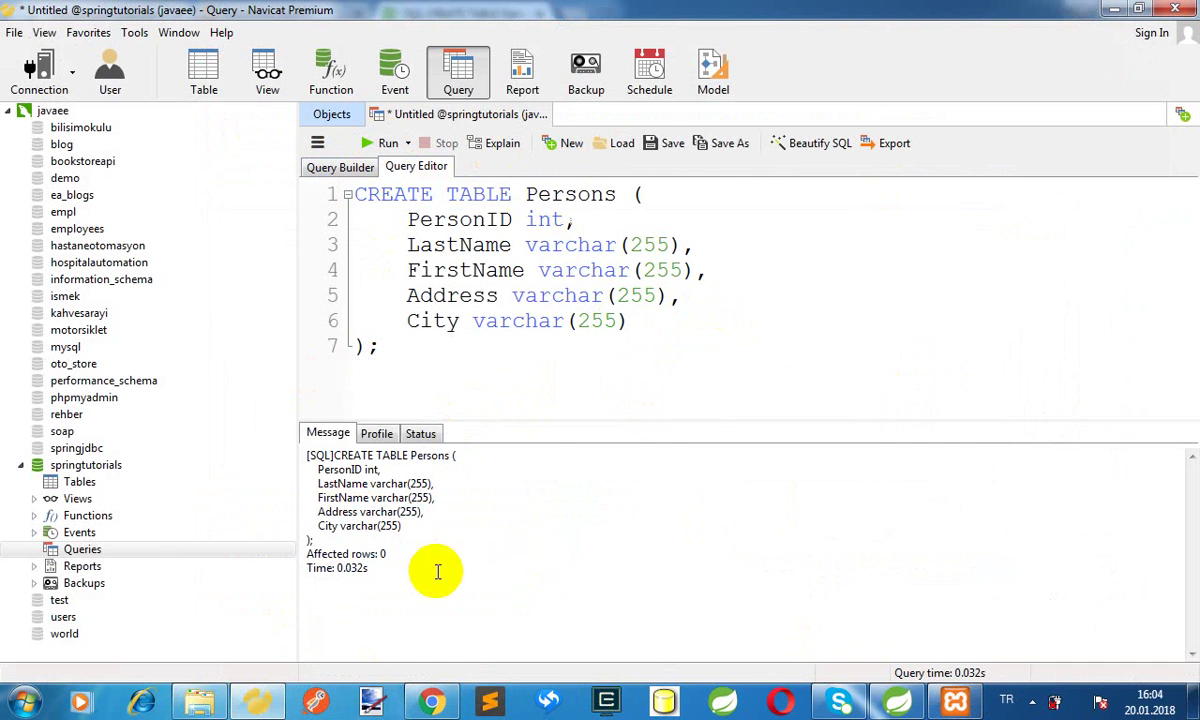
Expand springtutorials' Tables and open persons to confirm it has no rows
{"action": "left_click", "coordinate": [72, 485]}
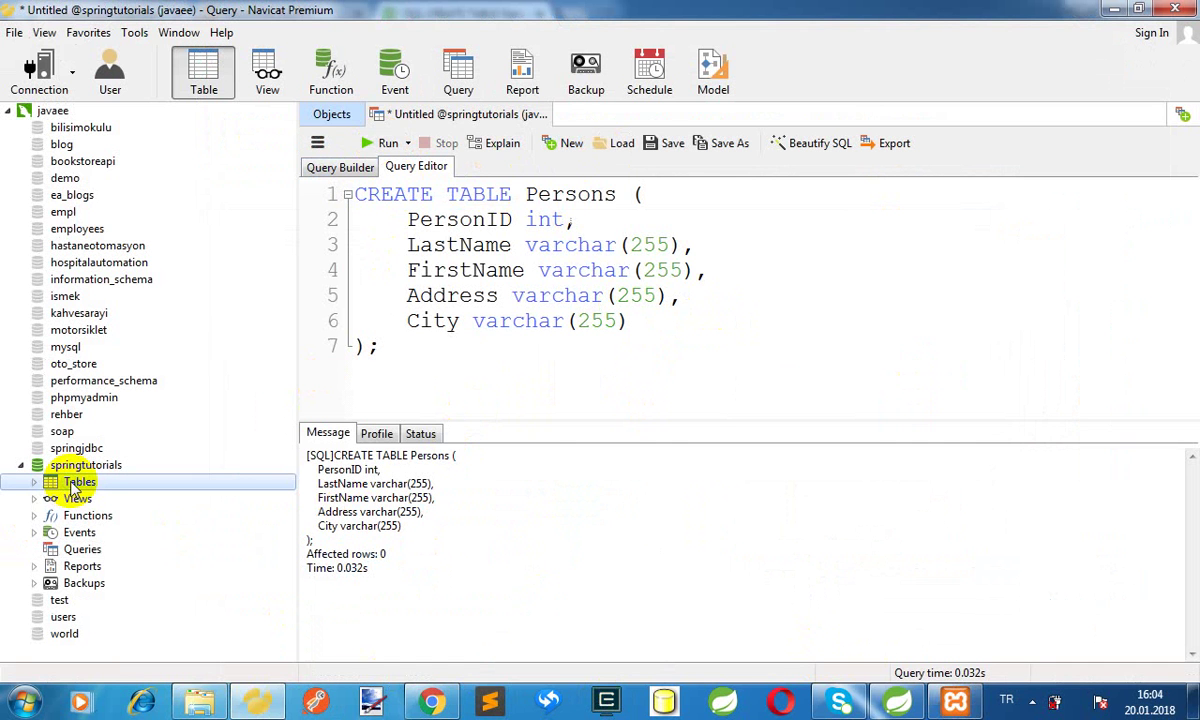
{"action": "left_click", "coordinate": [31, 479]}
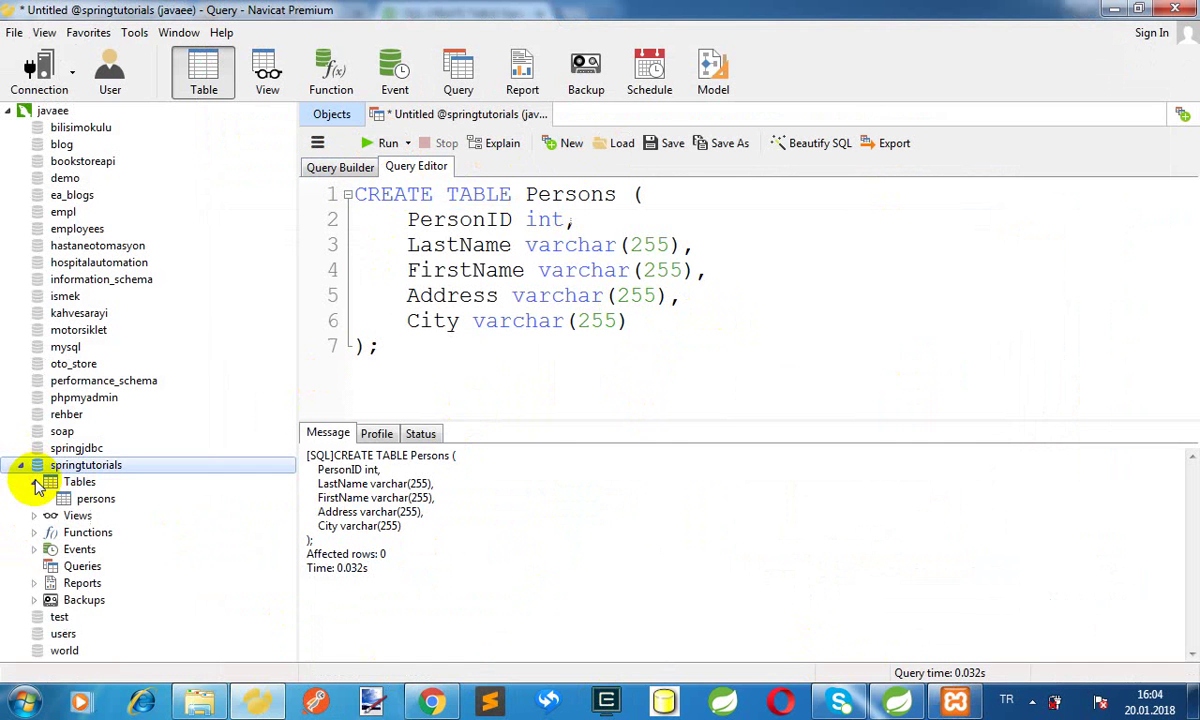
{"action": "double_click", "coordinate": [92, 500]}
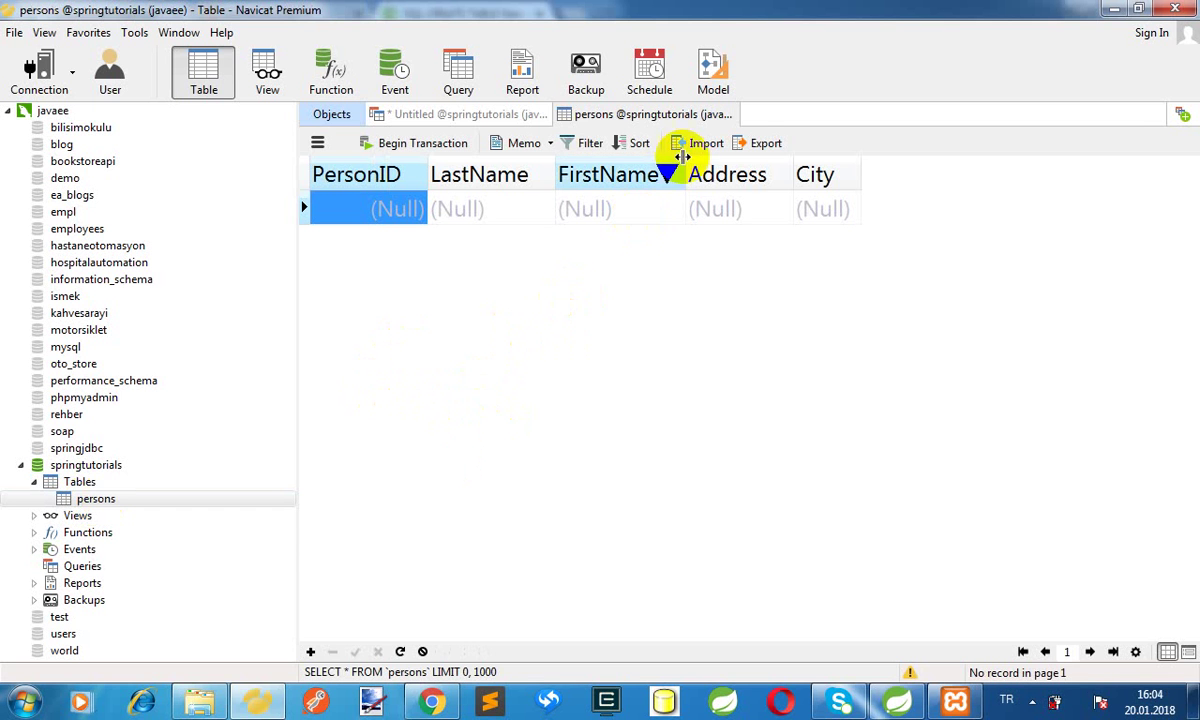
{"action": "left_click", "coordinate": [452, 122]}
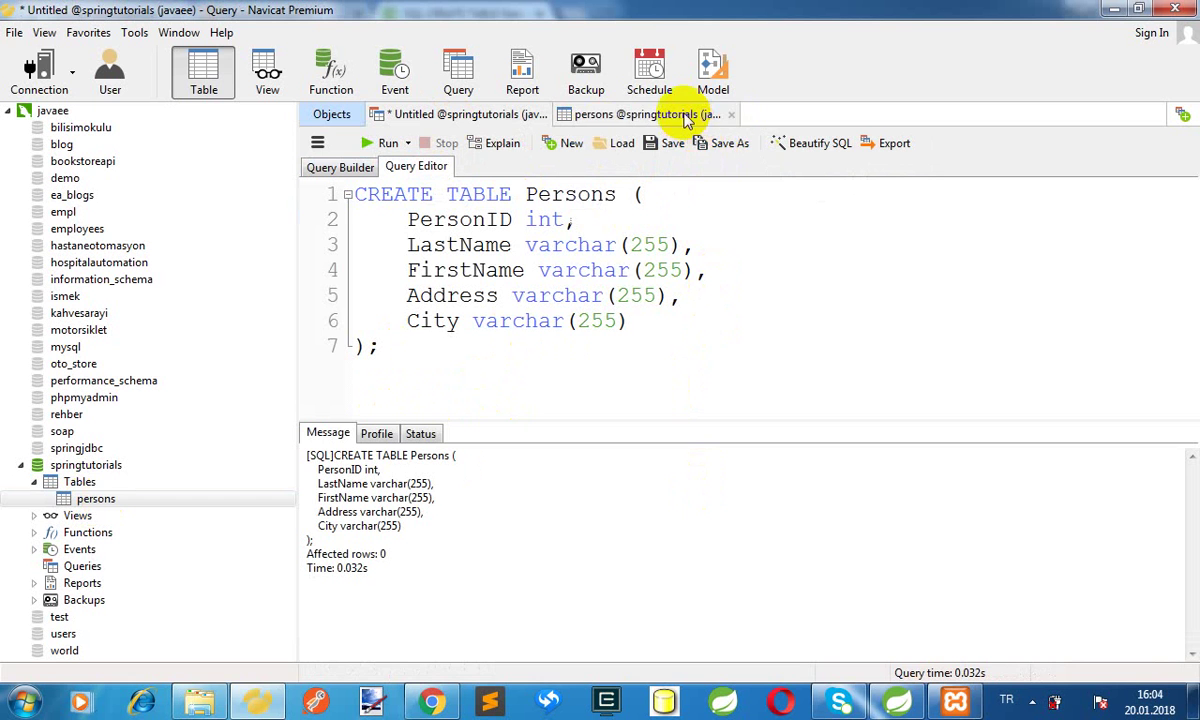
{"action": "left_click", "coordinate": [900, 703]}
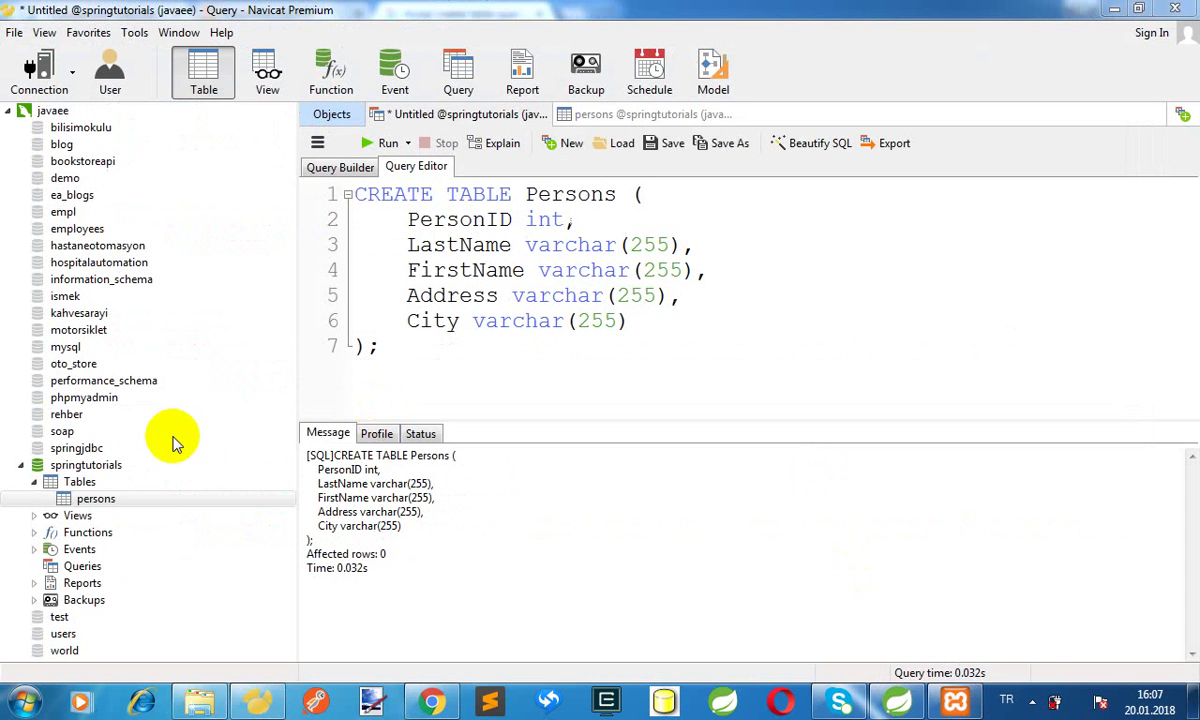
{"action": "left_click", "coordinate": [82, 483]}
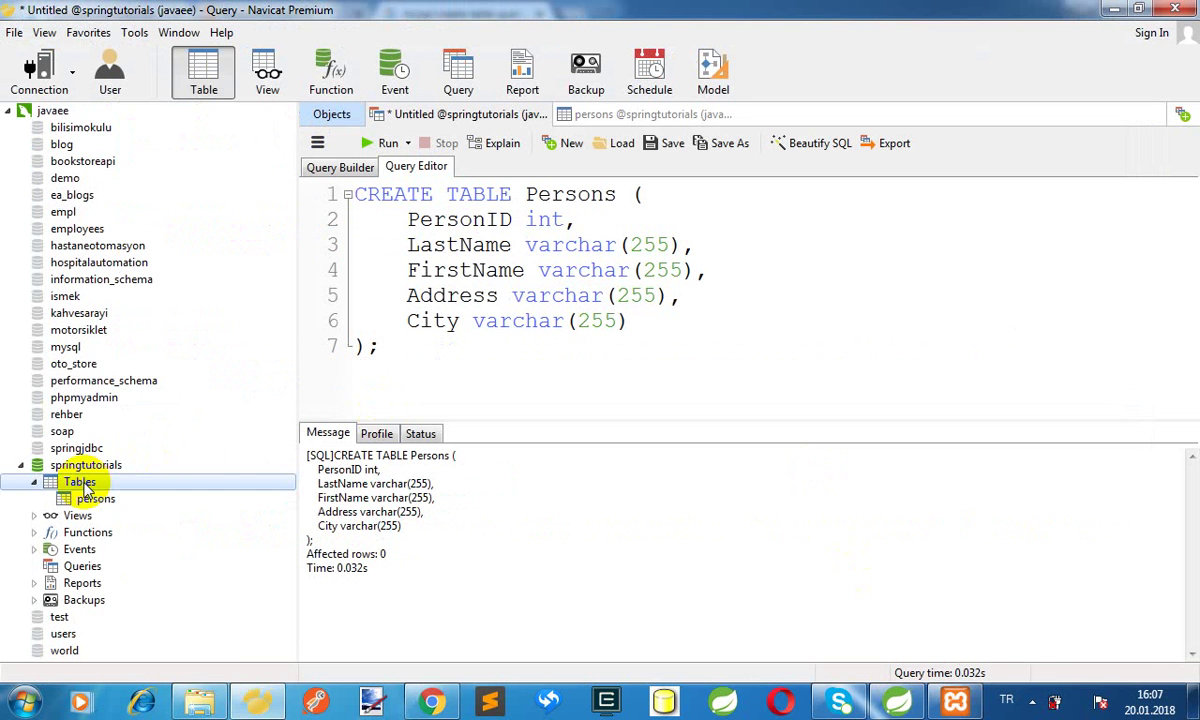
Start a new table design with an id column: int(11), not null, primary key
{"action": "right_click", "coordinate": [86, 483]}
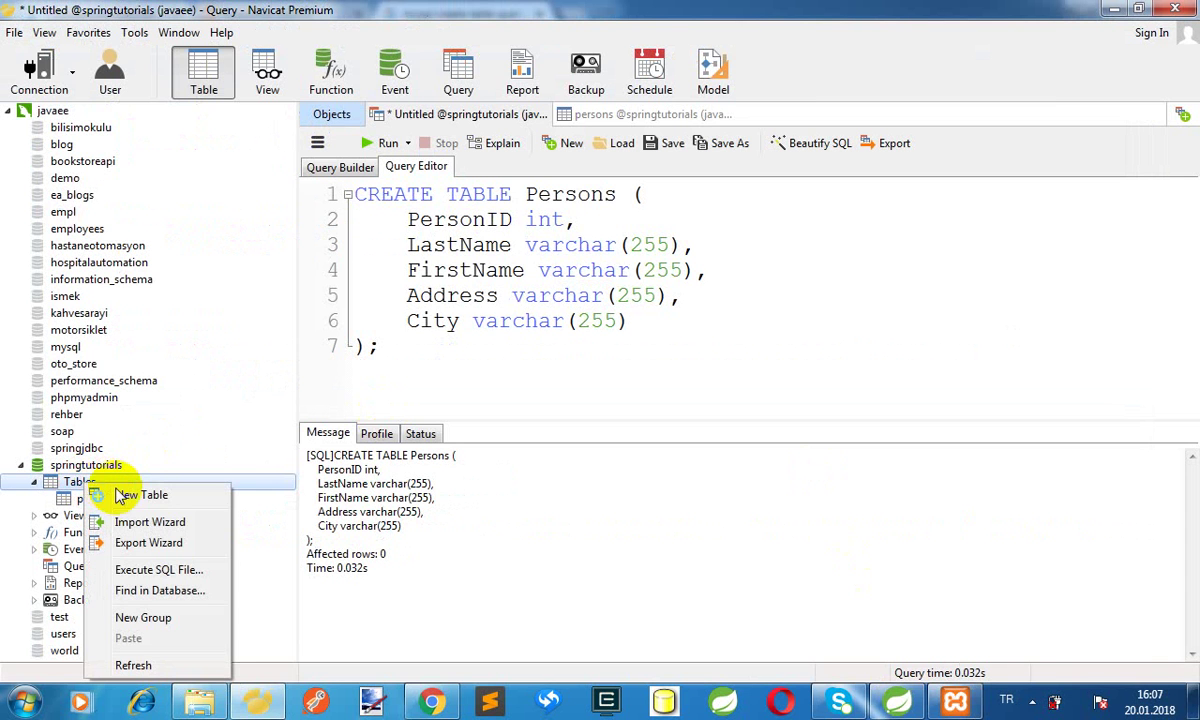
{"action": "left_click", "coordinate": [125, 494]}
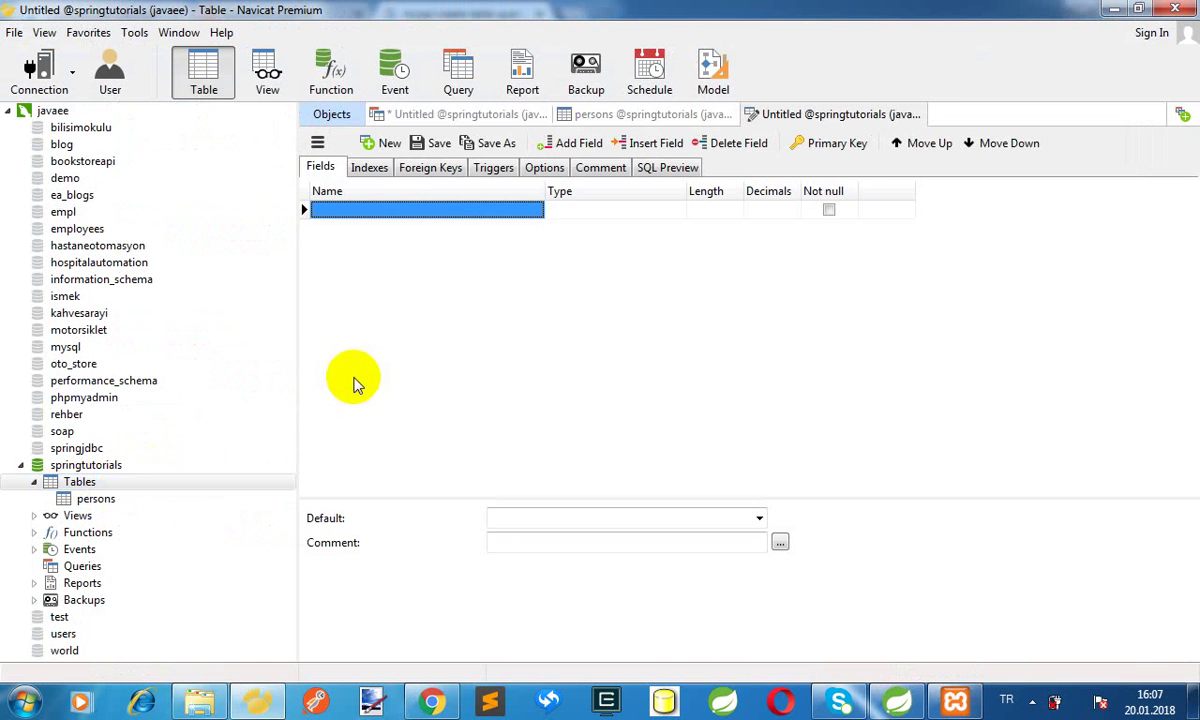
{"action": "left_click", "coordinate": [421, 214]}
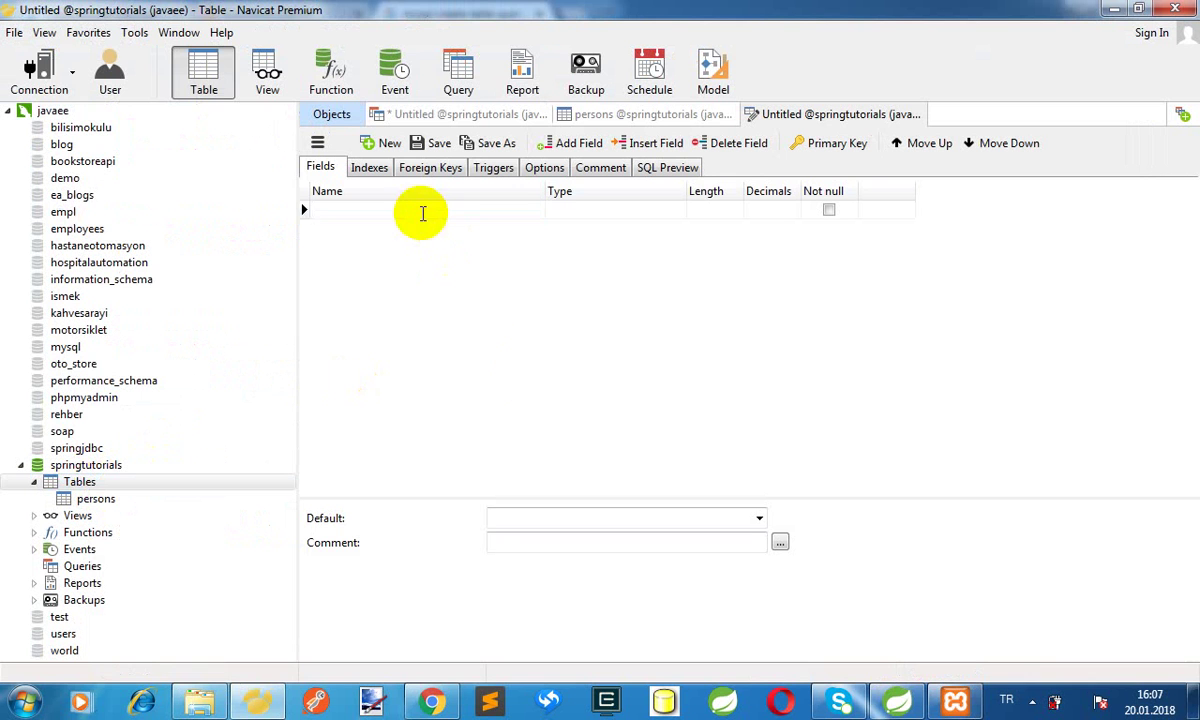
{"action": "type", "text": "id"}
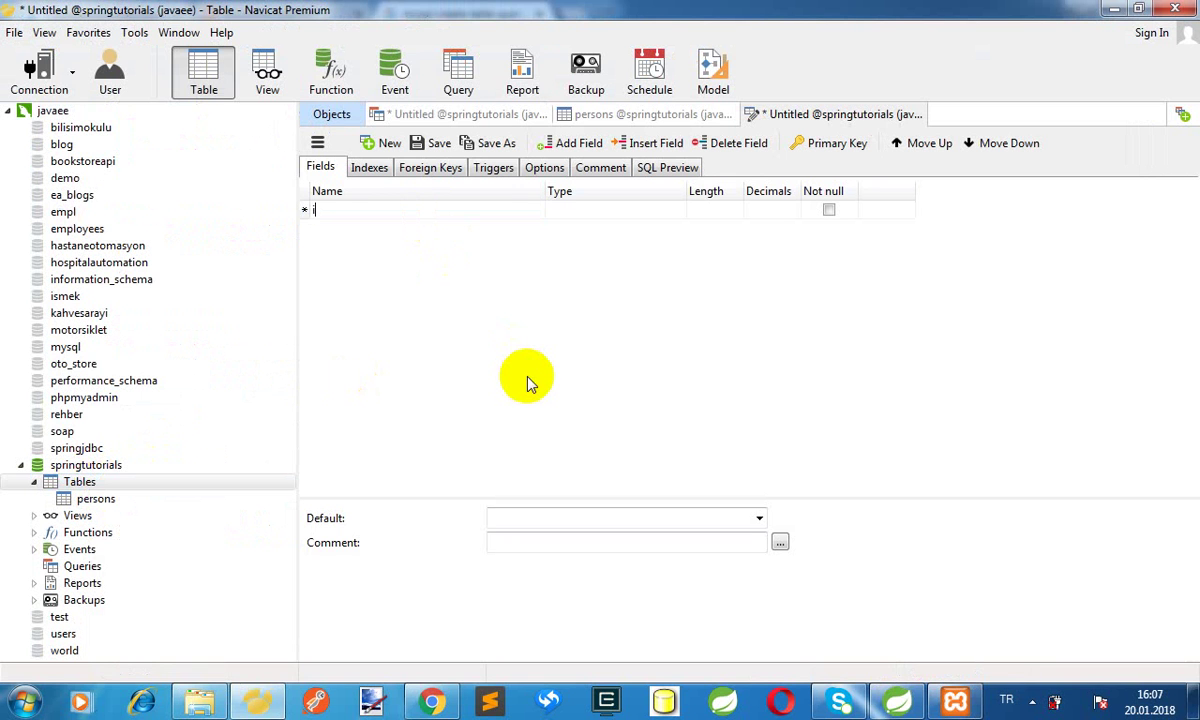
{"action": "key", "text": "Tab"}
{"action": "key", "text": "Tab"}
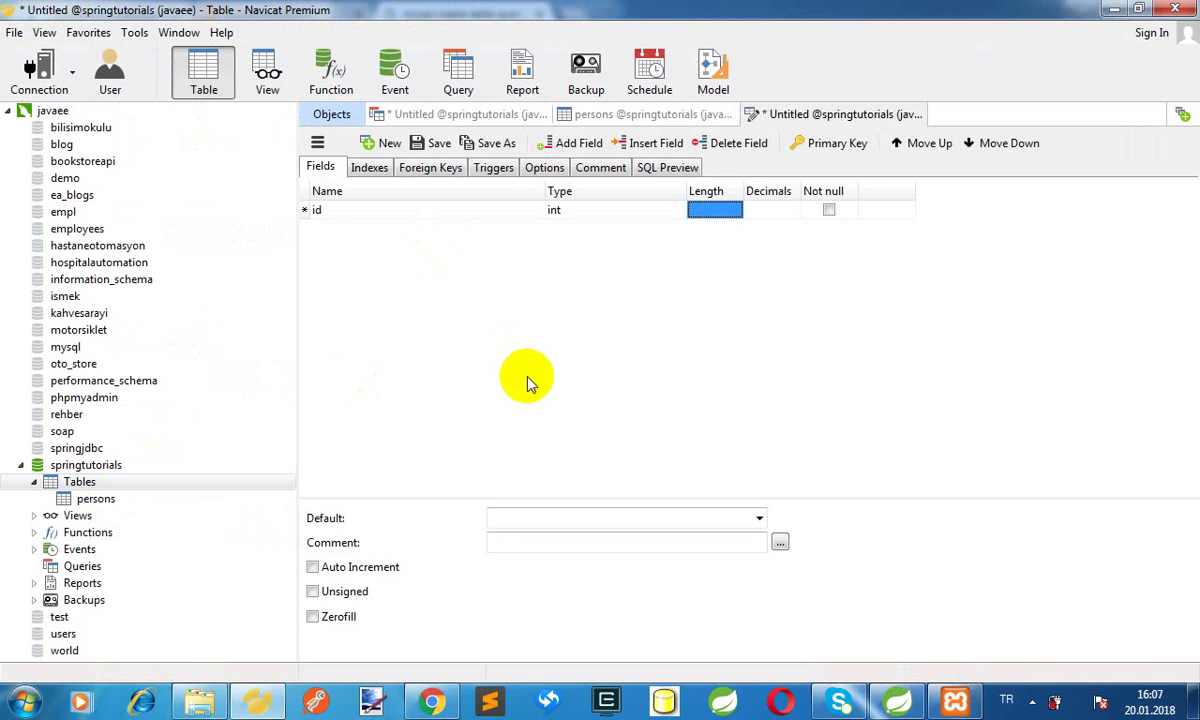
{"action": "type", "text": "11"}
{"action": "key", "text": "Tab"}
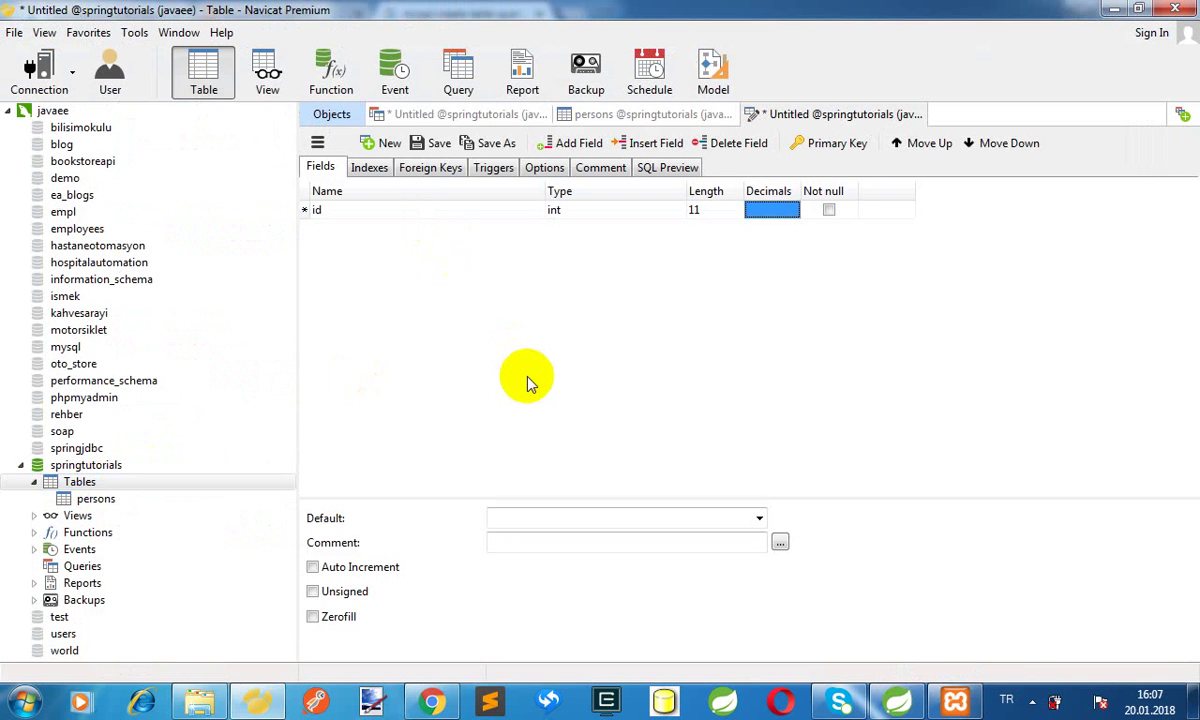
{"action": "key", "text": "Tab"}
{"action": "key", "text": "Tab"}
{"action": "key", "text": "space"}
{"action": "key", "text": "Tab"}
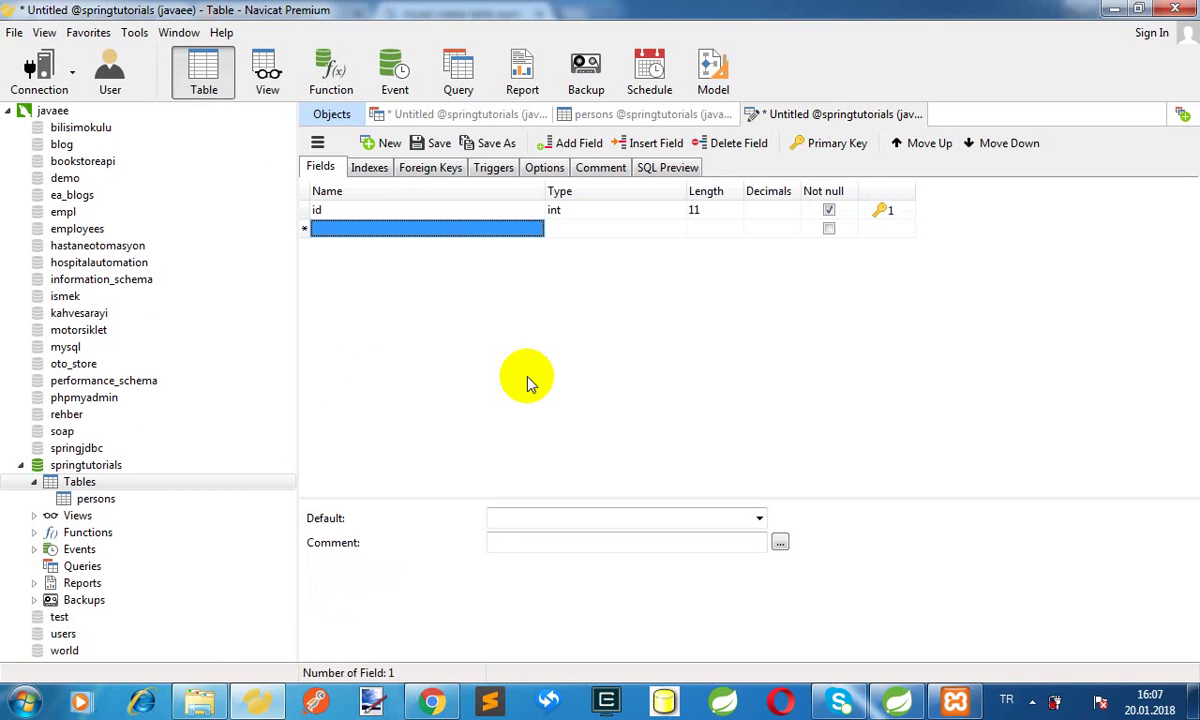
Add a required name column of type varchar(100)
{"action": "type", "text": "name"}
{"action": "key", "text": "Tab"}
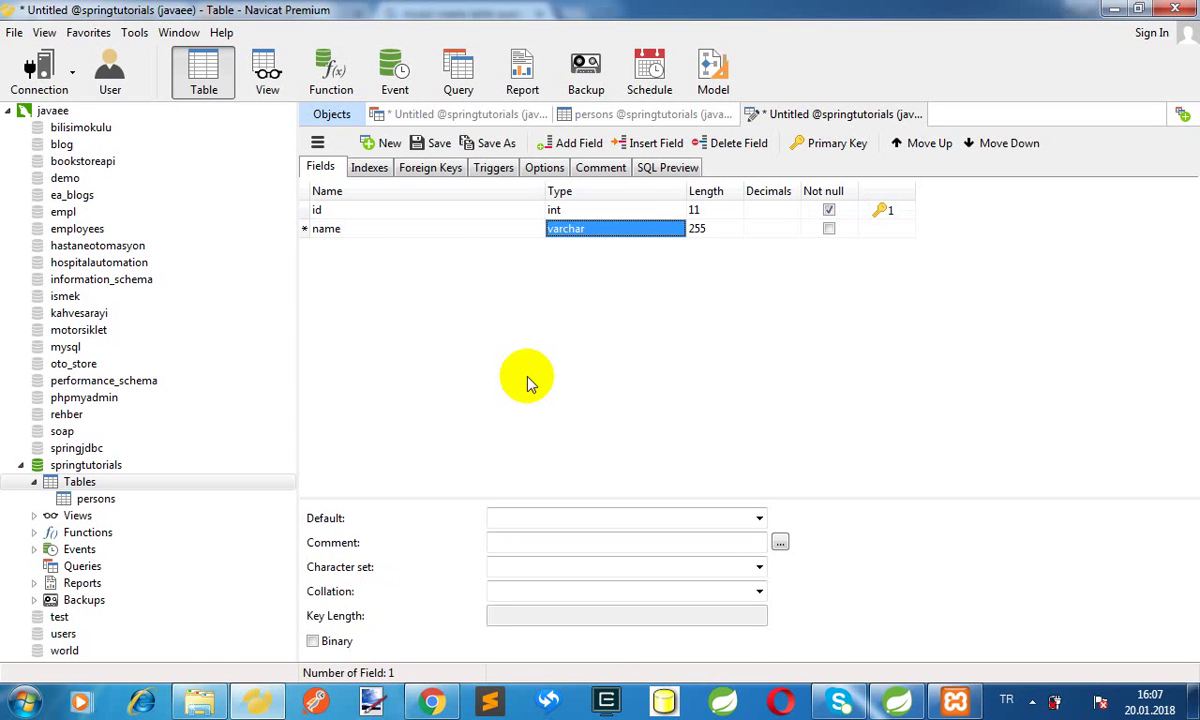
{"action": "key", "text": "Tab"}
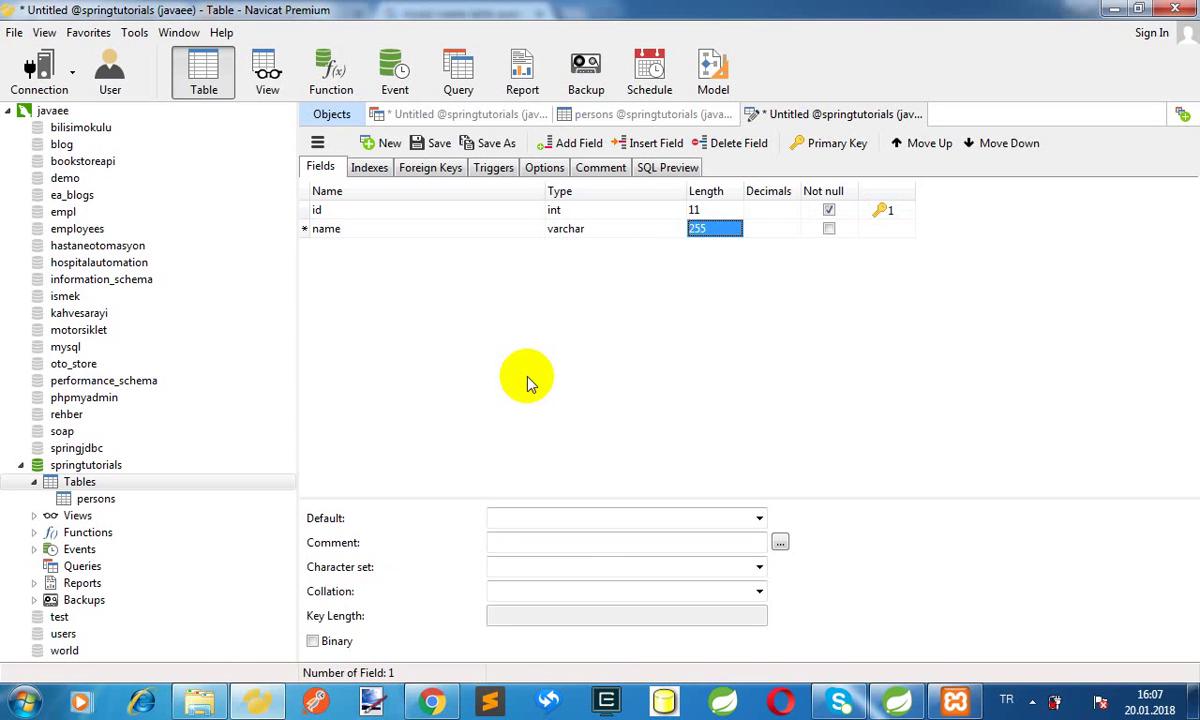
{"action": "type", "text": "100"}
{"action": "key", "text": "Tab"}
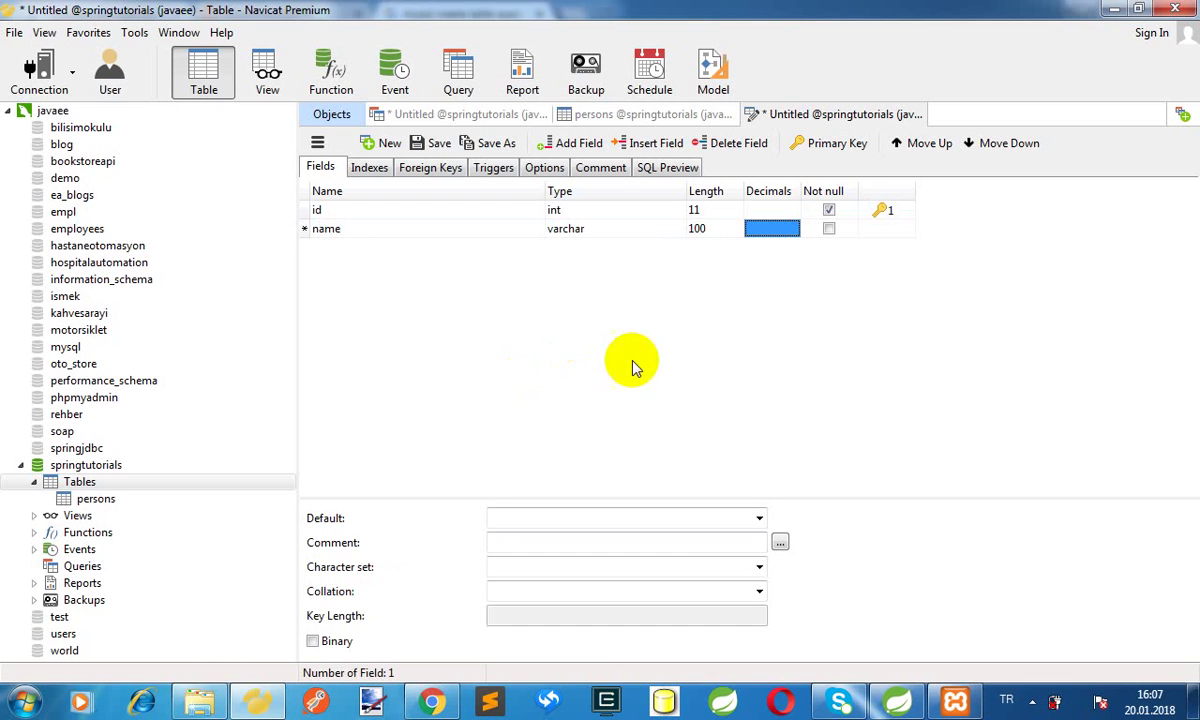
{"action": "left_click", "coordinate": [829, 229]}
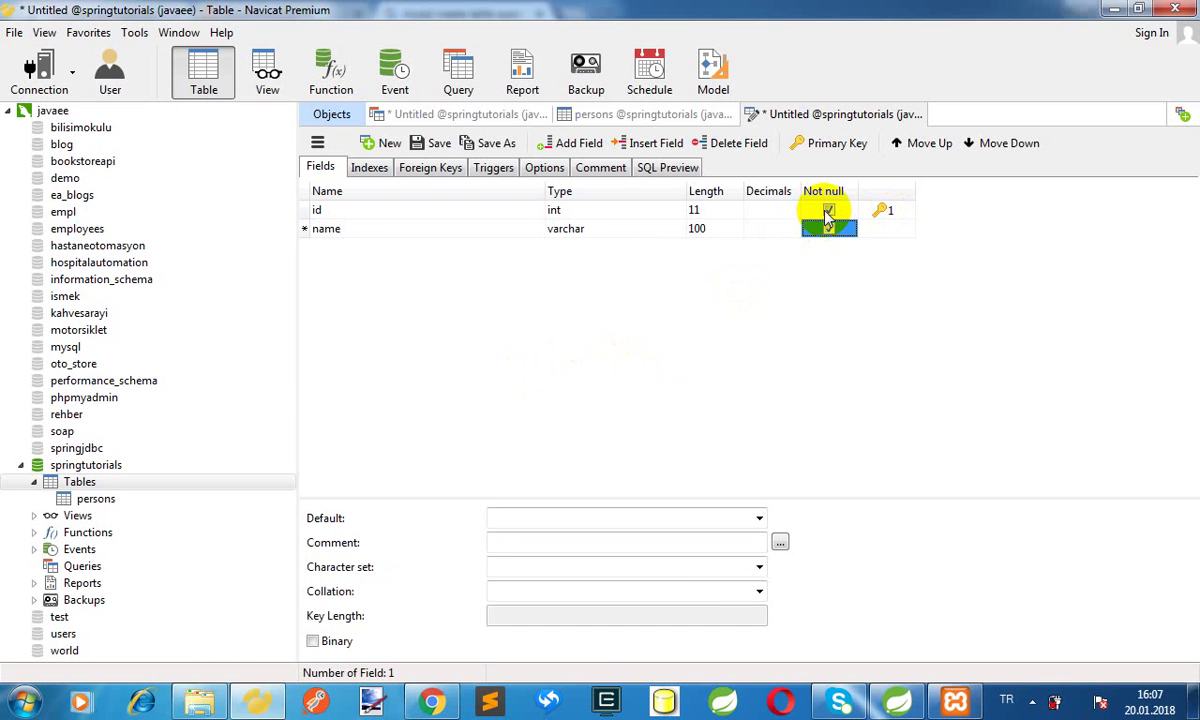
Make the id column auto-increment
{"action": "left_click", "coordinate": [336, 209]}
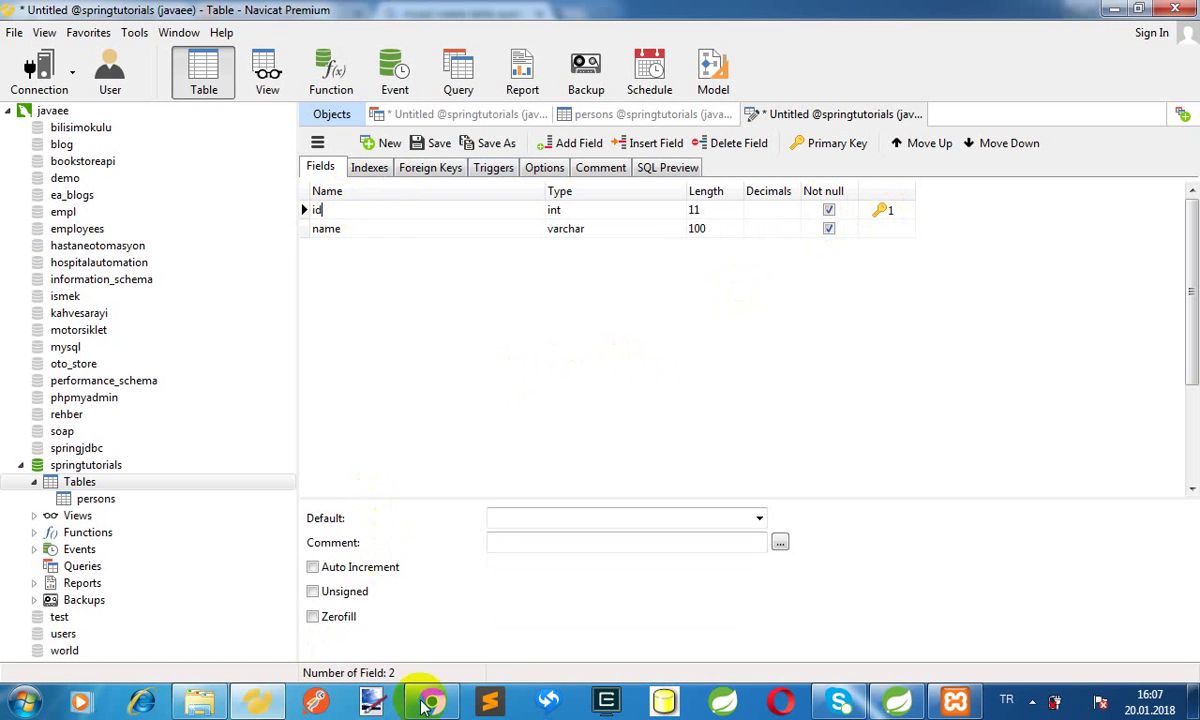
{"action": "left_click", "coordinate": [314, 568]}
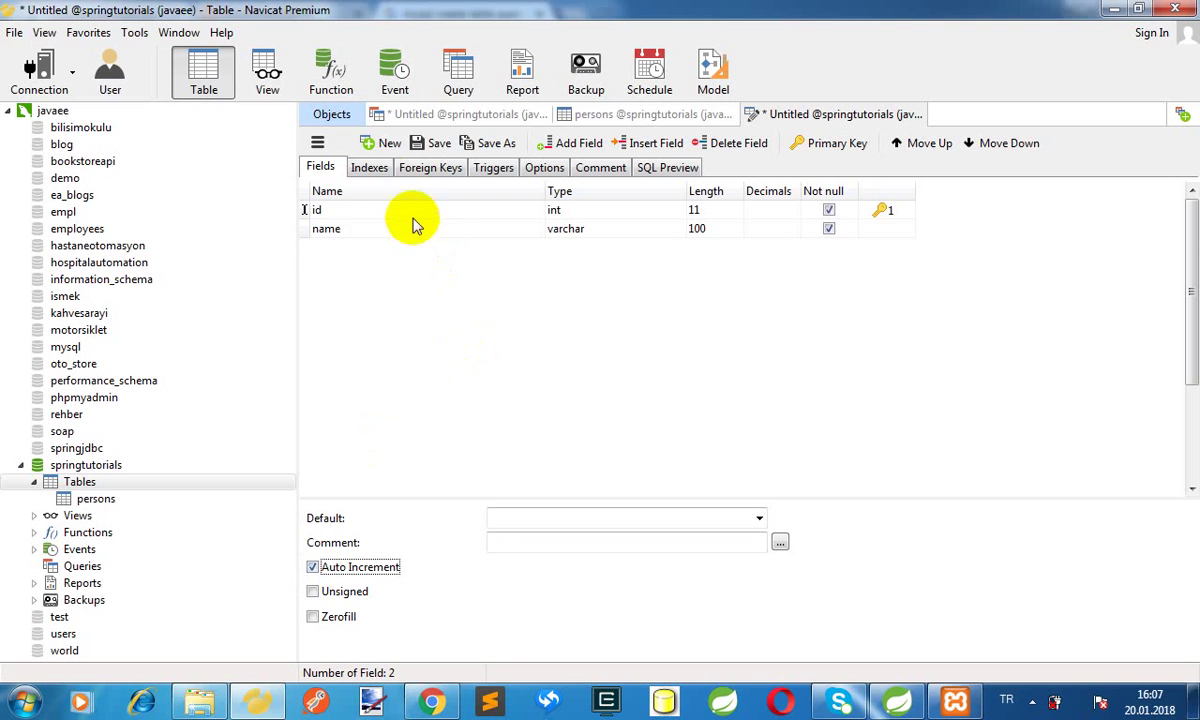
{"action": "left_click", "coordinate": [320, 209]}
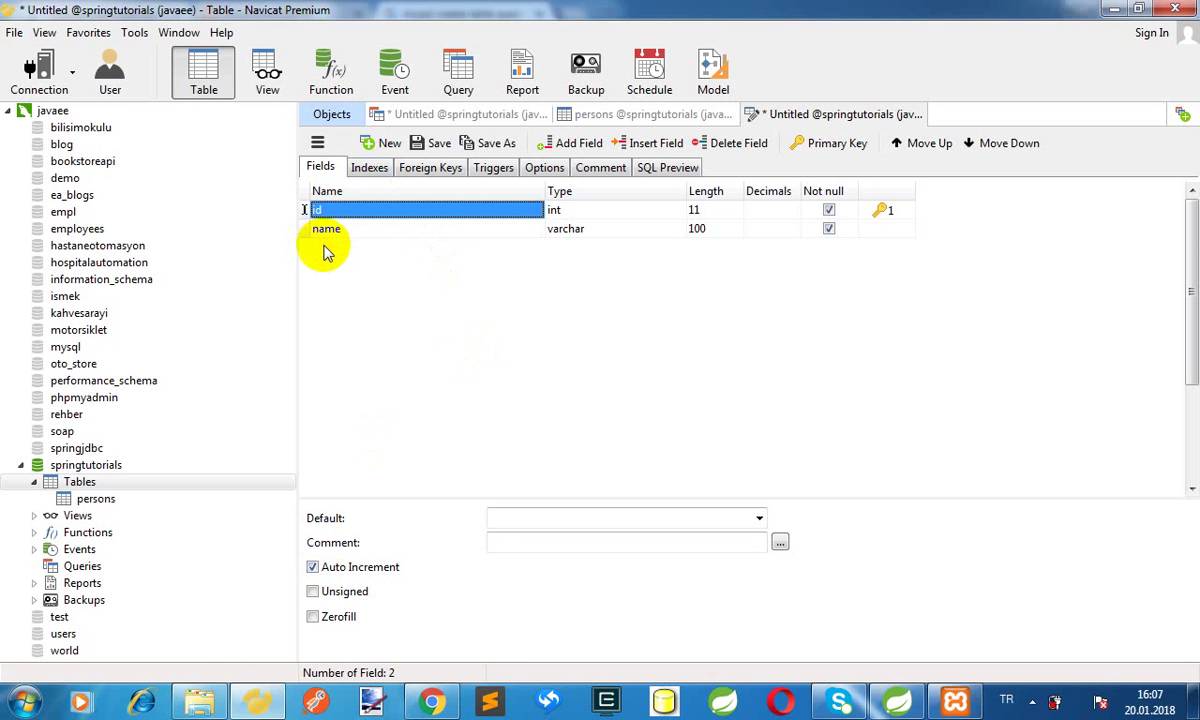
{"action": "key", "text": "Tab"}
{"action": "key", "text": "Tab"}
{"action": "key", "text": "Tab"}
{"action": "key", "text": "Tab"}
{"action": "key", "text": "Tab"}
{"action": "key", "text": "Tab"}
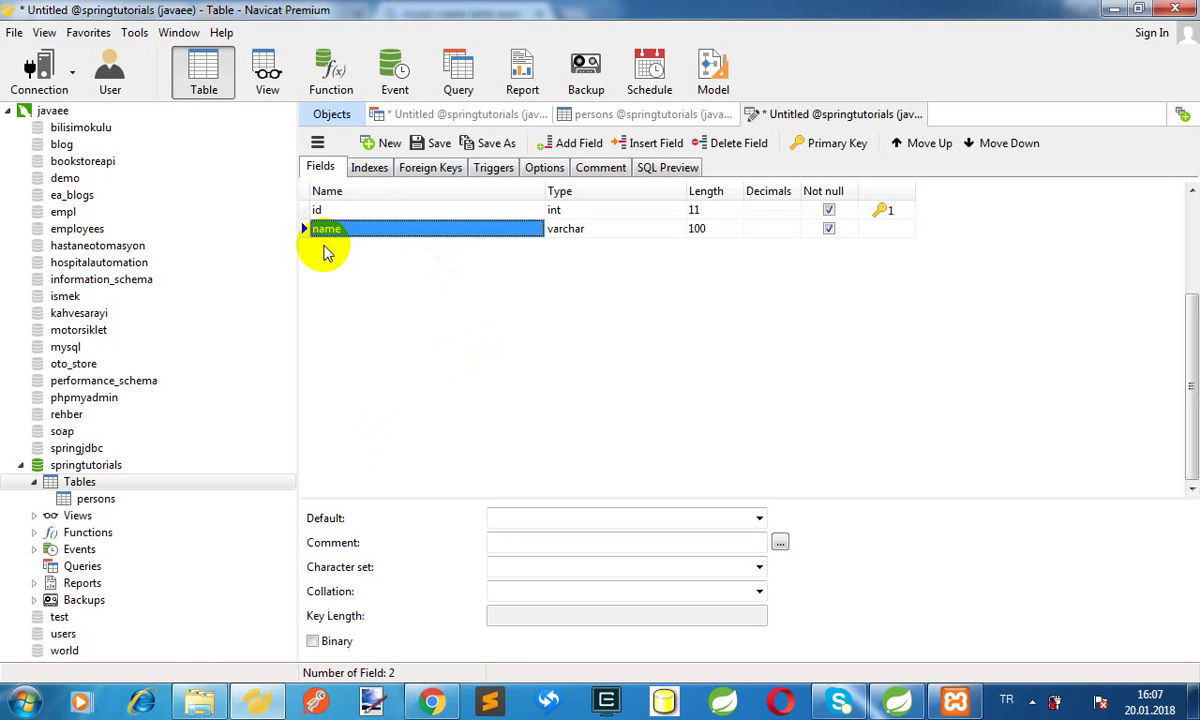
{"action": "key", "text": "Tab"}
{"action": "key", "text": "Tab"}
{"action": "key", "text": "Tab"}
{"action": "key", "text": "Tab"}
{"action": "key", "text": "Tab"}
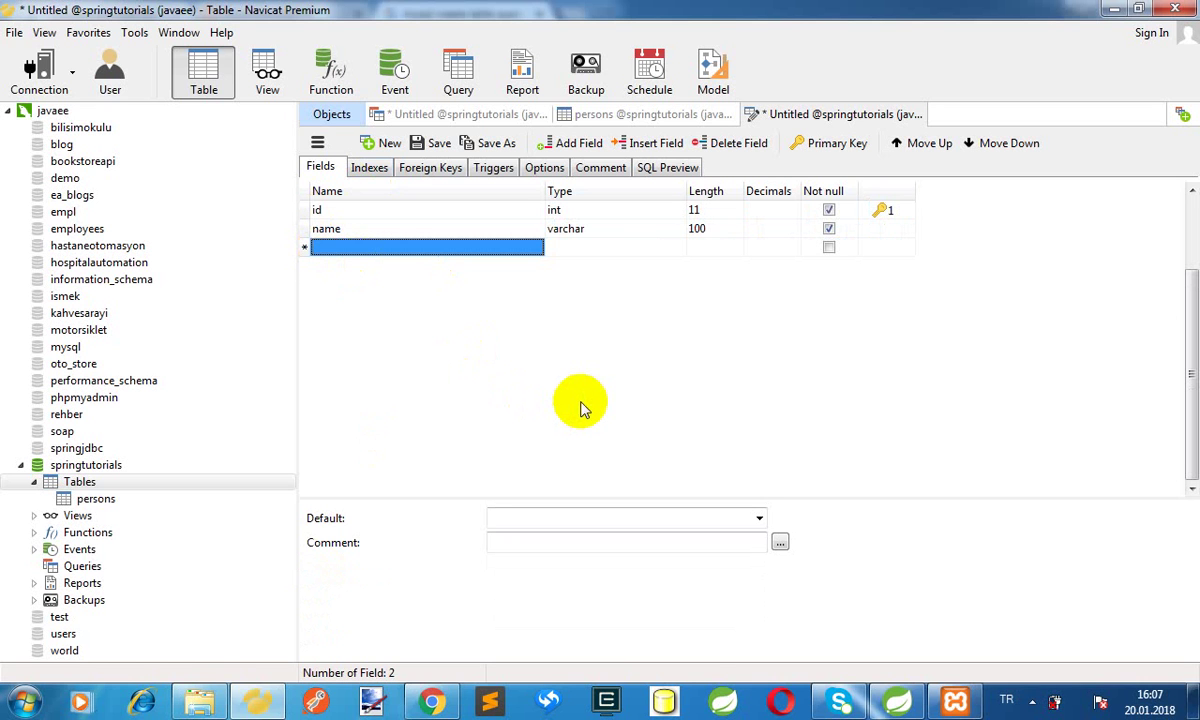
Add an email column as varchar(60), not null
{"action": "type", "text": "emai"}
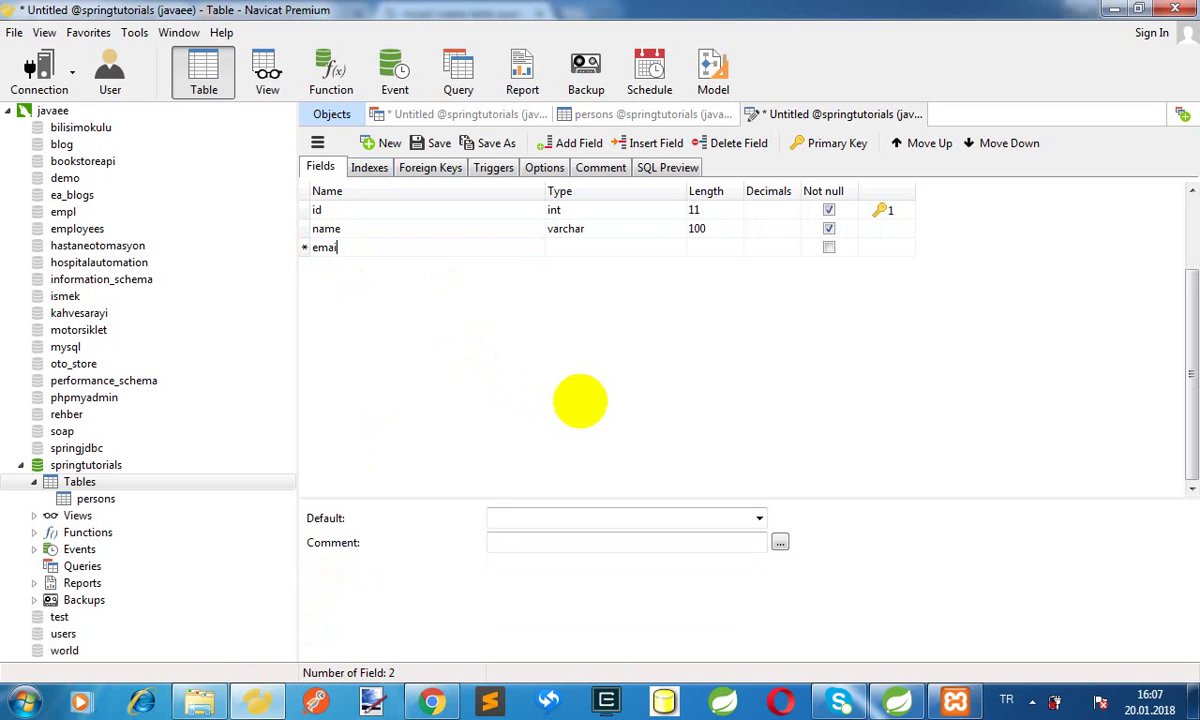
{"action": "type", "text": "l"}
{"action": "key", "text": "Tab"}
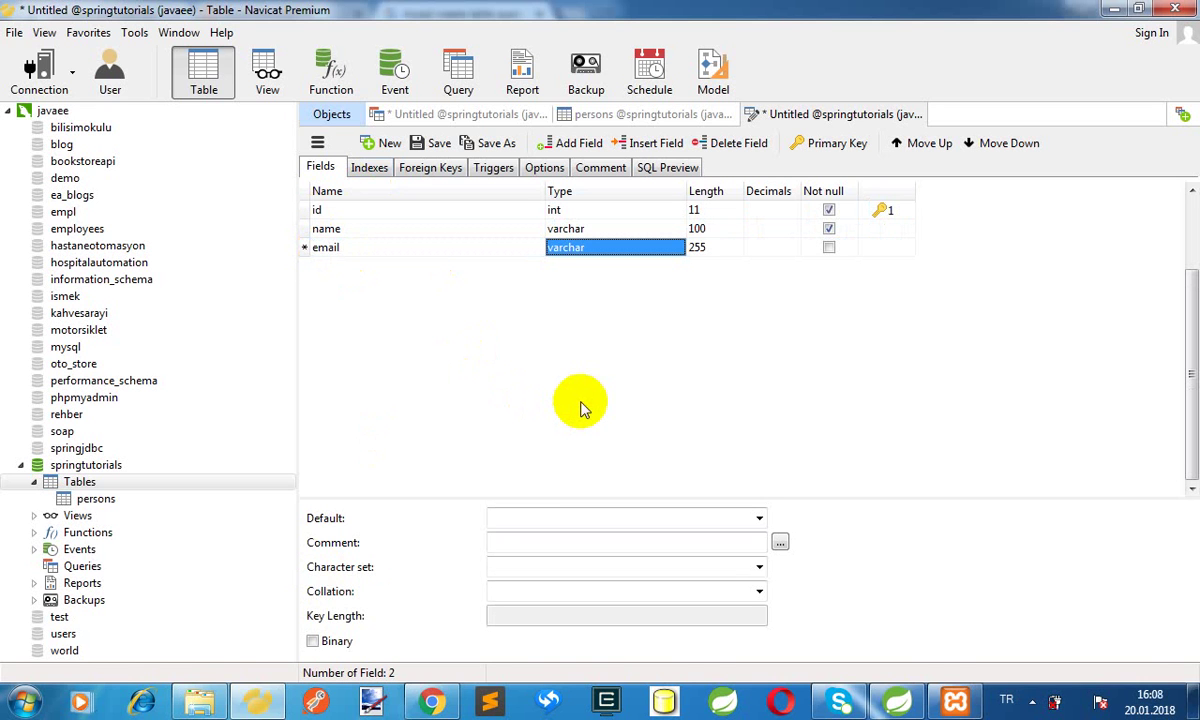
{"action": "key", "text": "Tab"}
{"action": "type", "text": "60"}
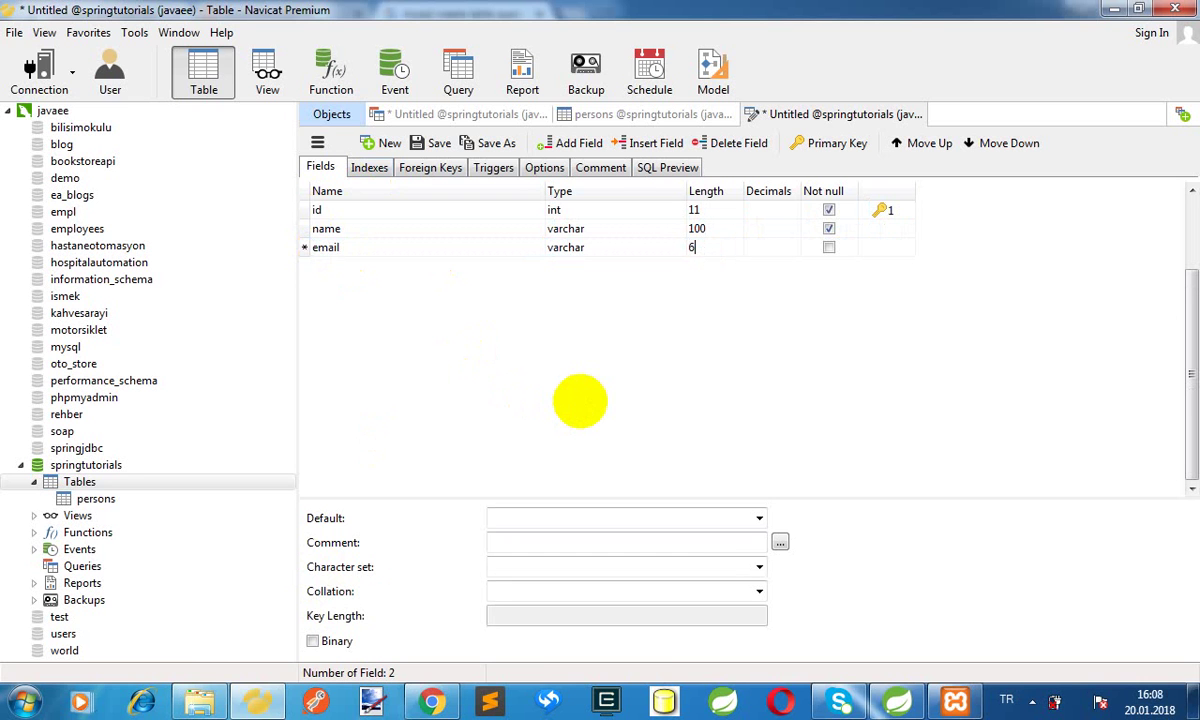
{"action": "key", "text": "Tab"}
{"action": "key", "text": "Tab"}
{"action": "key", "text": "Tab"}
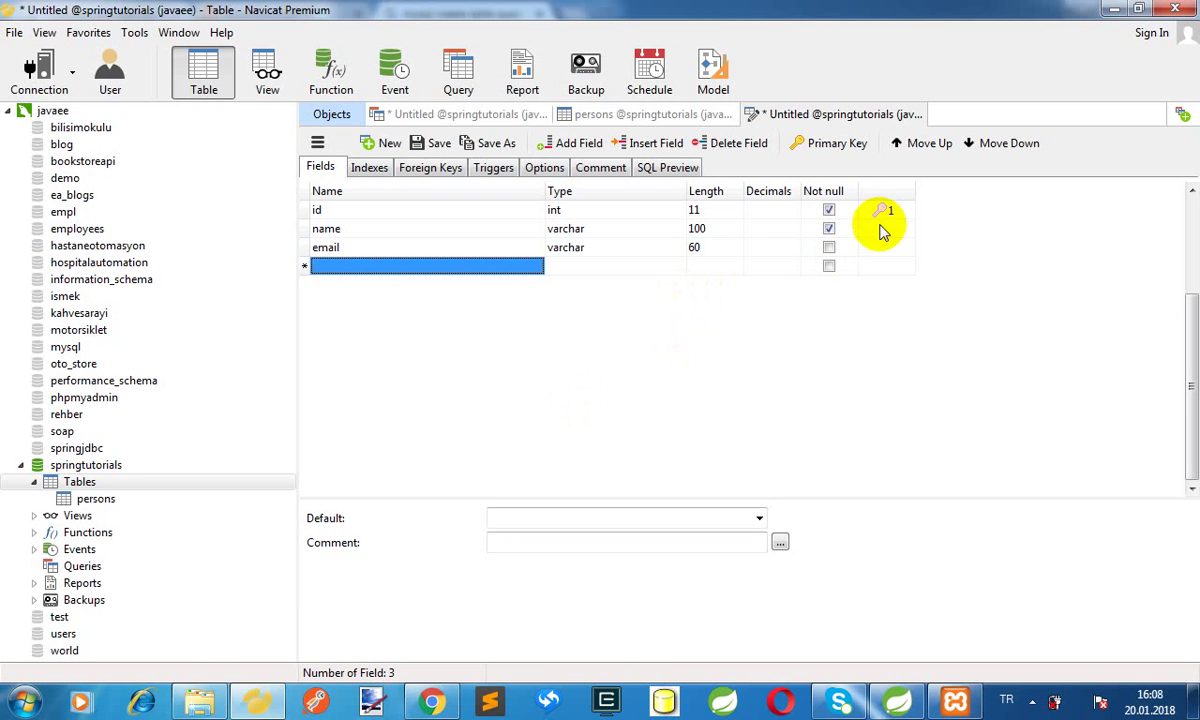
{"action": "left_click", "coordinate": [829, 230]}
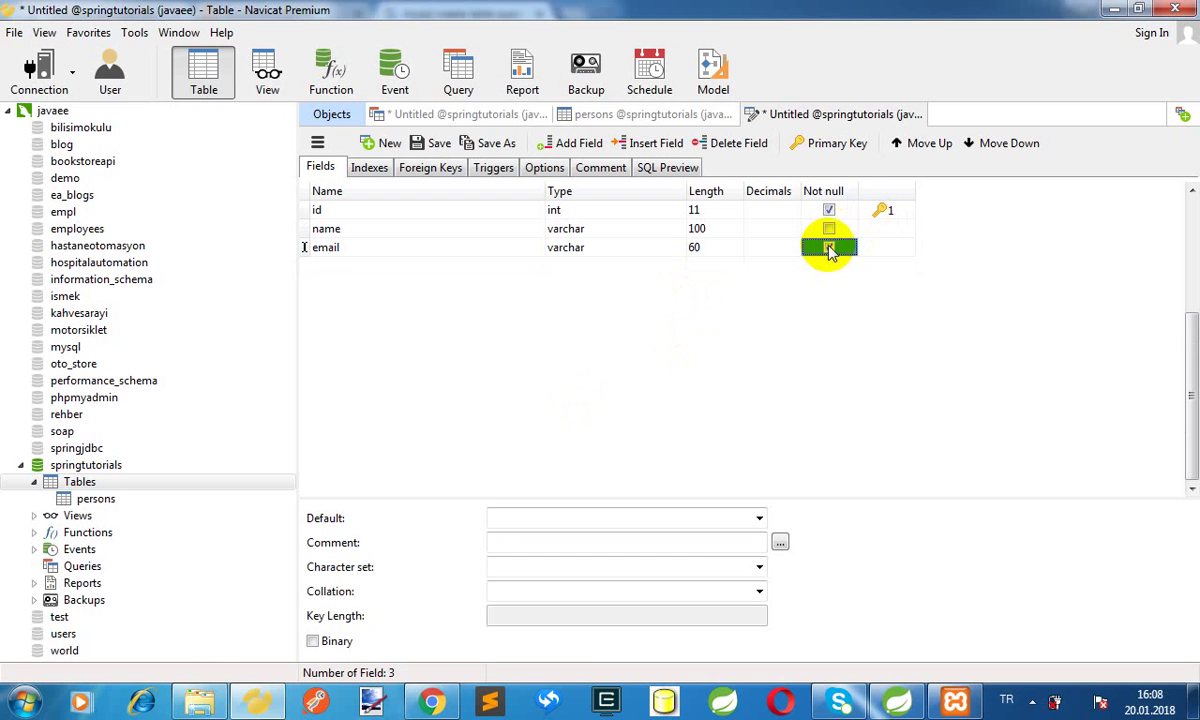
{"action": "left_click", "coordinate": [830, 236]}
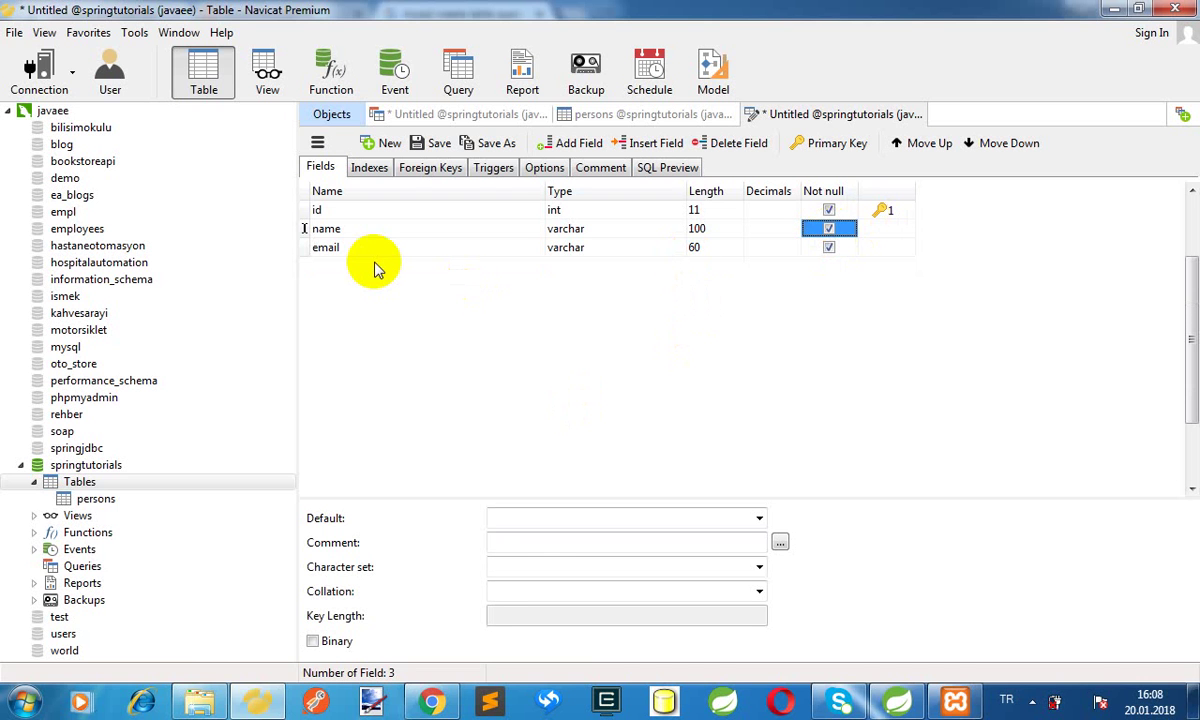
{"action": "key", "text": "Tab"}
{"action": "key", "text": "Tab"}
{"action": "key", "text": "Tab"}
{"action": "key", "text": "Tab"}
{"action": "key", "text": "Tab"}
{"action": "key", "text": "Tab"}
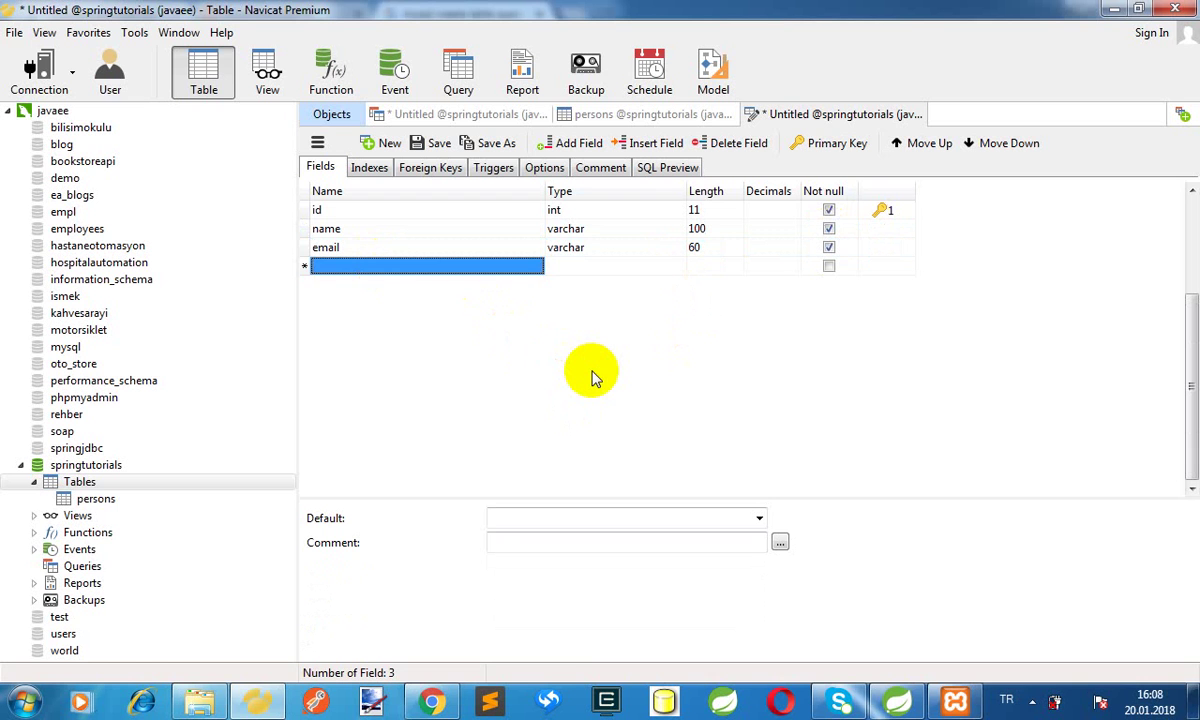
Add a required column named text of type text
{"action": "type", "text": "text"}
{"action": "key", "text": "Tab"}
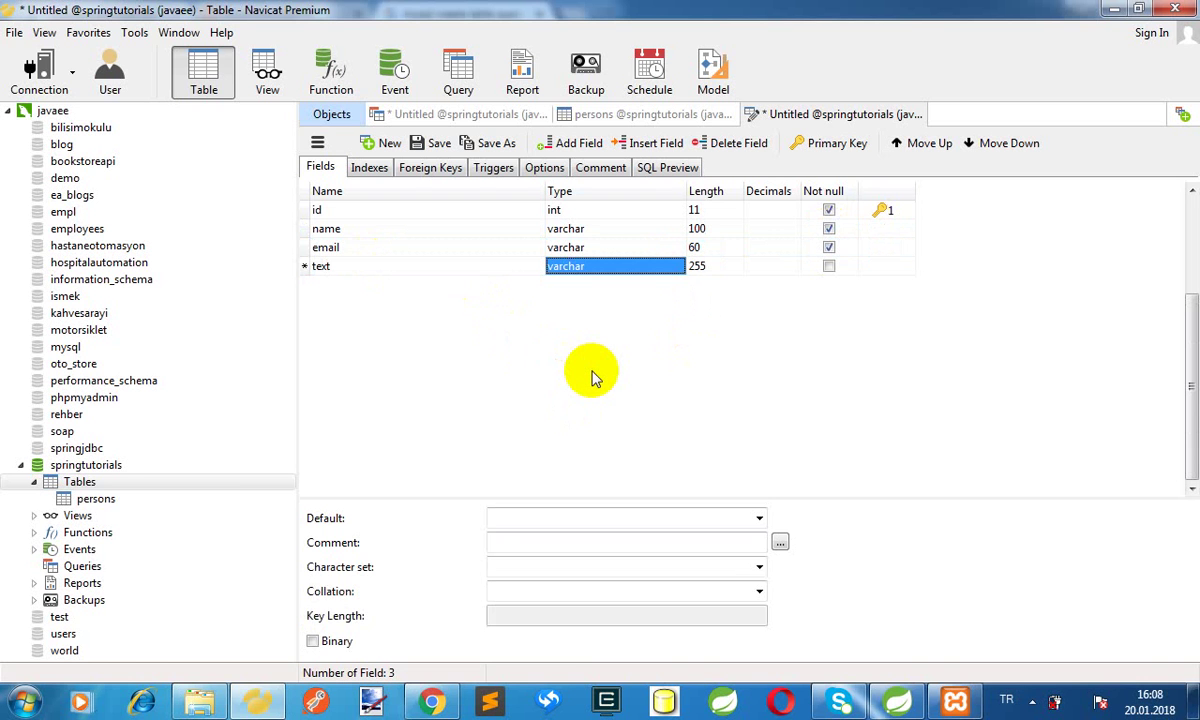
{"action": "type", "text": "text"}
{"action": "key", "text": "Tab"}
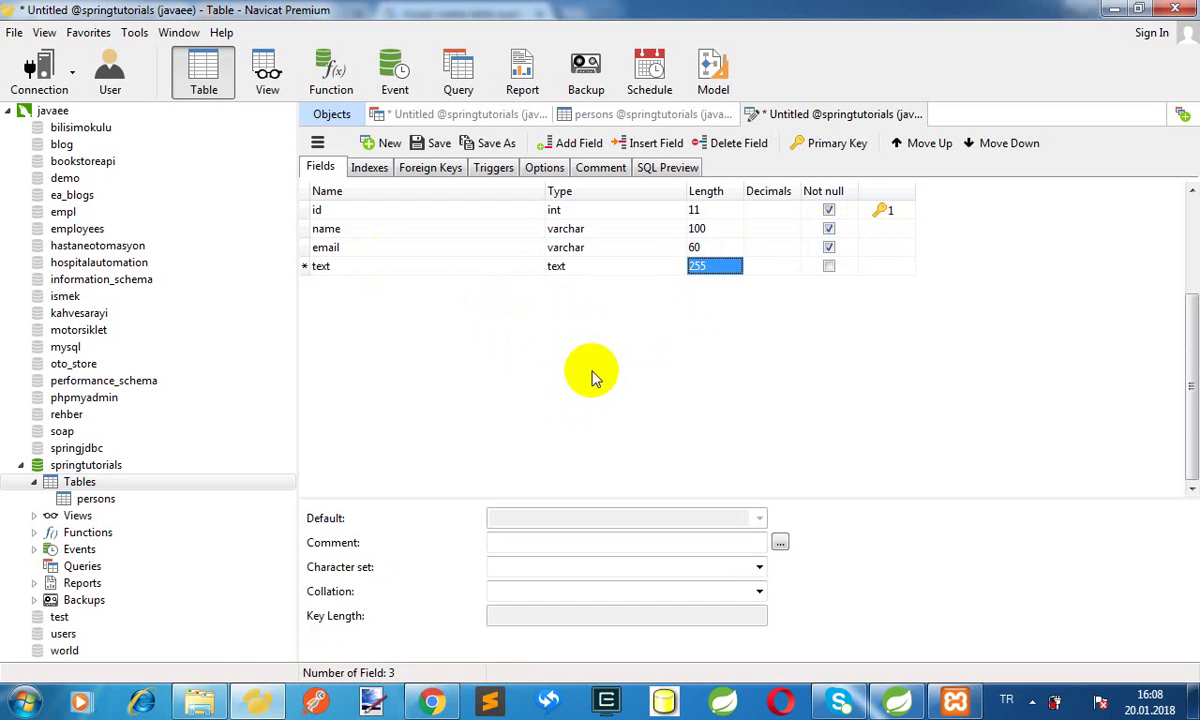
{"action": "key", "text": "Tab"}
{"action": "key", "text": "Tab"}
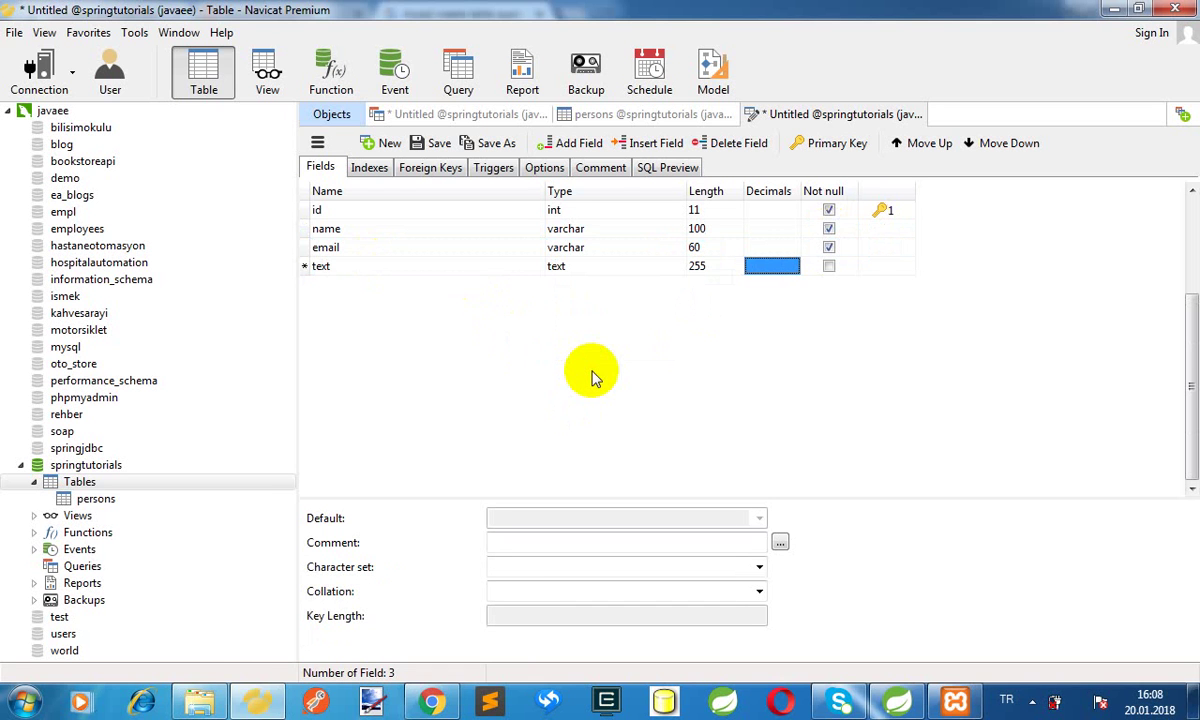
{"action": "left_click", "coordinate": [828, 268]}
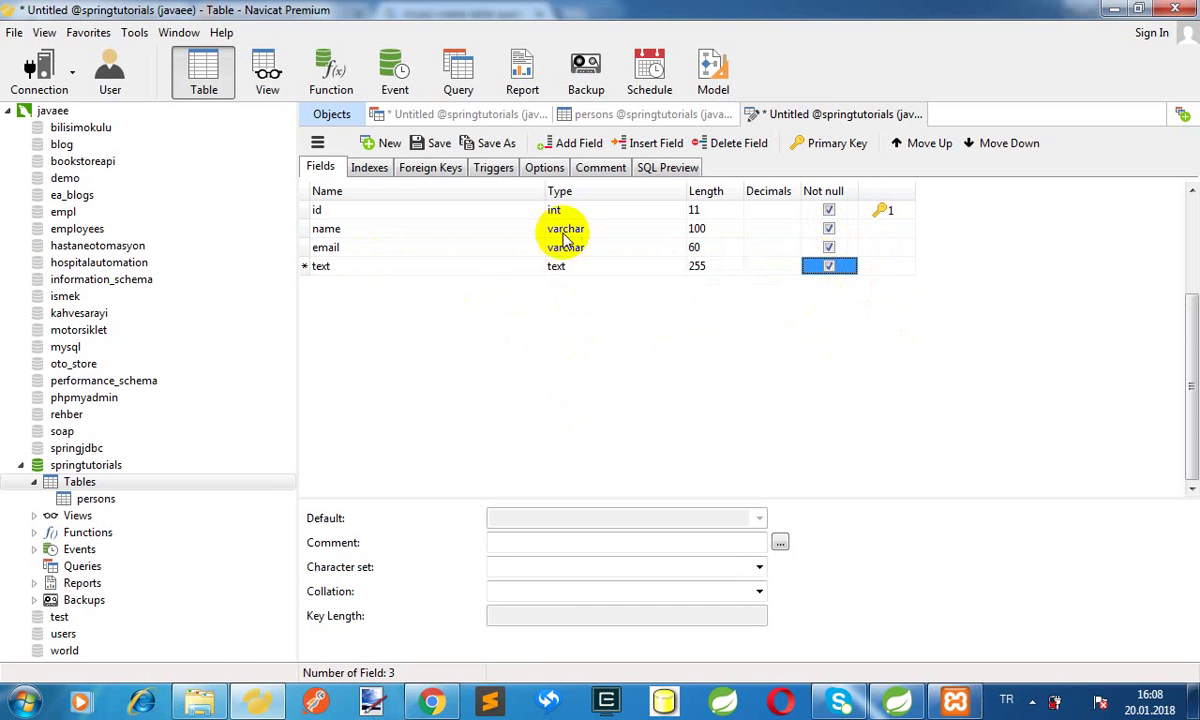
Save the new table design under the name 'offers' and select it in the springtutorials list
{"action": "left_click", "coordinate": [437, 146]}
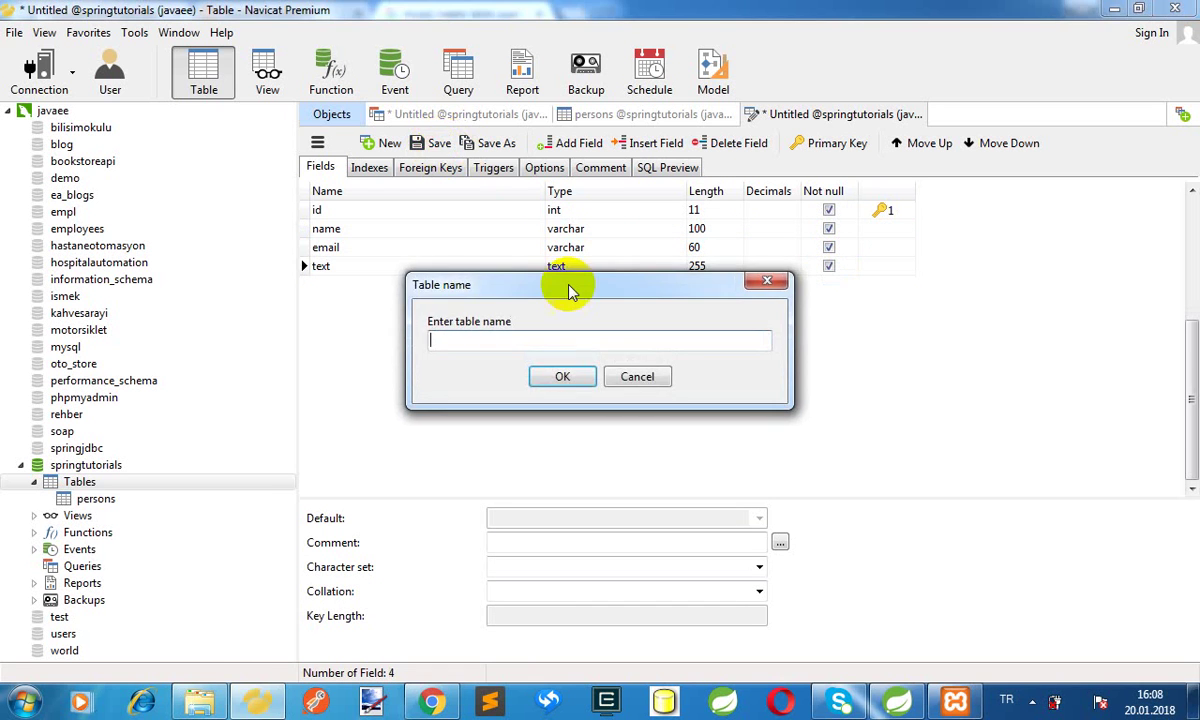
{"action": "left_click_drag", "start_coordinate": [571, 287], "coordinate": [571, 305]}
{"action": "type", "text": "offr"}
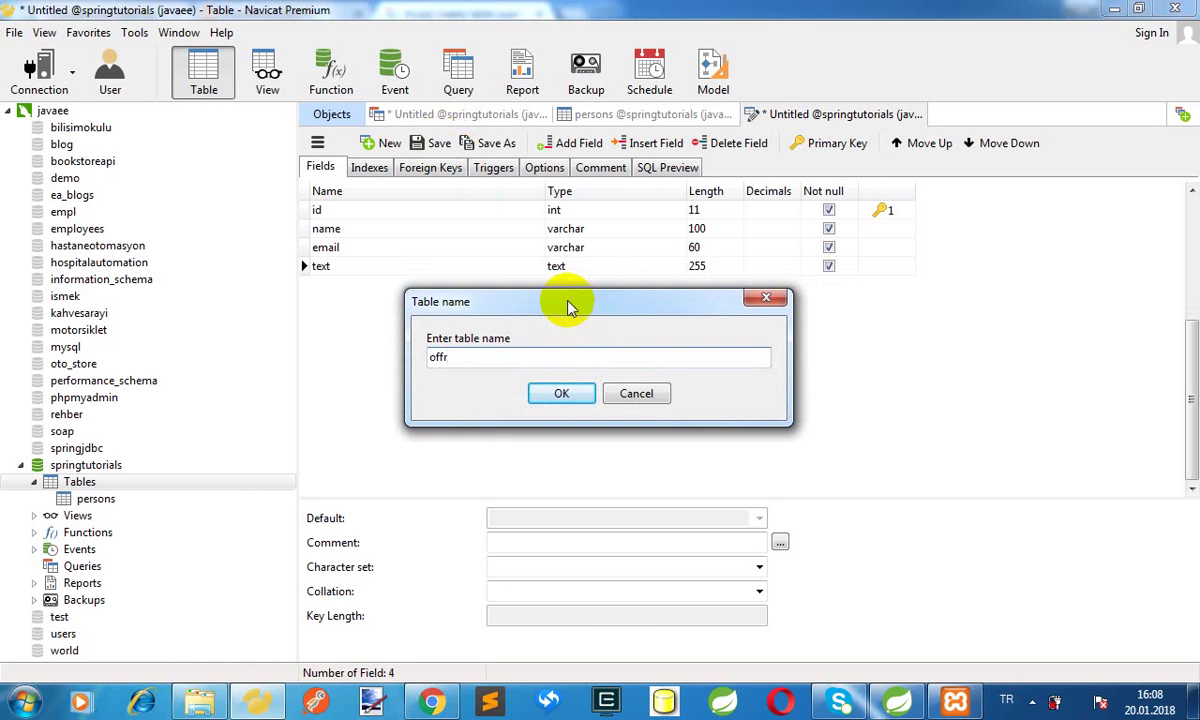
{"action": "key", "text": "BackSpace"}
{"action": "type", "text": "ers"}
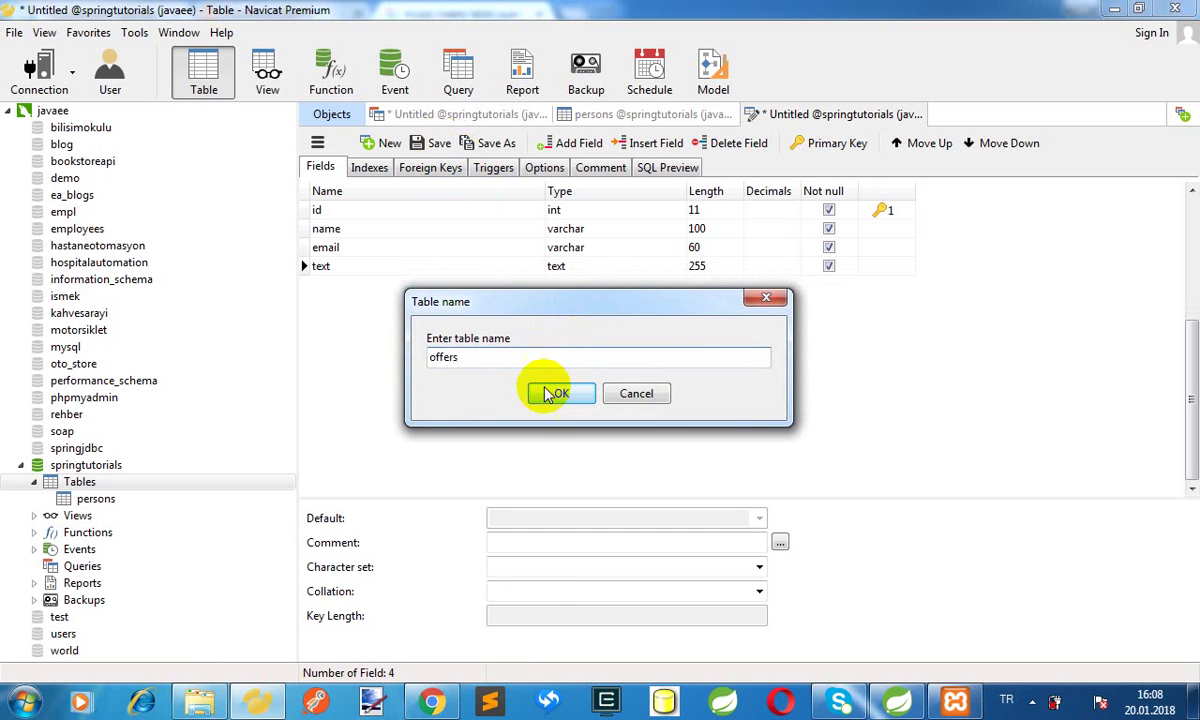
{"action": "left_click", "coordinate": [553, 394]}
{"action": "left_click", "coordinate": [96, 500]}
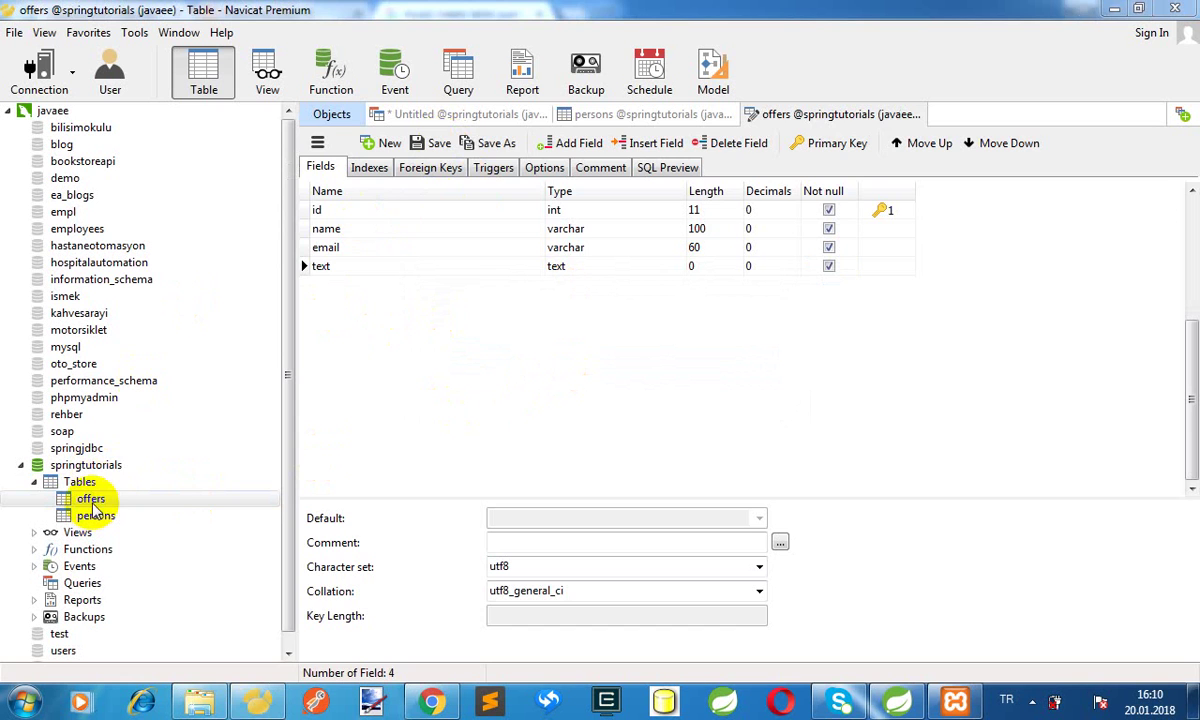
Open the offers data grid and enter the first row's name and e-mail, widening the email column
{"action": "double_click", "coordinate": [91, 499]}
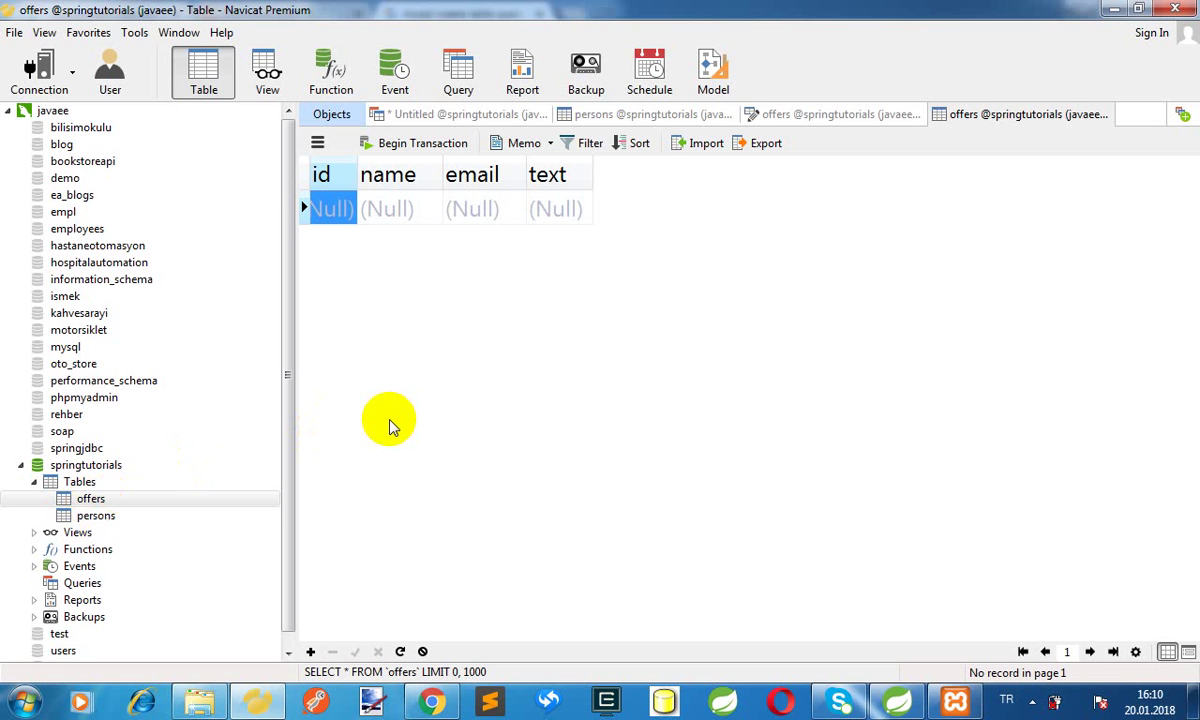
{"action": "key", "text": "Tab"}
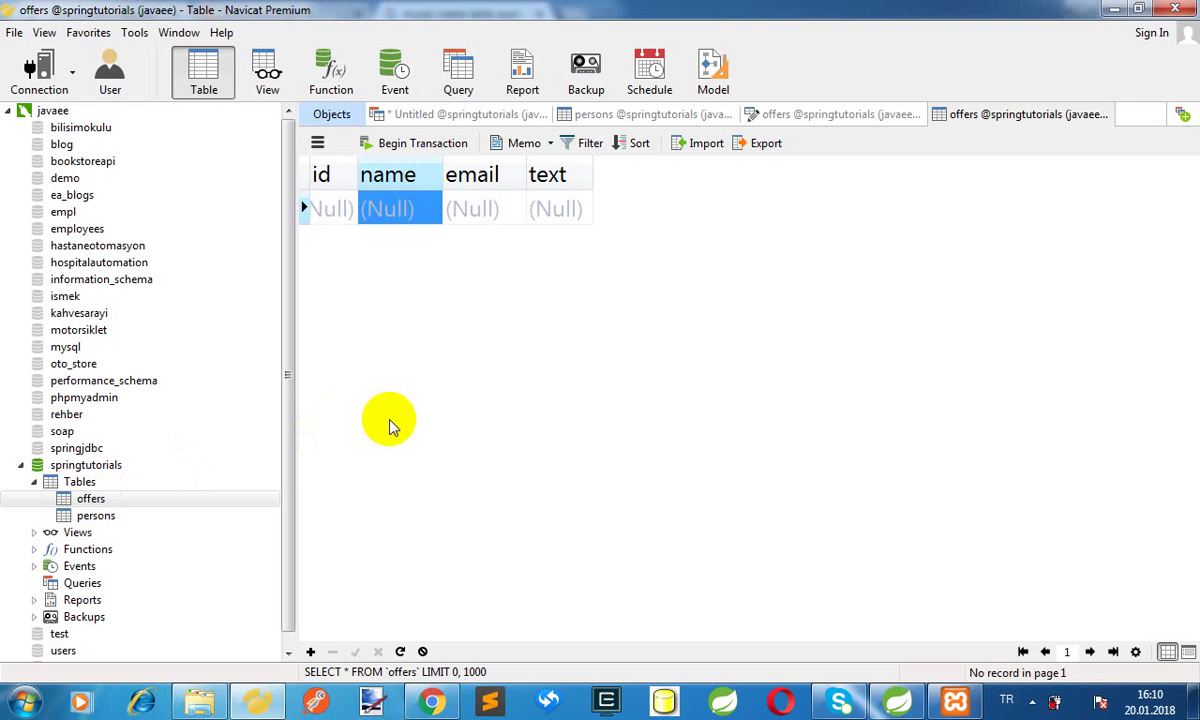
{"action": "type", "text": "Faik"}
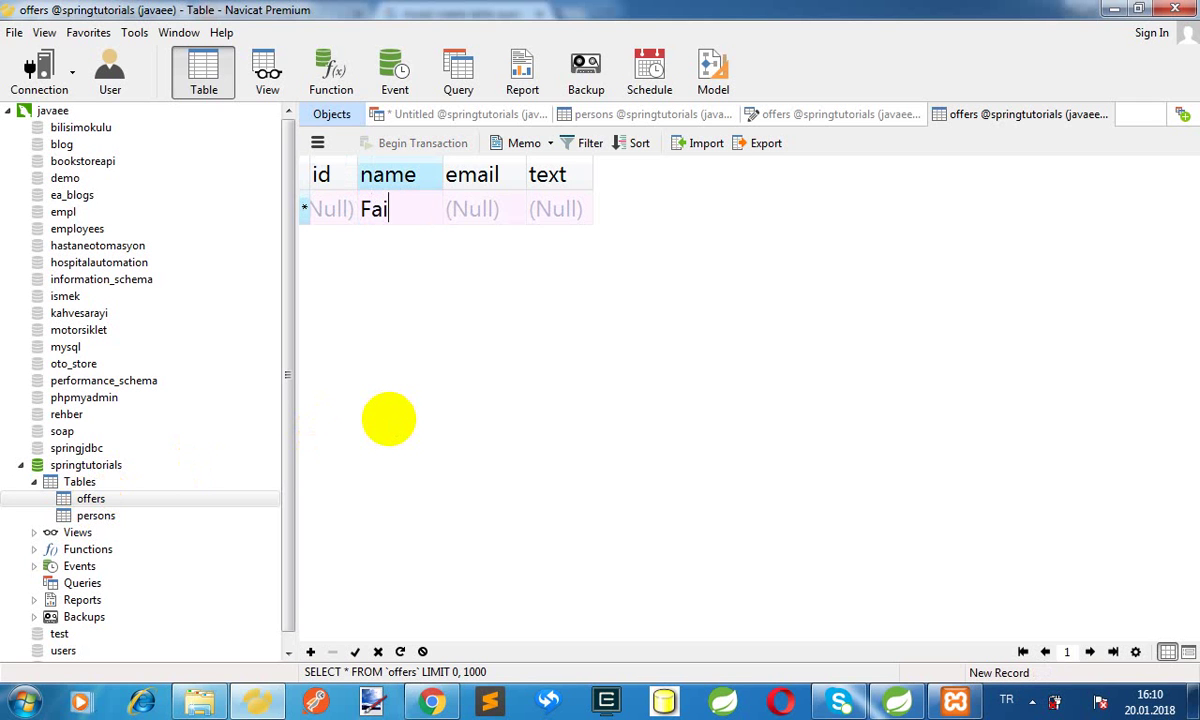
{"action": "key", "text": "Tab"}
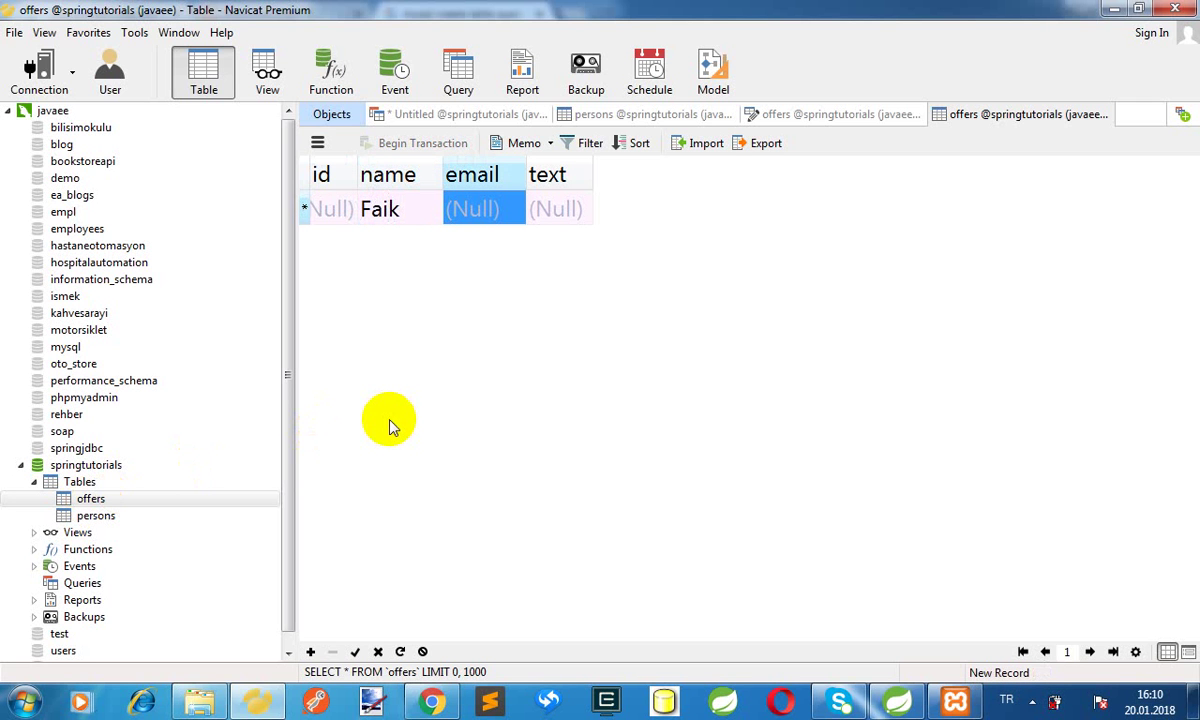
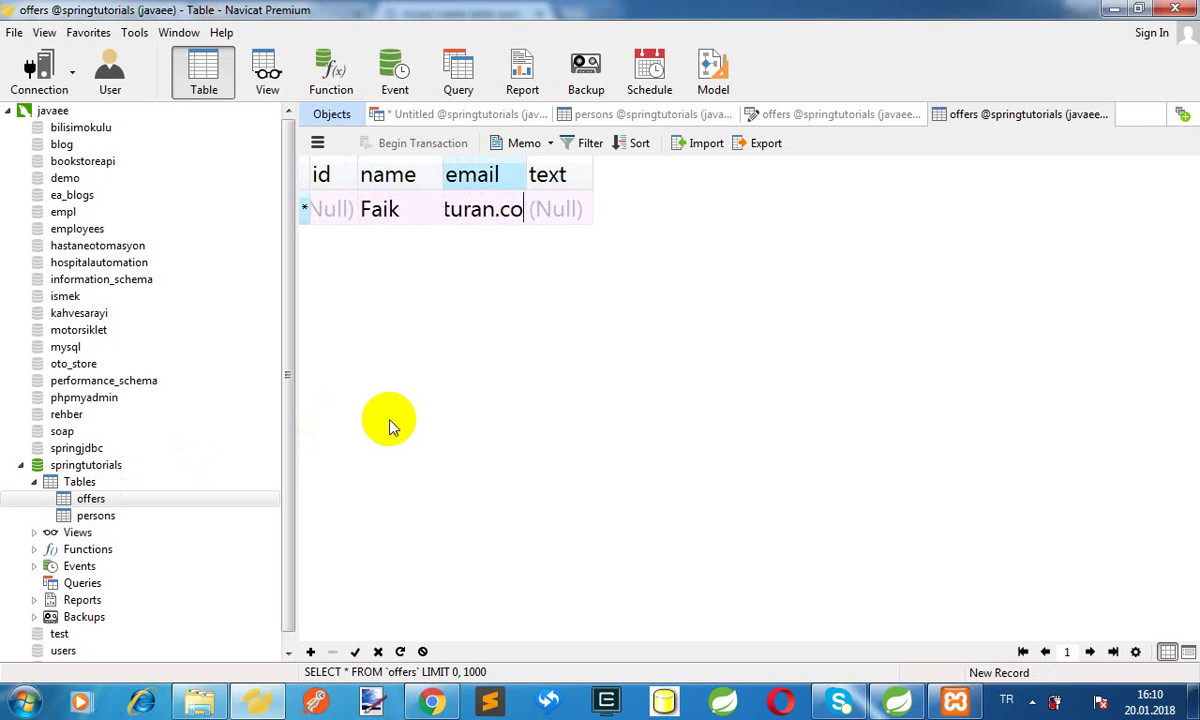
{"action": "left_click_drag", "start_coordinate": [524, 174], "coordinate": [712, 155]}
Widen the text column and give the first offer the text 'I will write Java for you'
{"action": "left_click", "coordinate": [723, 206]}
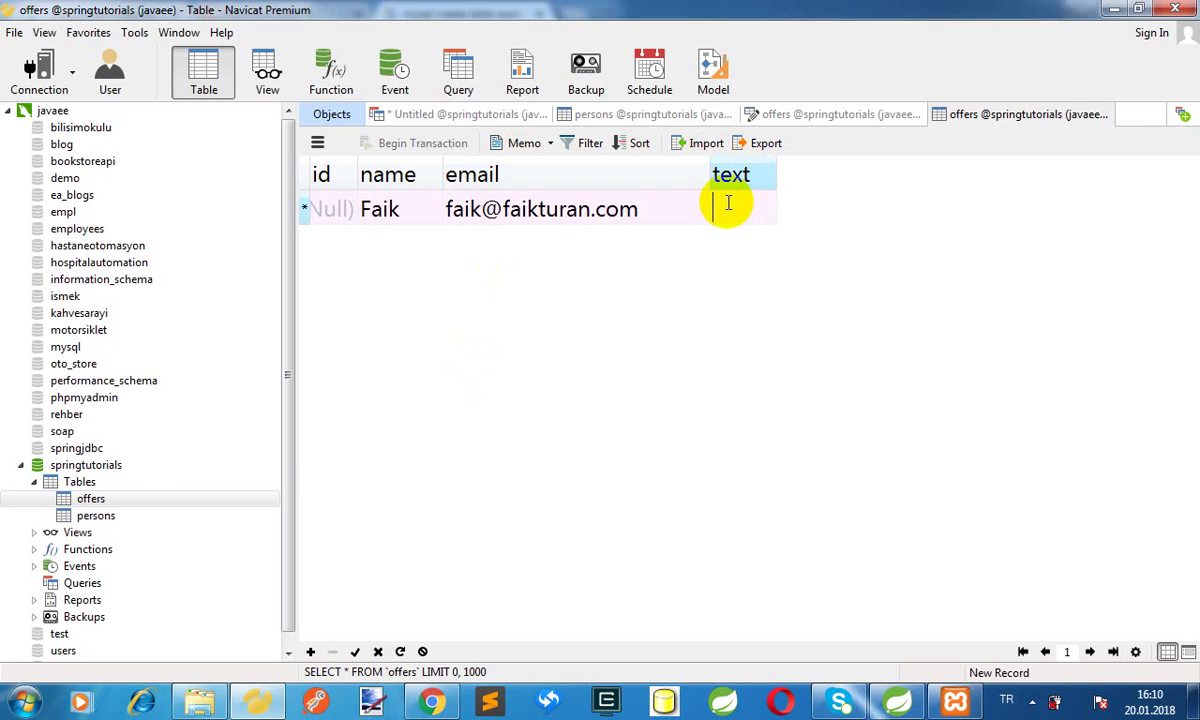
{"action": "left_click", "coordinate": [777, 177]}
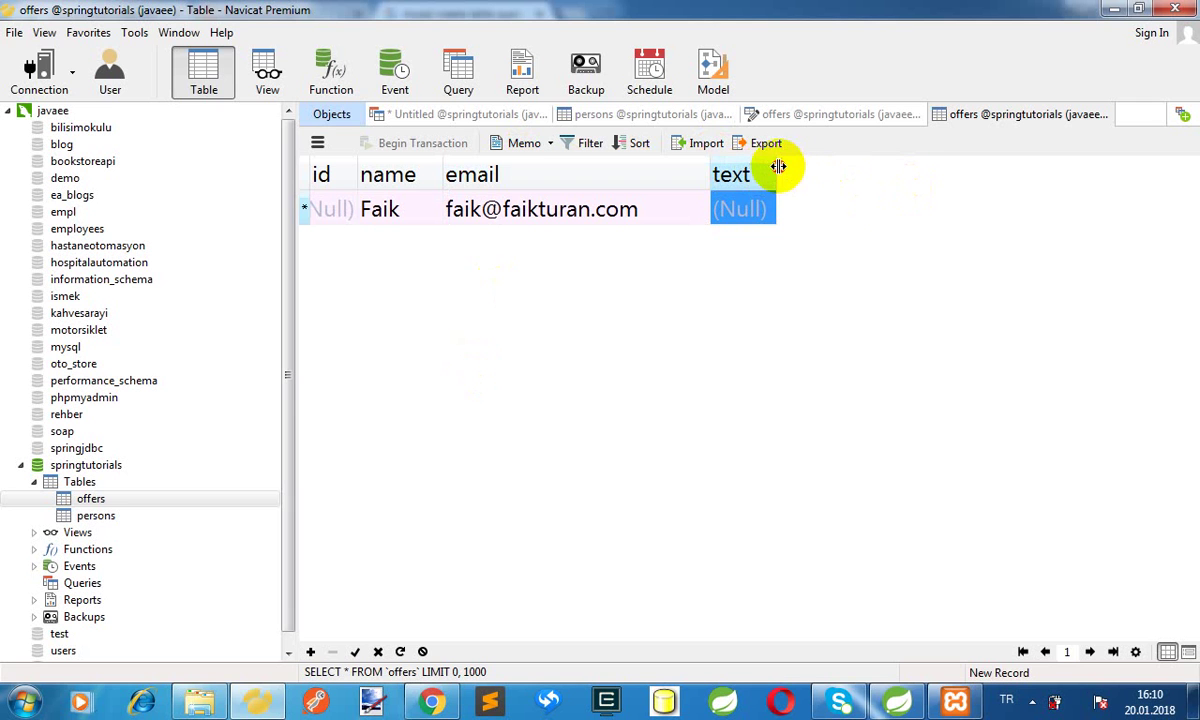
{"action": "left_click_drag", "start_coordinate": [780, 163], "coordinate": [983, 168]}
{"action": "left_click", "coordinate": [847, 206]}
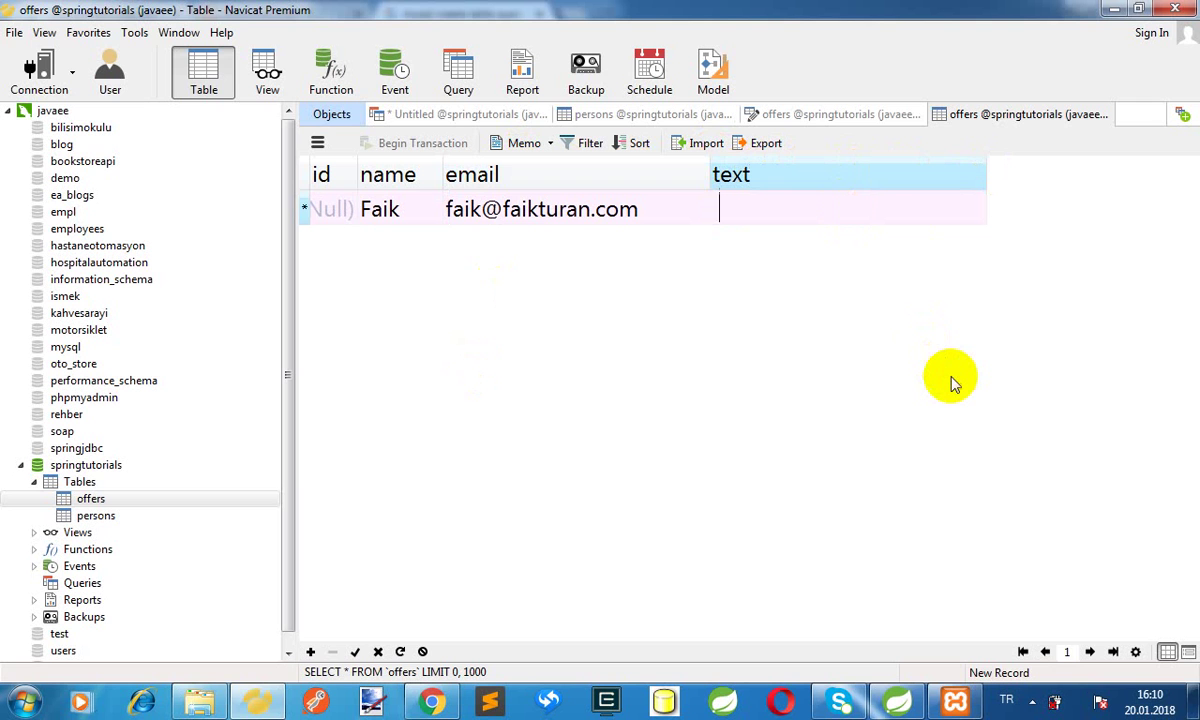
{"action": "type", "text": "will write"}
{"action": "left_click", "coordinate": [724, 210]}
{"action": "type", "text": "I"}
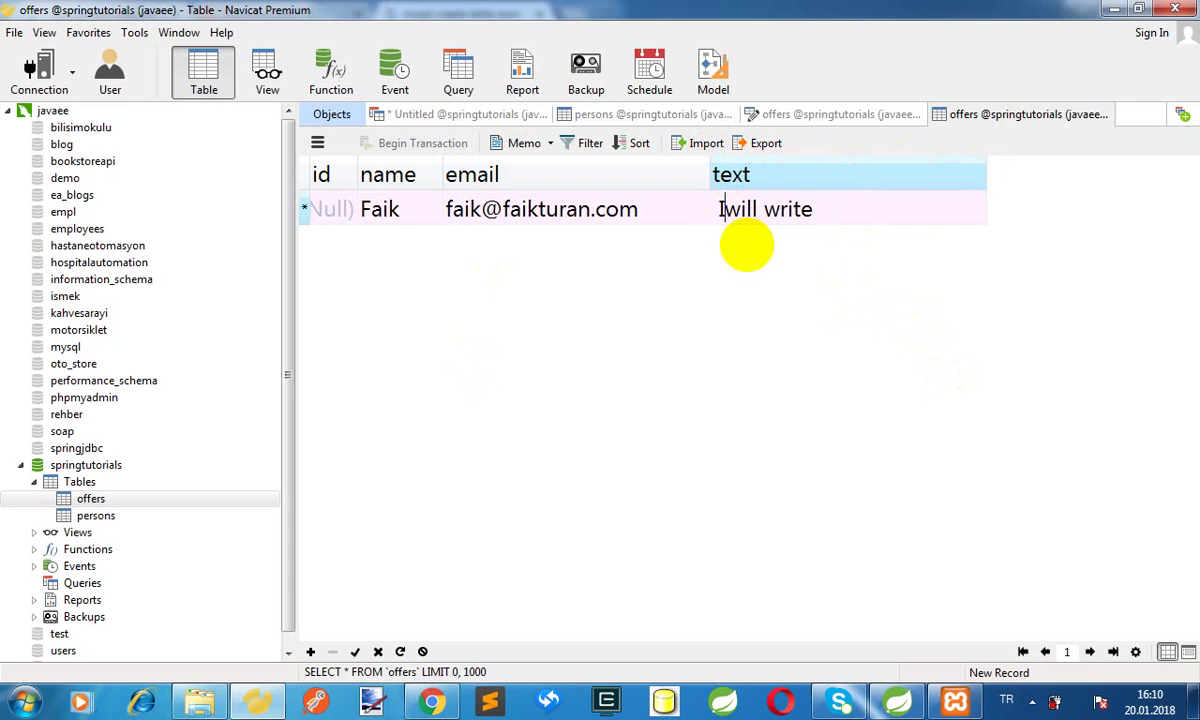
{"action": "left_click", "coordinate": [853, 208]}
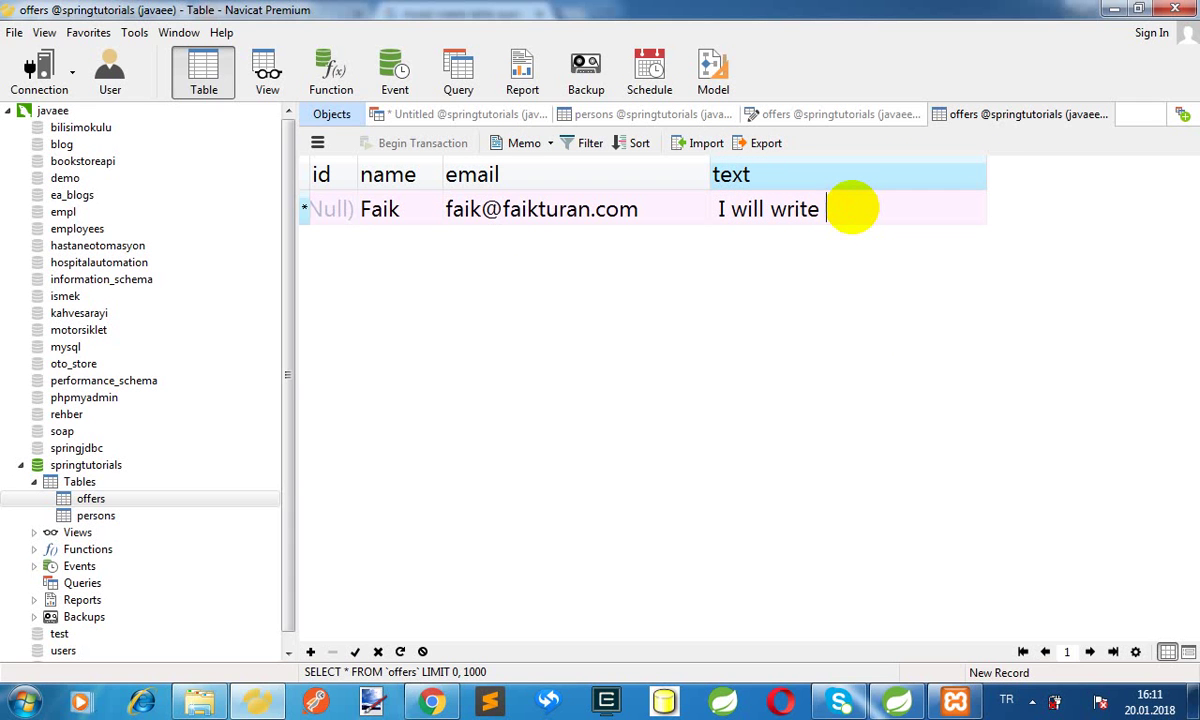
{"action": "type", "text": "Java for you"}
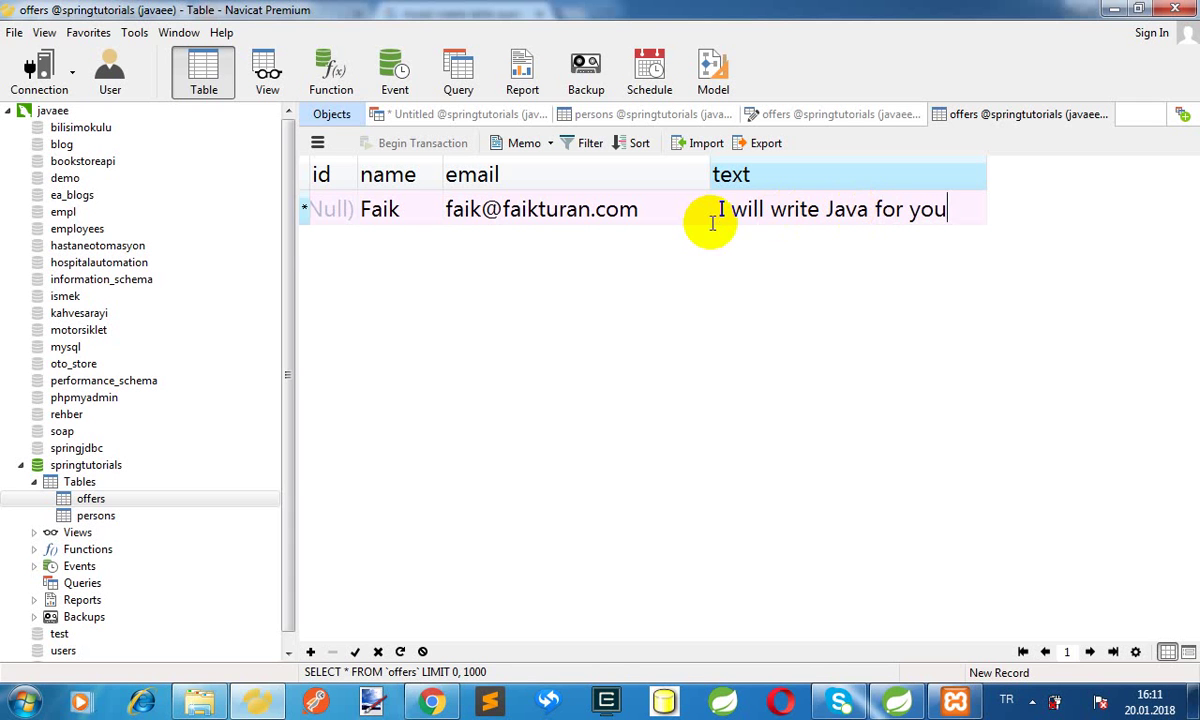
{"action": "key", "text": "Tab"}
{"action": "key", "text": "Tab"}
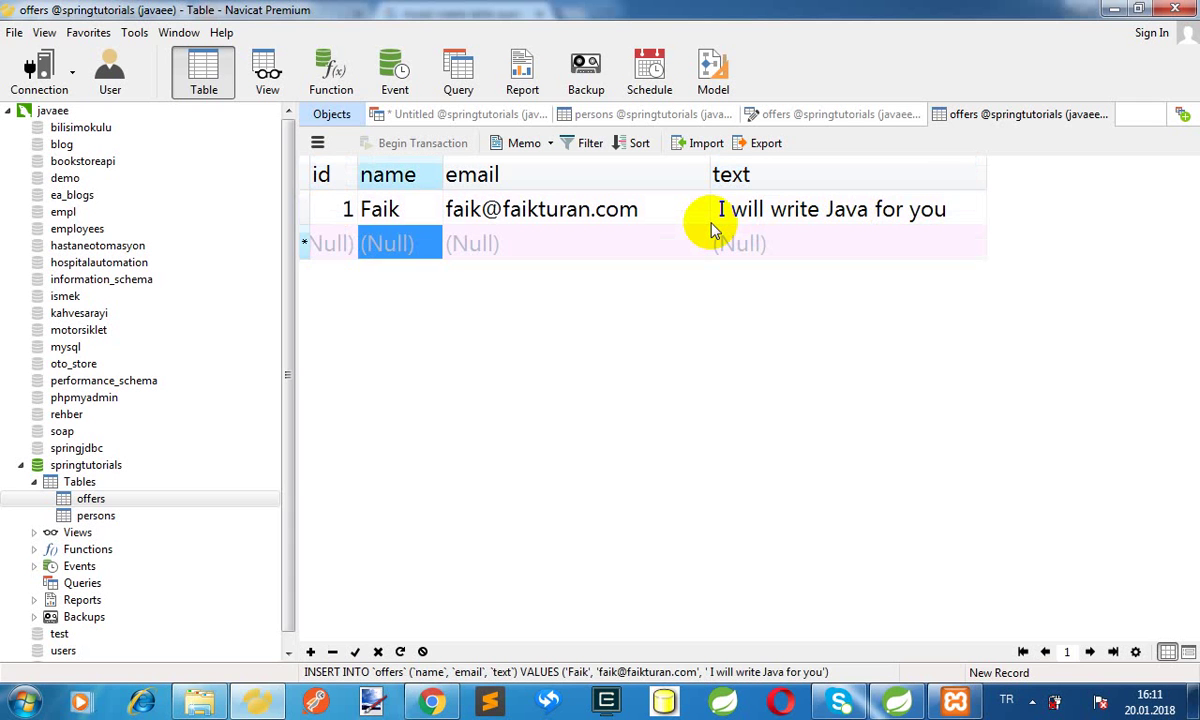
Enter a second row's name and e-mail, then close the offers data tab
{"action": "type", "text": "Ahmet"}
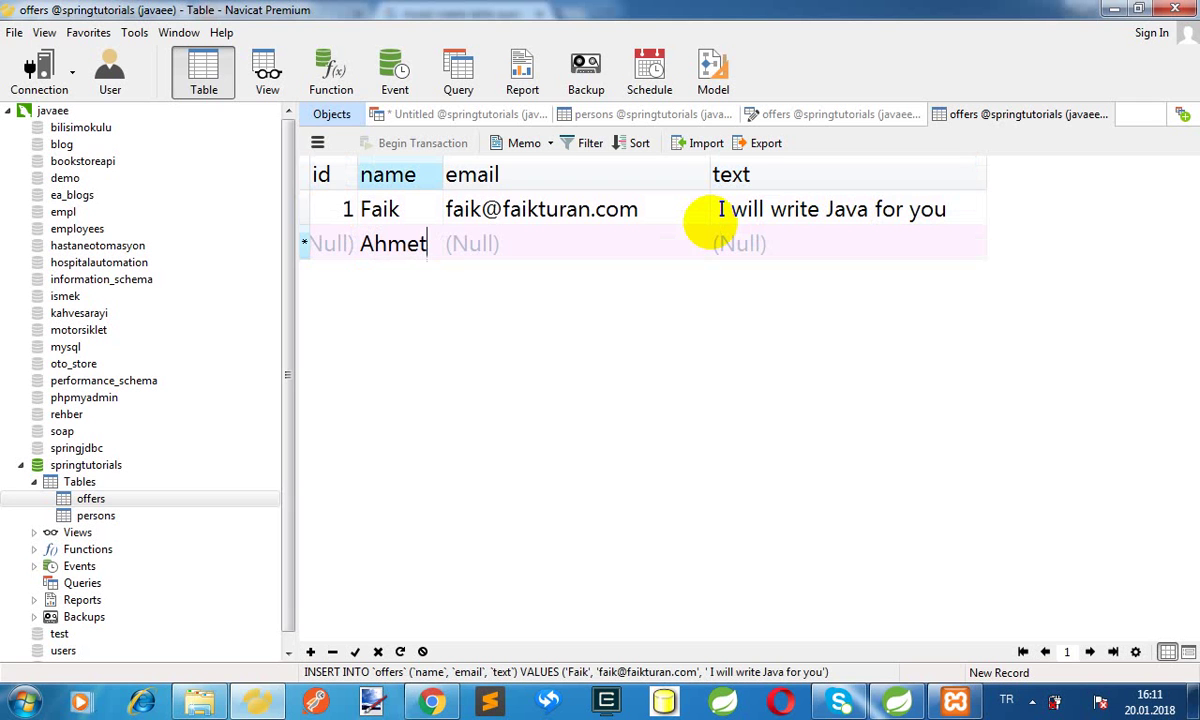
{"action": "key", "text": "Tab"}
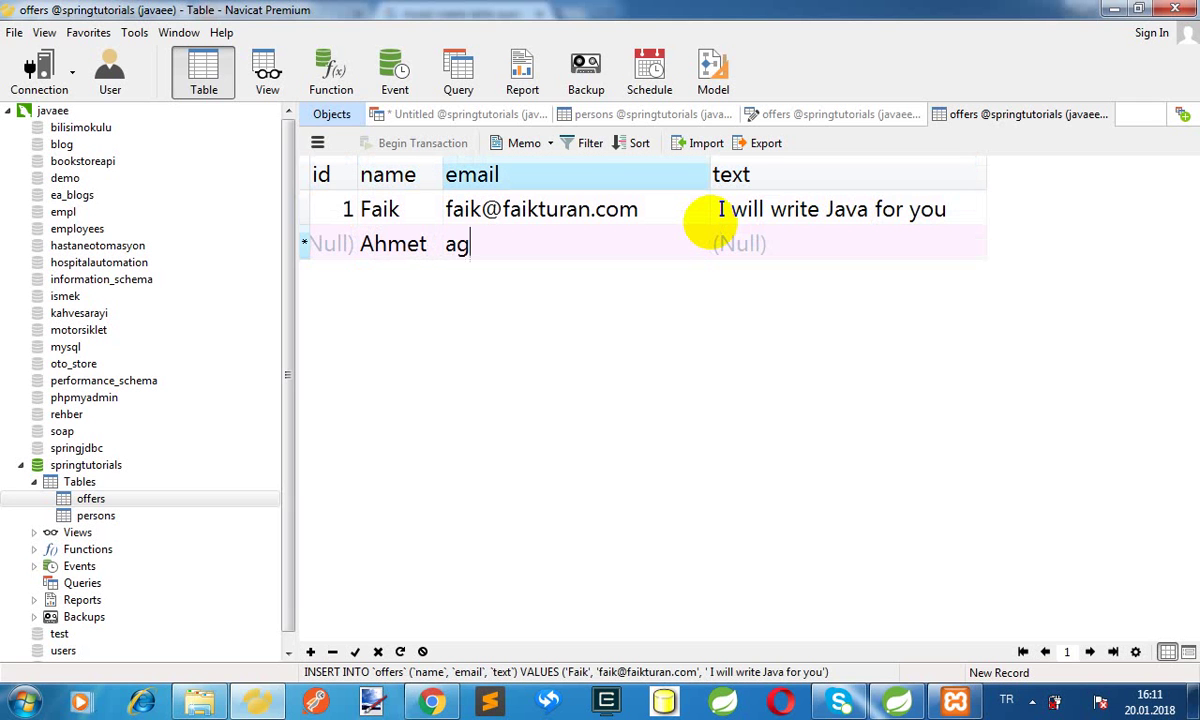
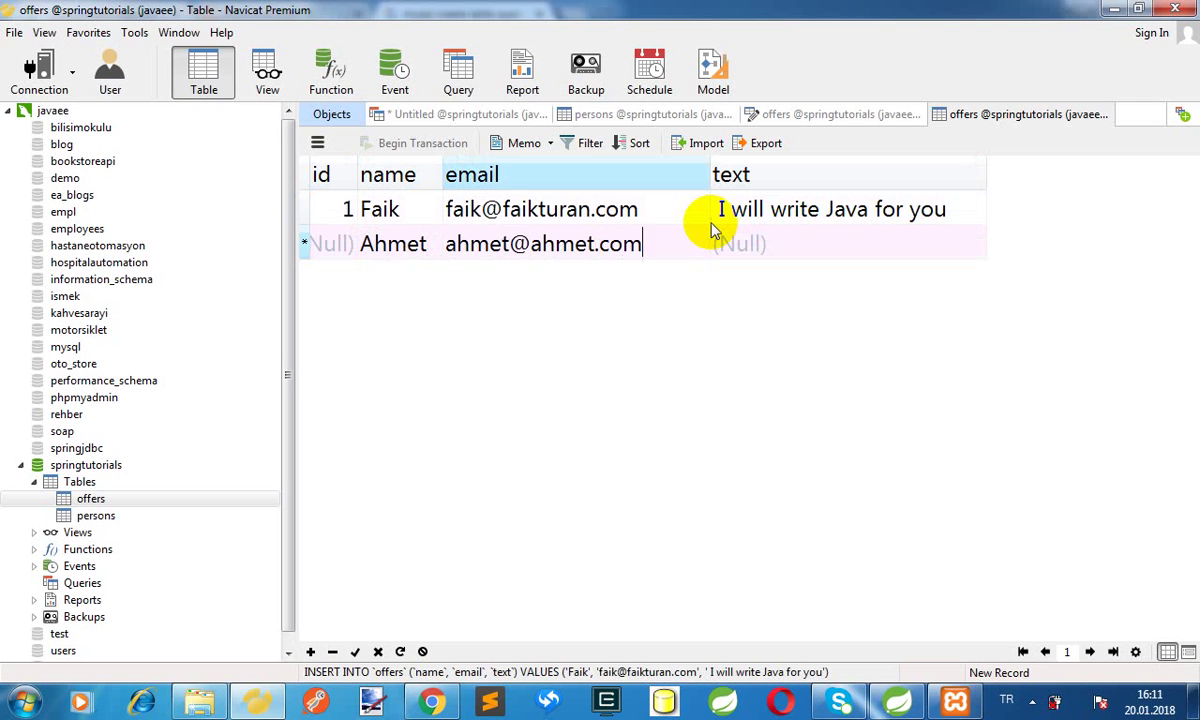
{"action": "key", "text": "Tab"}
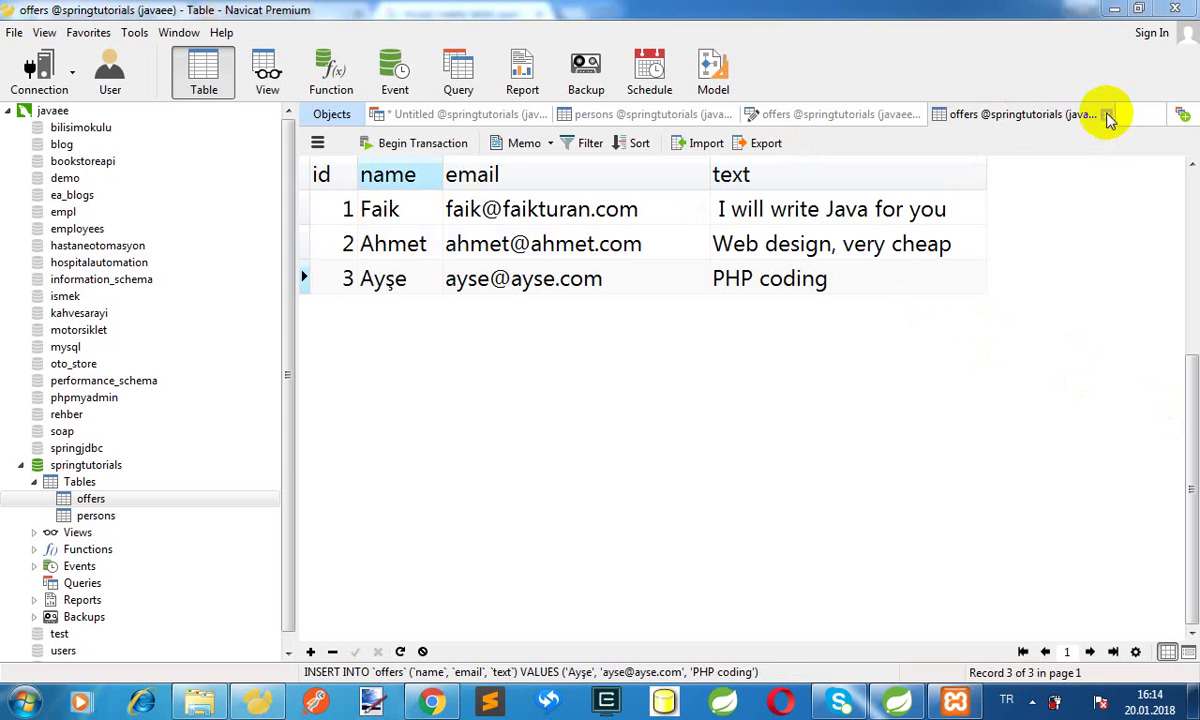
{"action": "left_click", "coordinate": [1106, 116]}
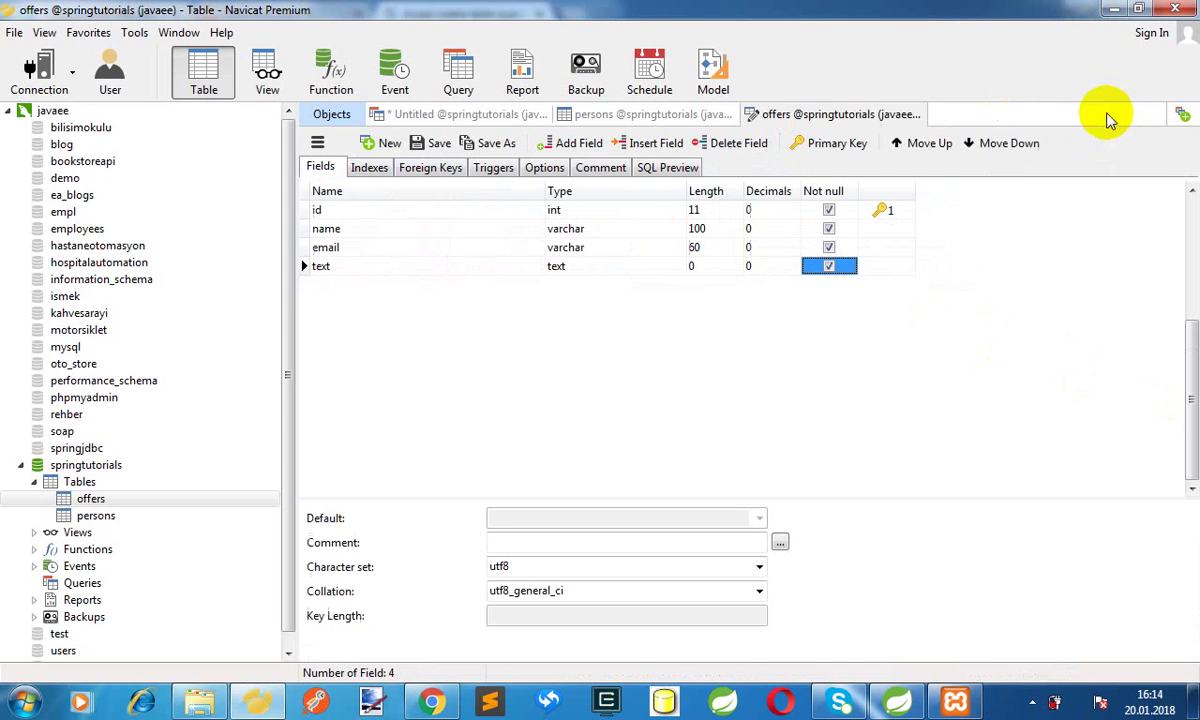
Dump the offers table's structure and data to offers.sql and close the finished report
{"action": "double_click", "coordinate": [90, 499]}
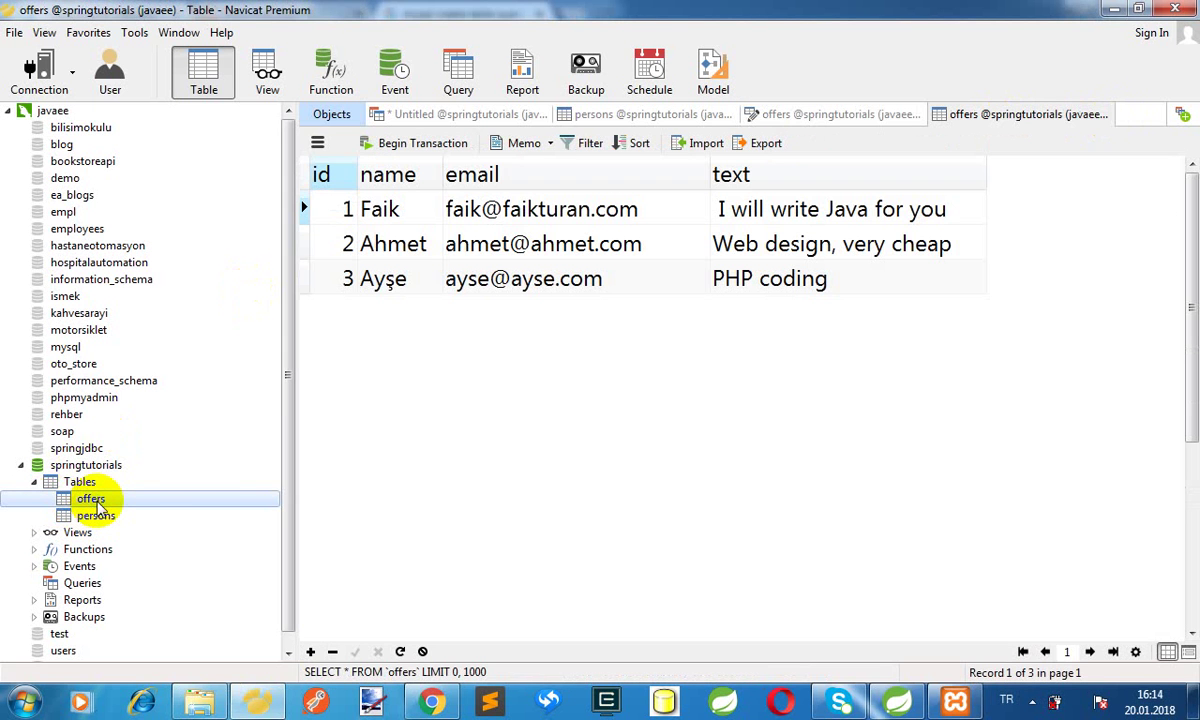
{"action": "right_click", "coordinate": [92, 500]}
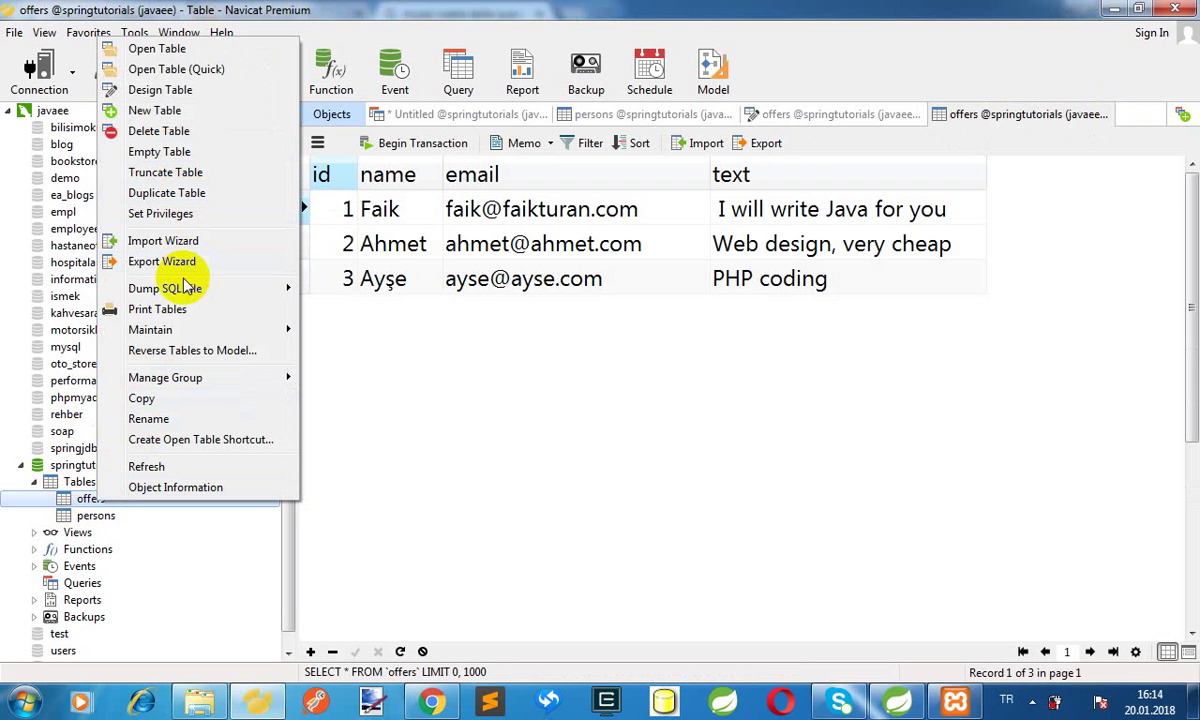
{"action": "mouse_move", "coordinate": [200, 288]}
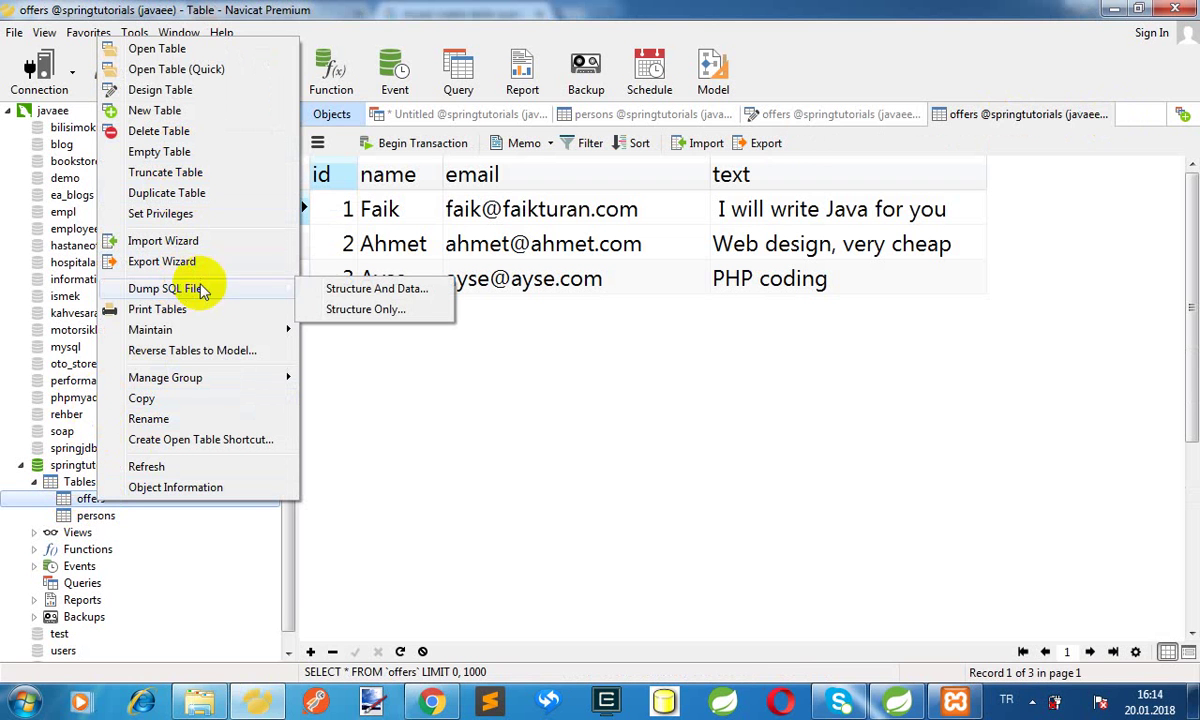
{"action": "left_click", "coordinate": [376, 289]}
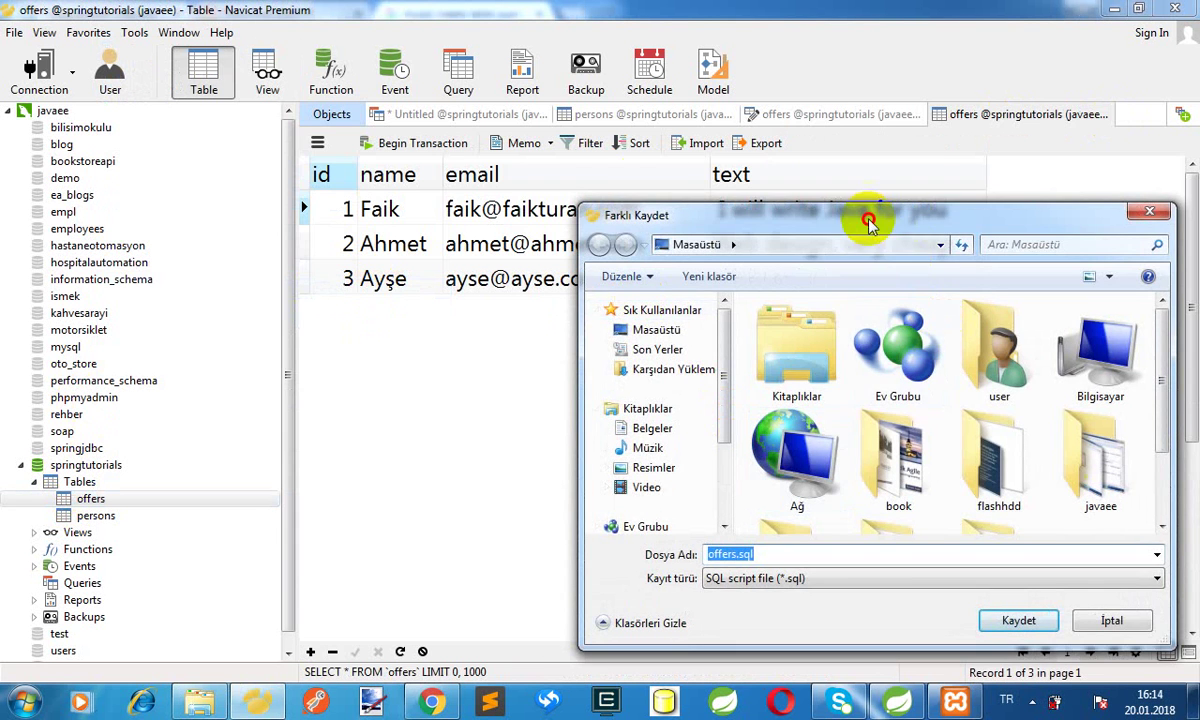
{"action": "left_click_drag", "start_coordinate": [868, 222], "coordinate": [560, 120]}
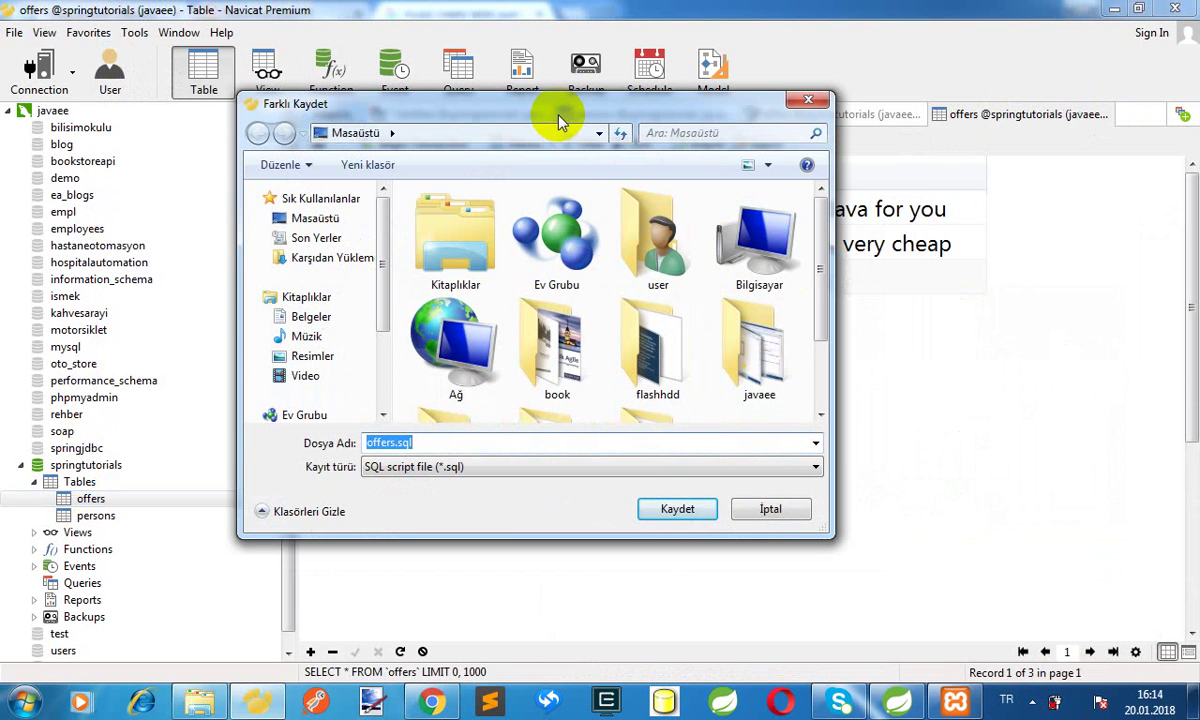
{"action": "left_click", "coordinate": [677, 510]}
{"action": "left_click", "coordinate": [748, 481]}
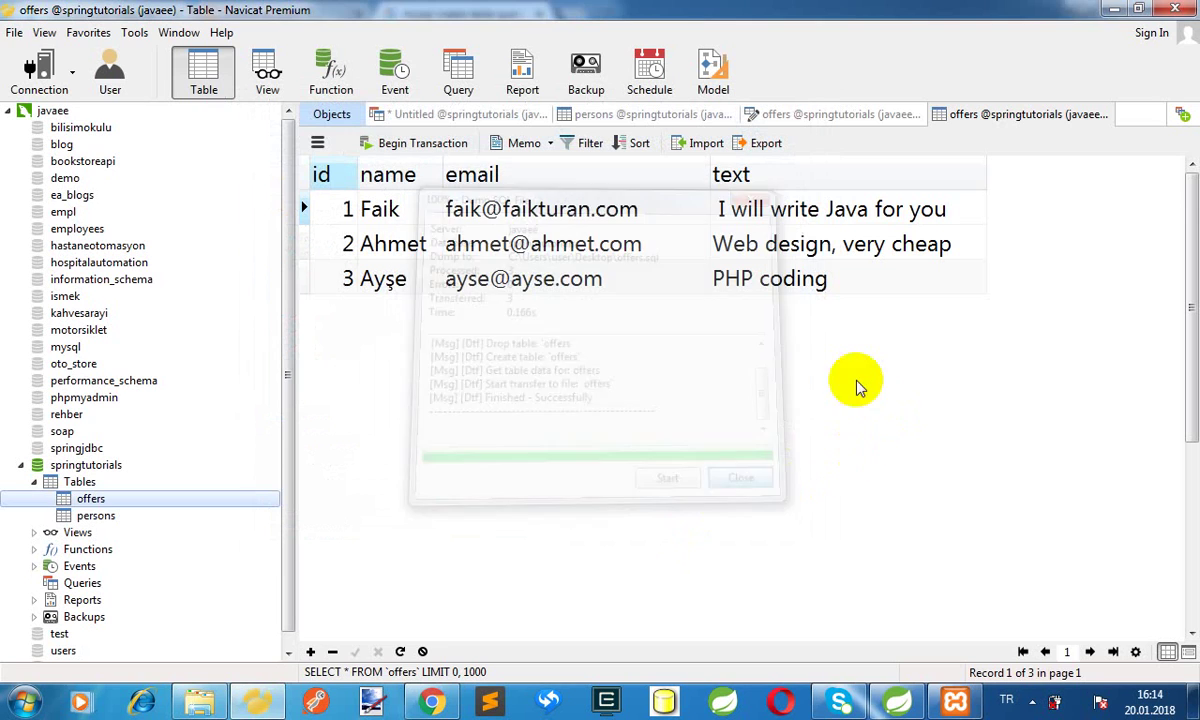
Minimize Navicat, Chrome and Spring Tool Suite to reveal the desktop
{"action": "left_click", "coordinate": [1116, 9]}
{"action": "left_click", "coordinate": [1117, 9]}
{"action": "left_click", "coordinate": [1117, 9]}
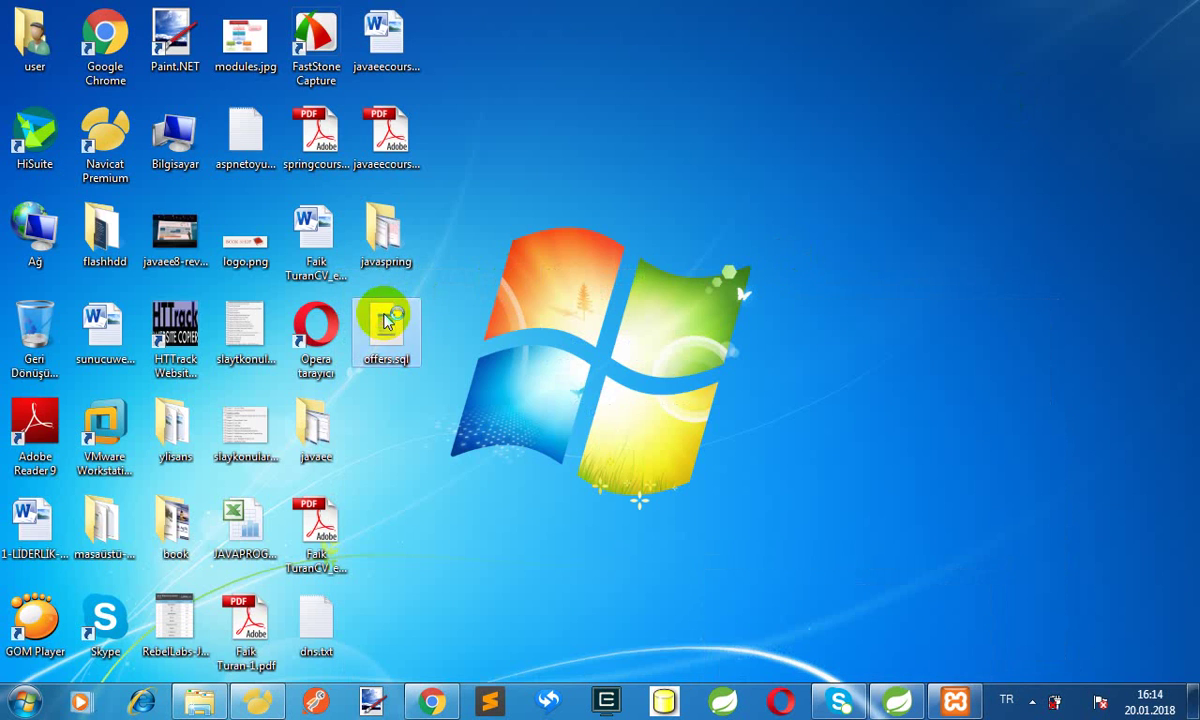
Review offers.sql in WordPad, checking its CREATE TABLE and three INSERT statements, then minimize WordPad
{"action": "double_click", "coordinate": [387, 320]}
{"action": "left_click_drag", "start_coordinate": [1187, 214], "coordinate": [1187, 335]}
{"action": "left_click", "coordinate": [315, 554]}
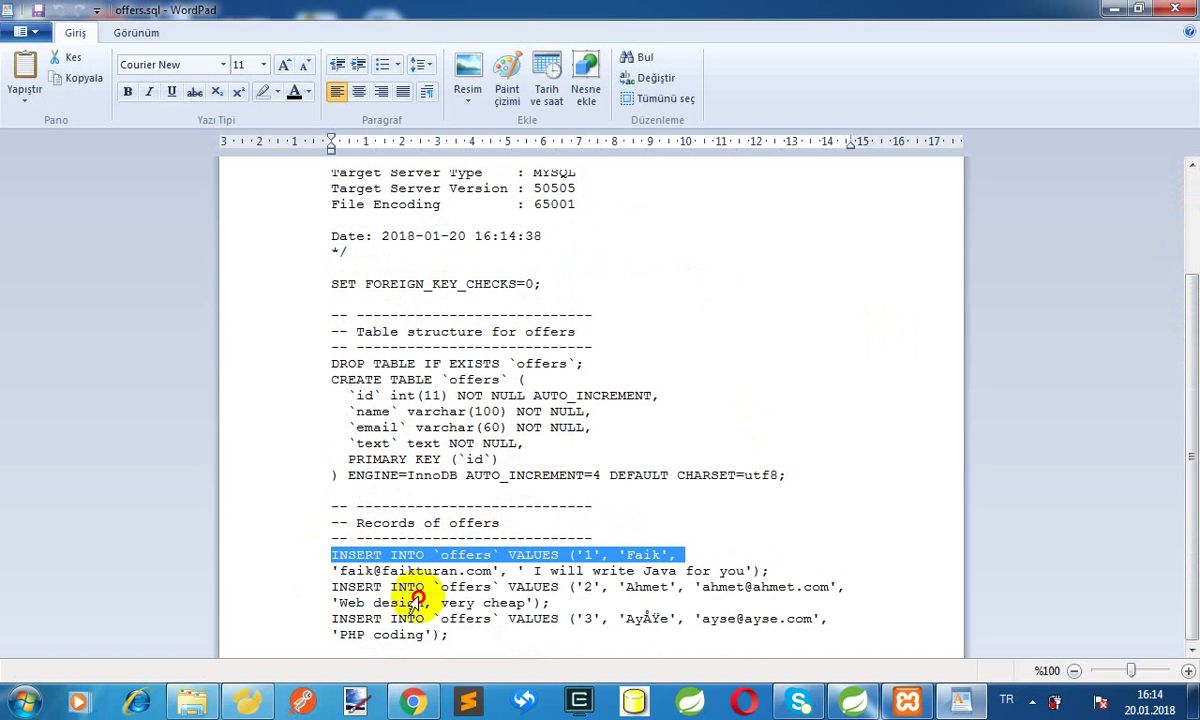
{"action": "left_click_drag", "start_coordinate": [417, 600], "coordinate": [339, 352]}
{"action": "left_click", "coordinate": [482, 632]}
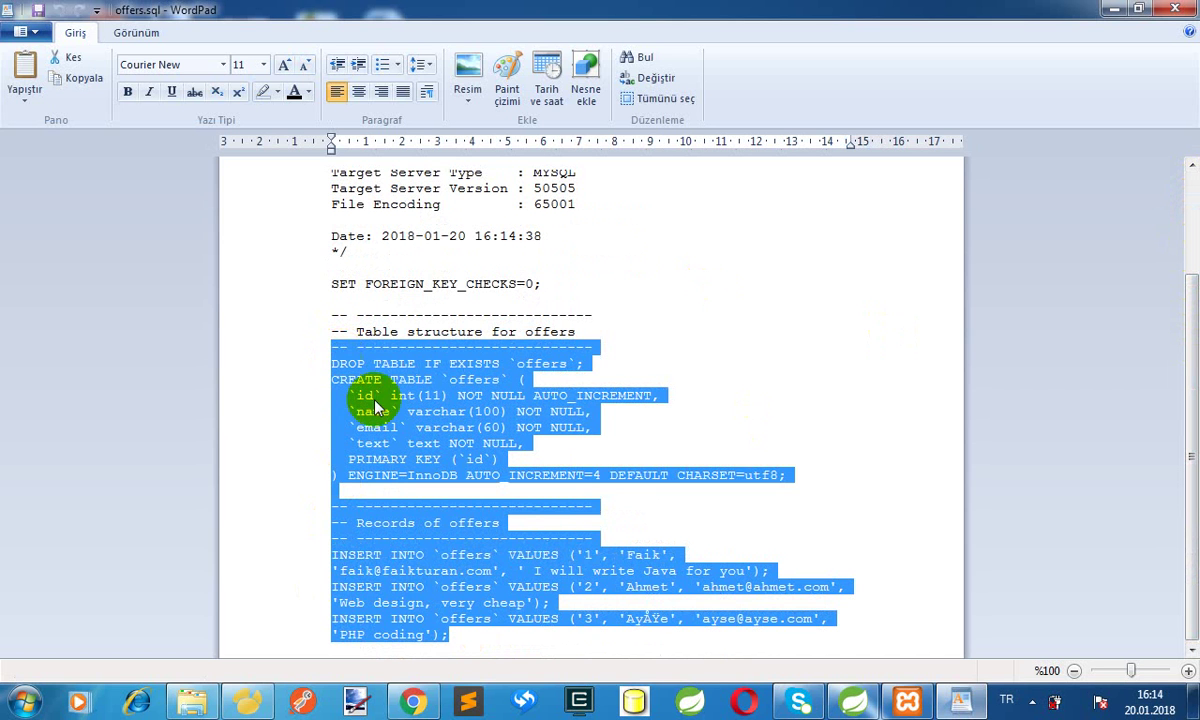
{"action": "left_click", "coordinate": [465, 440]}
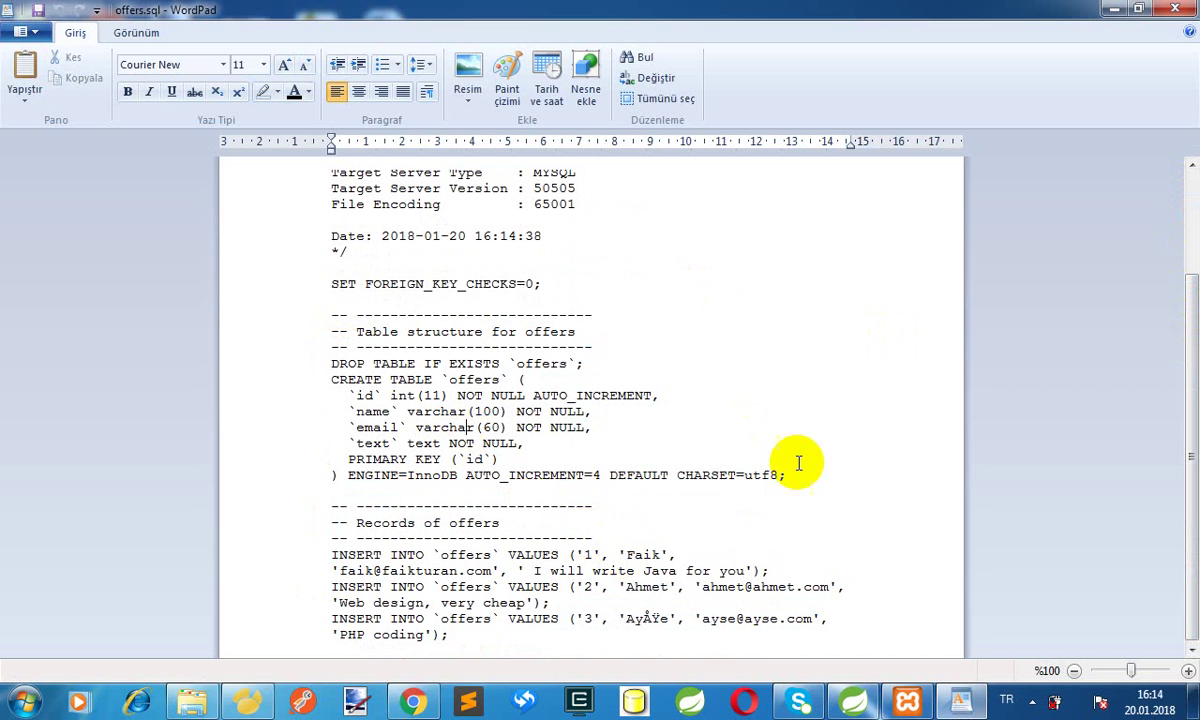
{"action": "left_click", "coordinate": [1122, 9]}
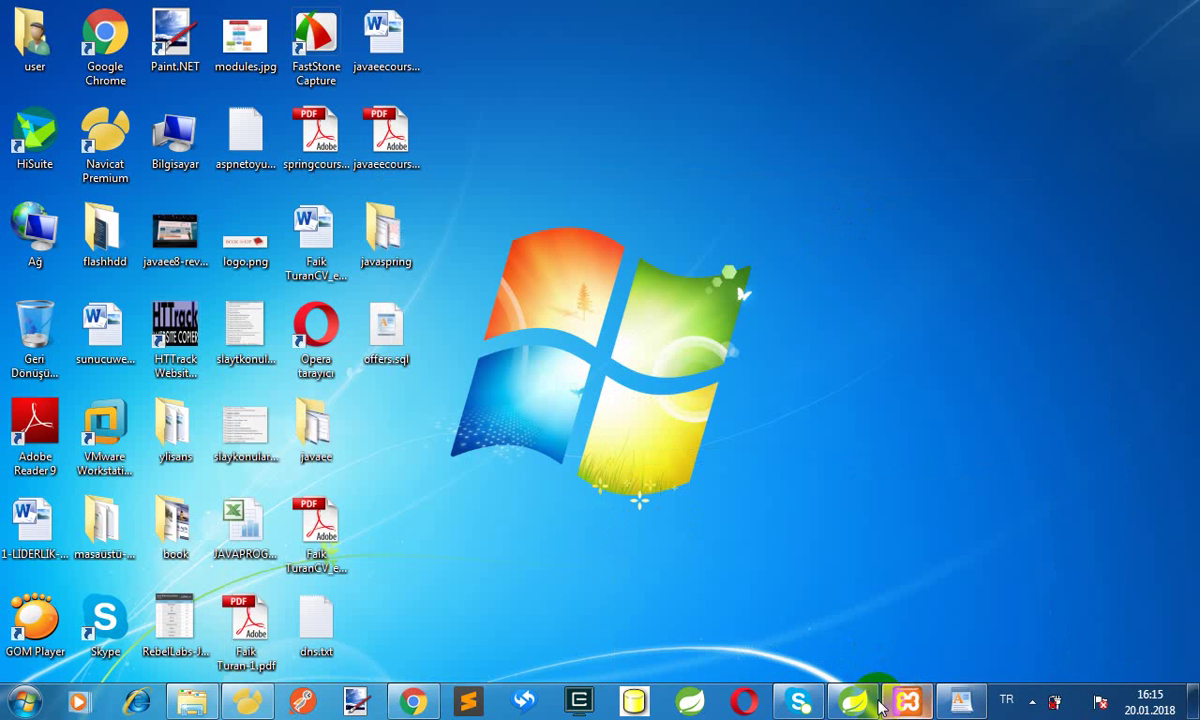
Close the offers data, offers design, persons data and Untitled query tabs, then minimize Navicat
{"action": "left_click", "coordinate": [247, 701]}
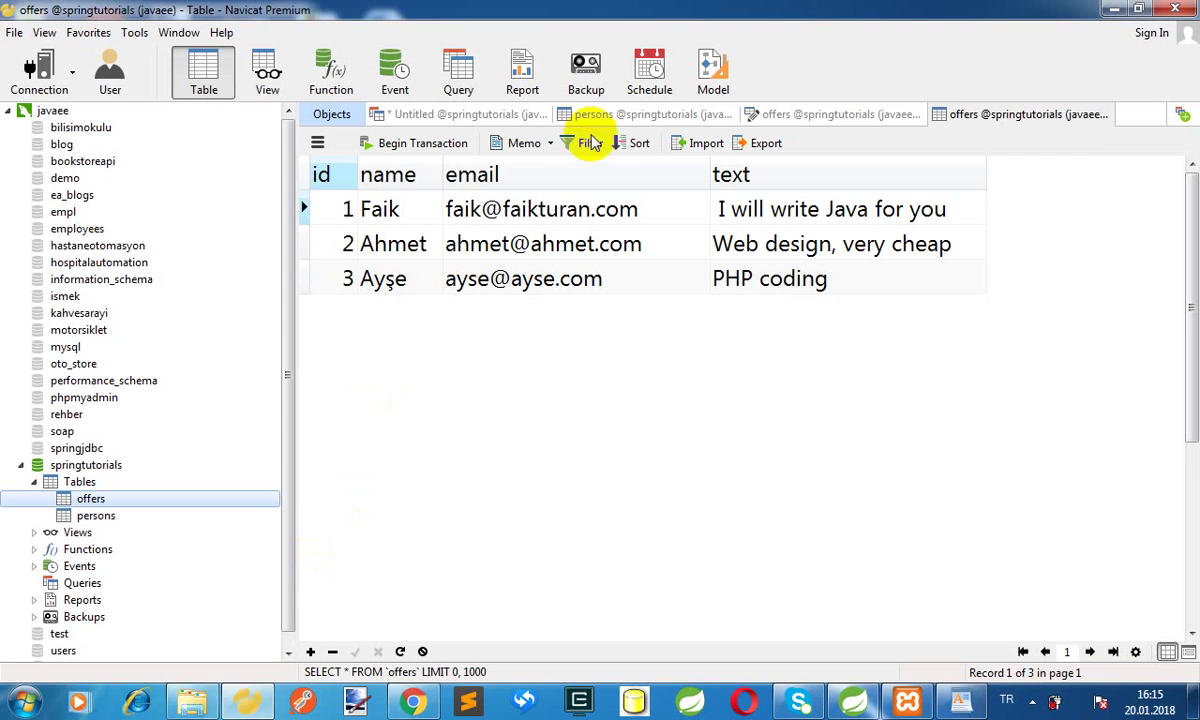
{"action": "left_click", "coordinate": [1045, 114]}
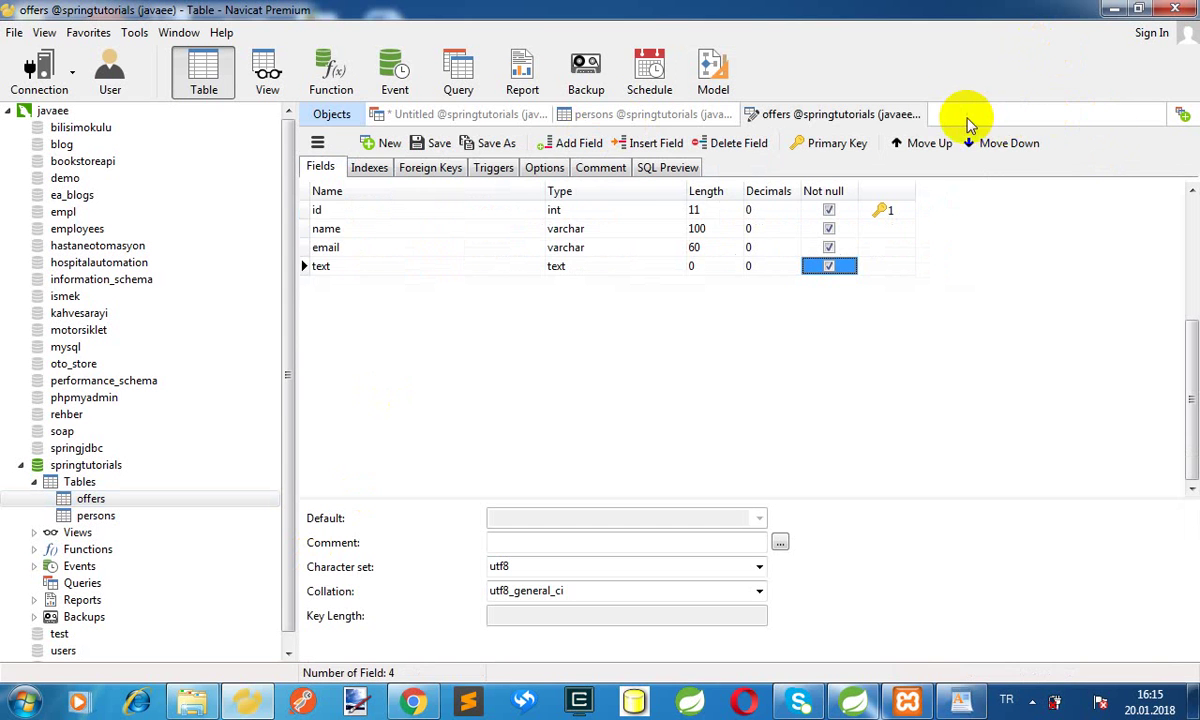
{"action": "left_click", "coordinate": [918, 116]}
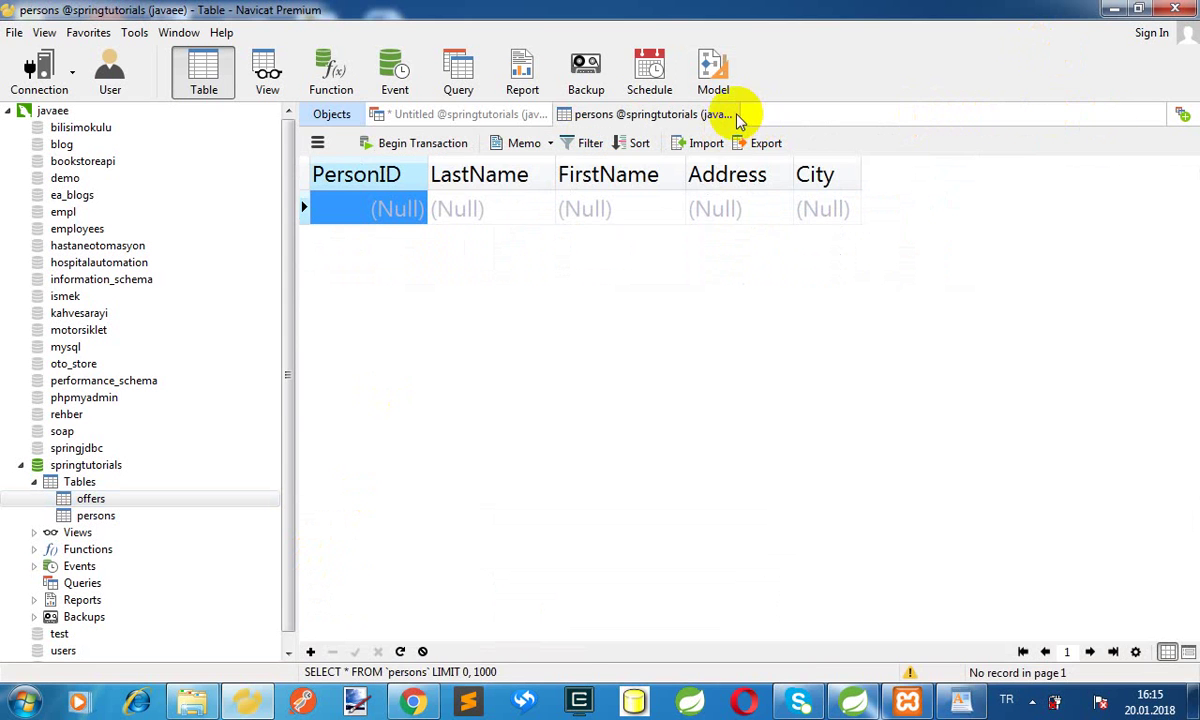
{"action": "left_click", "coordinate": [737, 116]}
{"action": "left_click", "coordinate": [544, 116]}
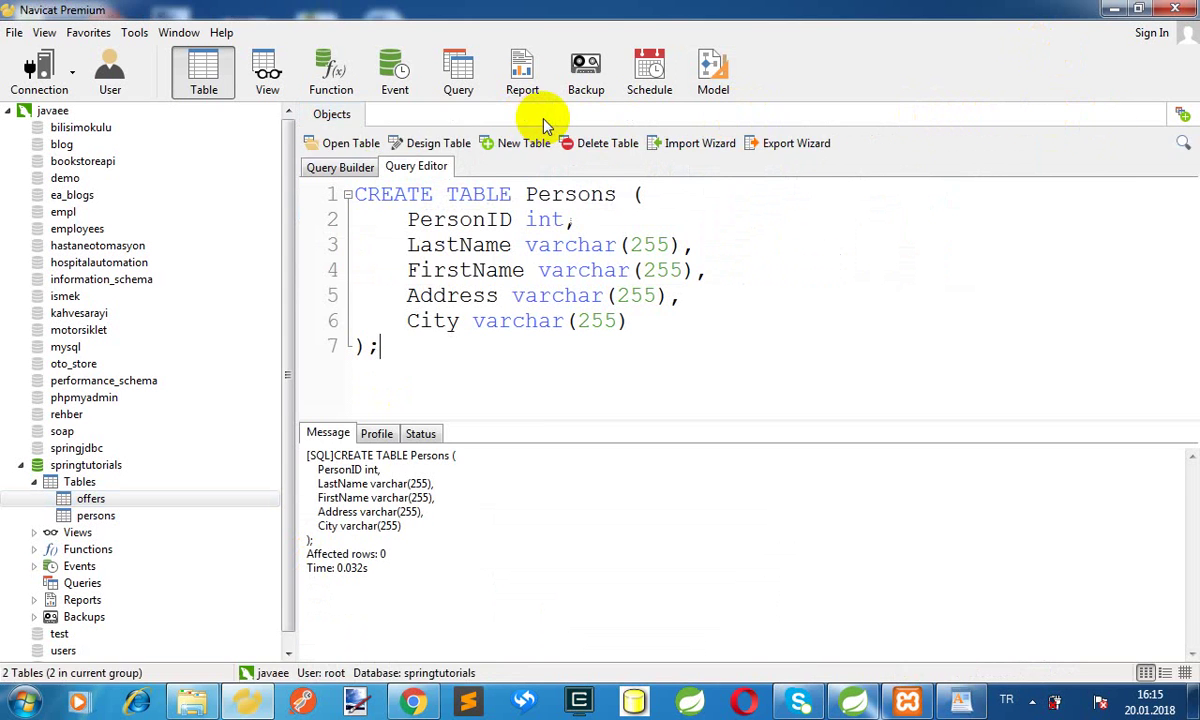
{"action": "left_click", "coordinate": [1117, 12]}
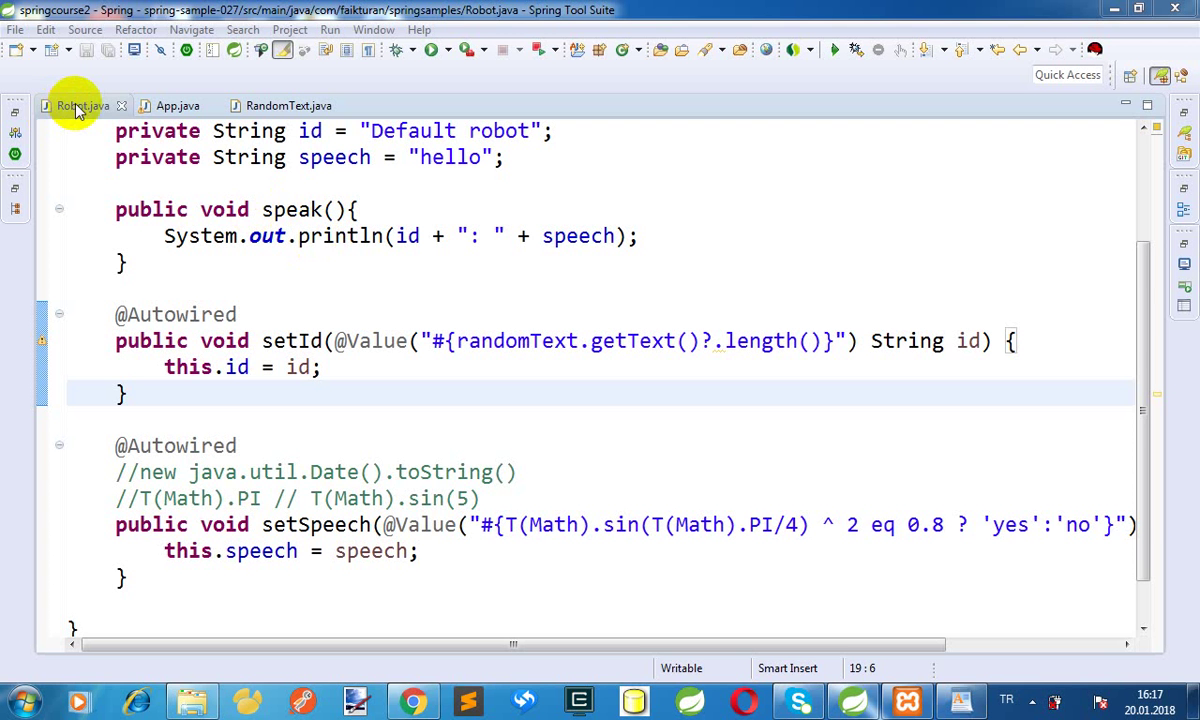
Close all open editors and tidy Package Explorer with spring-sample-027 collapsed and Servers hidden
{"action": "right_click", "coordinate": [72, 101]}
{"action": "left_click", "coordinate": [118, 186]}
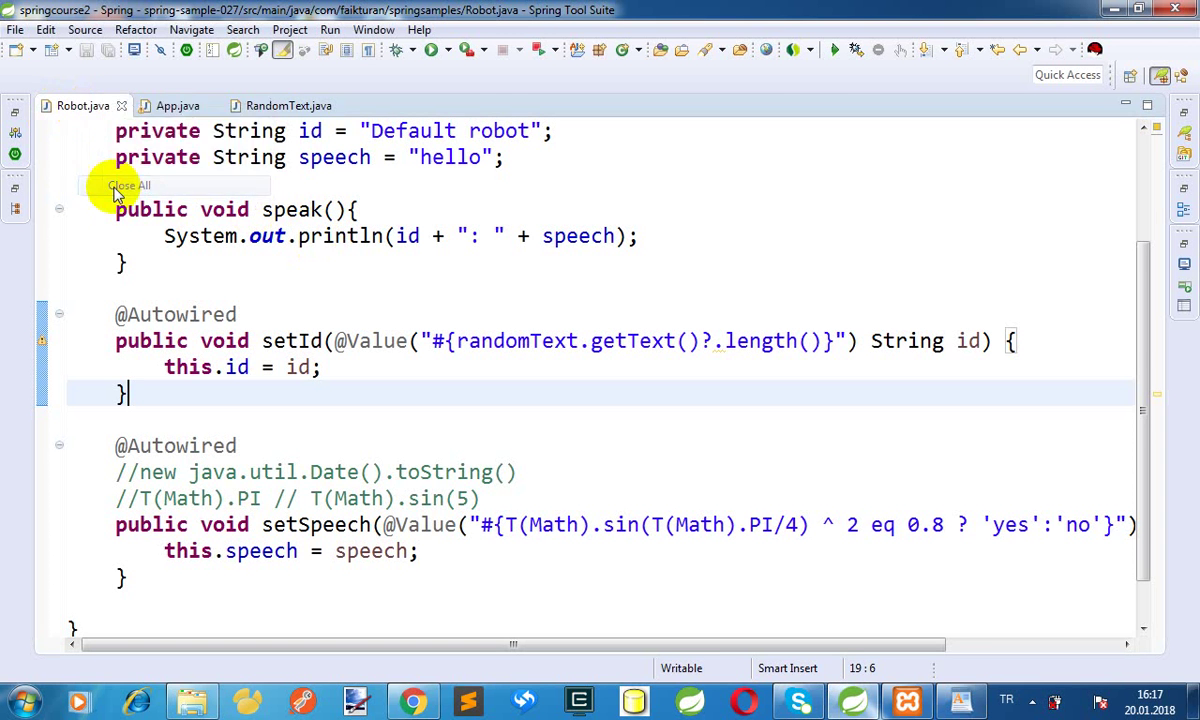
{"action": "left_click", "coordinate": [15, 100]}
{"action": "left_click", "coordinate": [15, 94]}
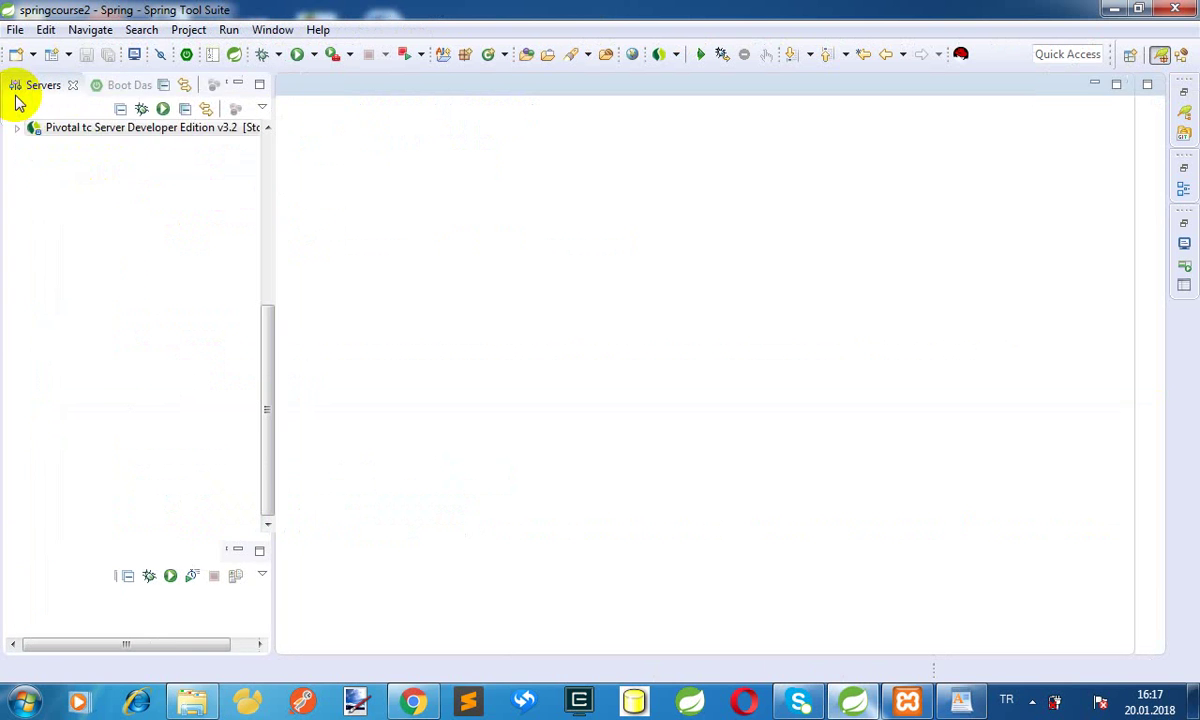
{"action": "left_click", "coordinate": [17, 298]}
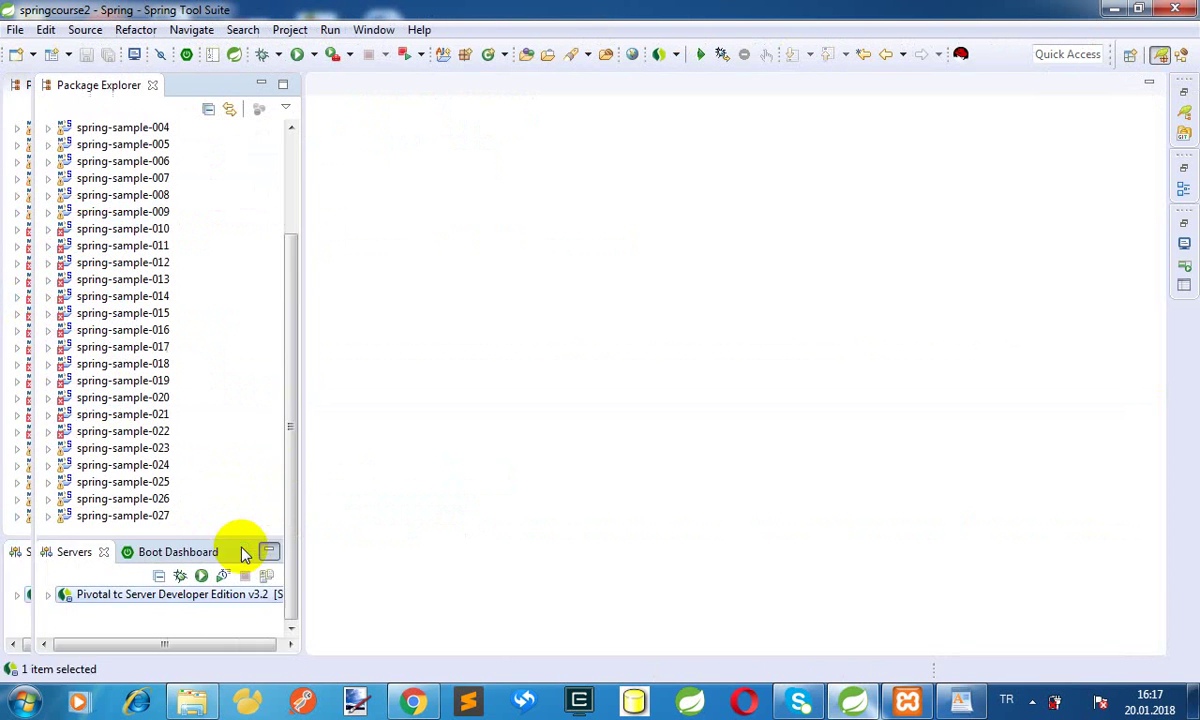
{"action": "left_click", "coordinate": [240, 551]}
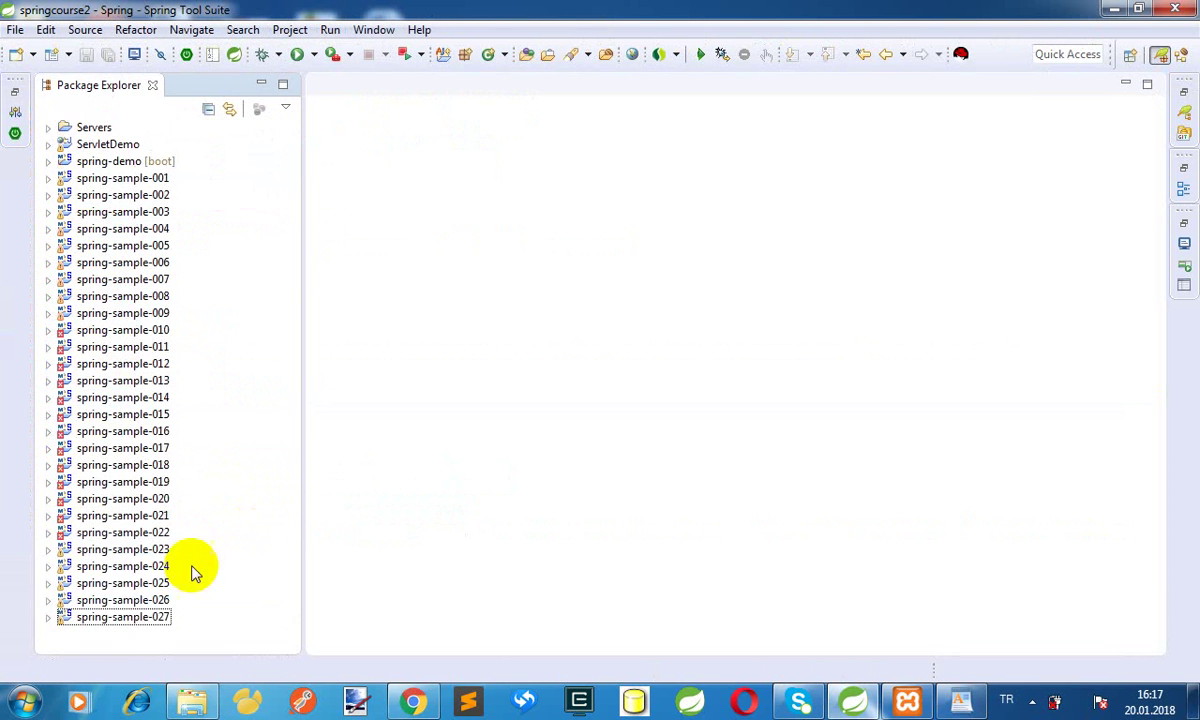
Copy spring-sample-027 and paste it as a new project named spring-sample-028
{"action": "right_click", "coordinate": [130, 620]}
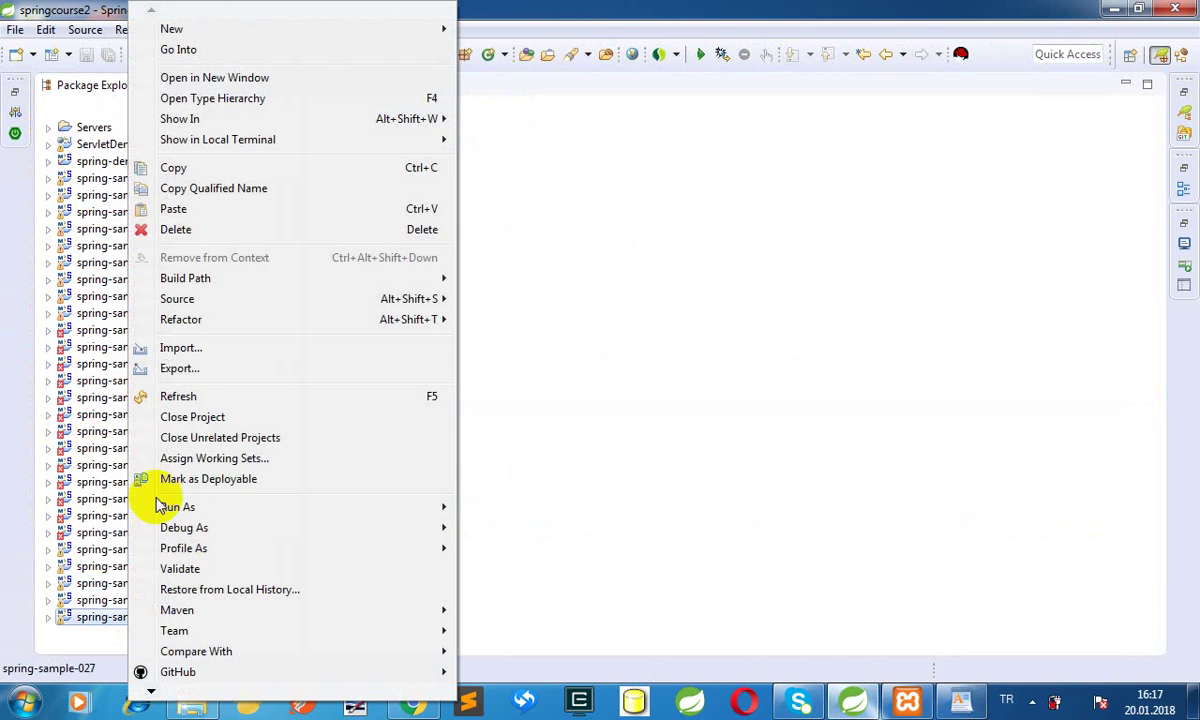
{"action": "left_click", "coordinate": [177, 174]}
{"action": "right_click", "coordinate": [142, 646]}
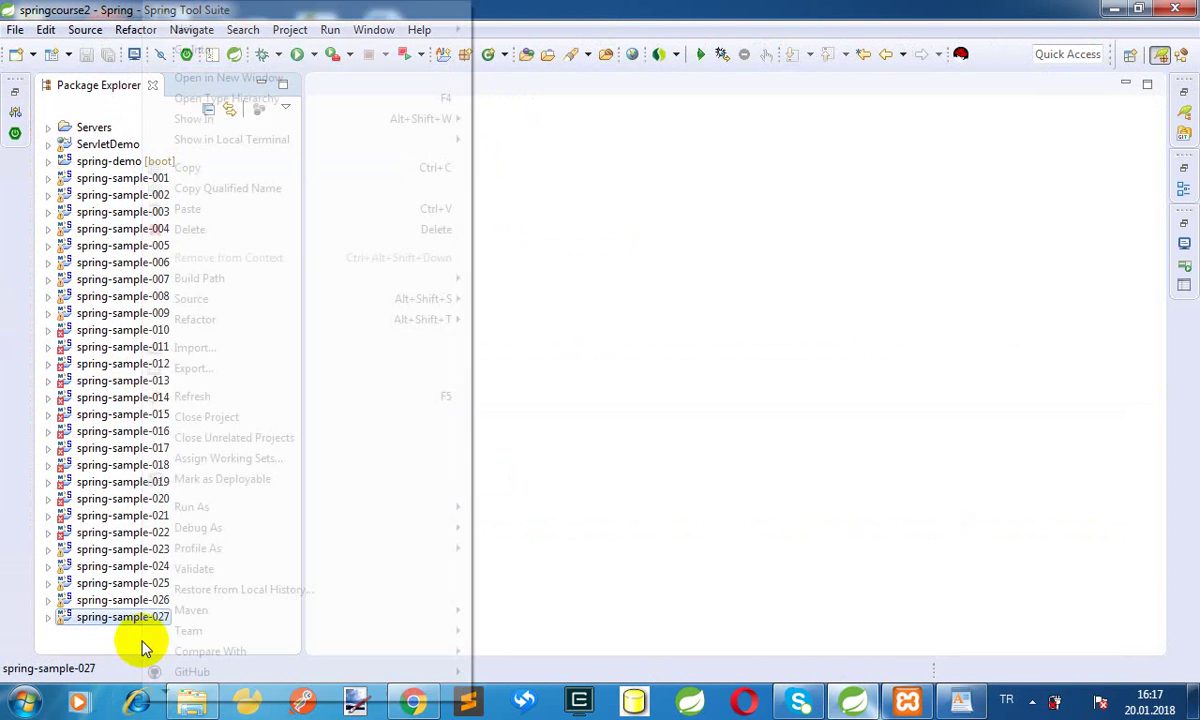
{"action": "left_click", "coordinate": [222, 209]}
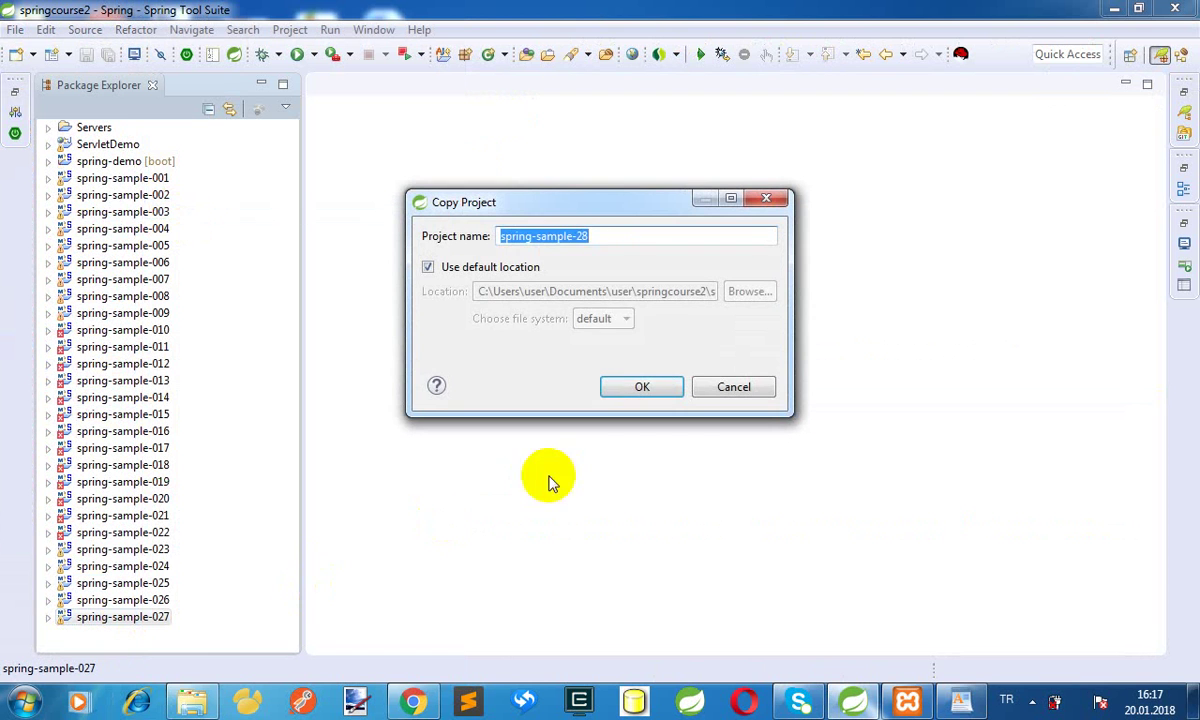
{"action": "left_click", "coordinate": [582, 237]}
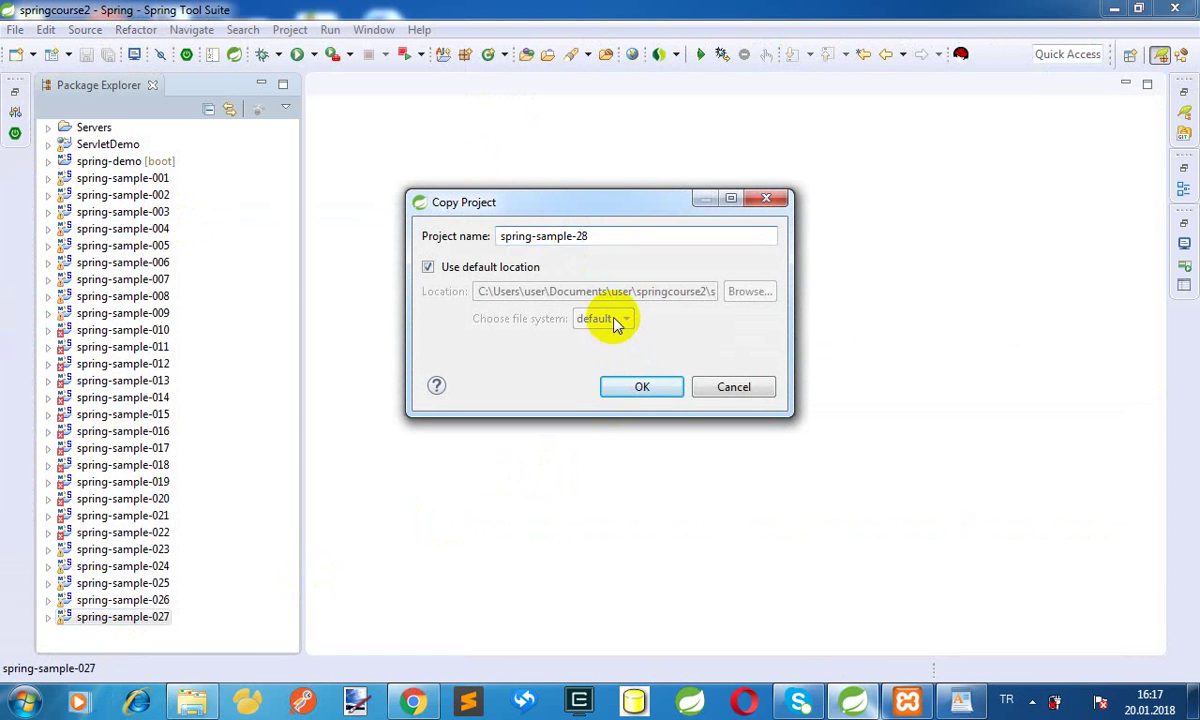
{"action": "key", "text": "Left"}
{"action": "key", "text": "Left"}
{"action": "type", "text": "0"}
{"action": "left_click", "coordinate": [641, 385]}
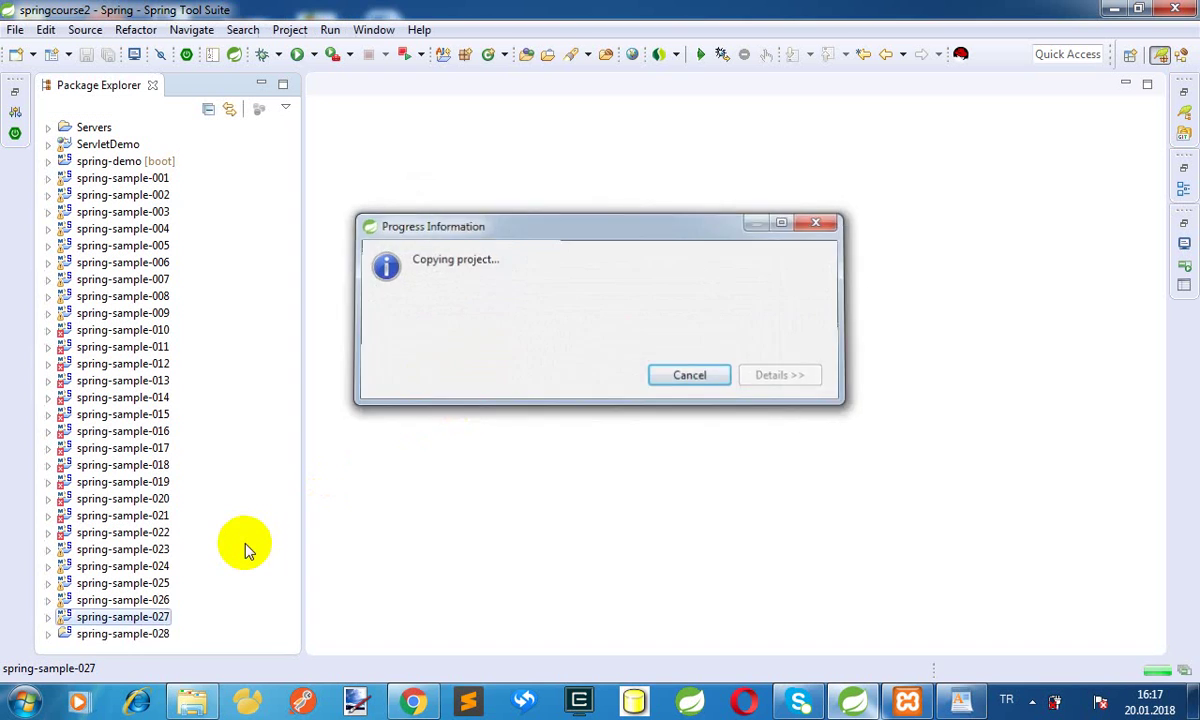
{"action": "double_click", "coordinate": [136, 634]}
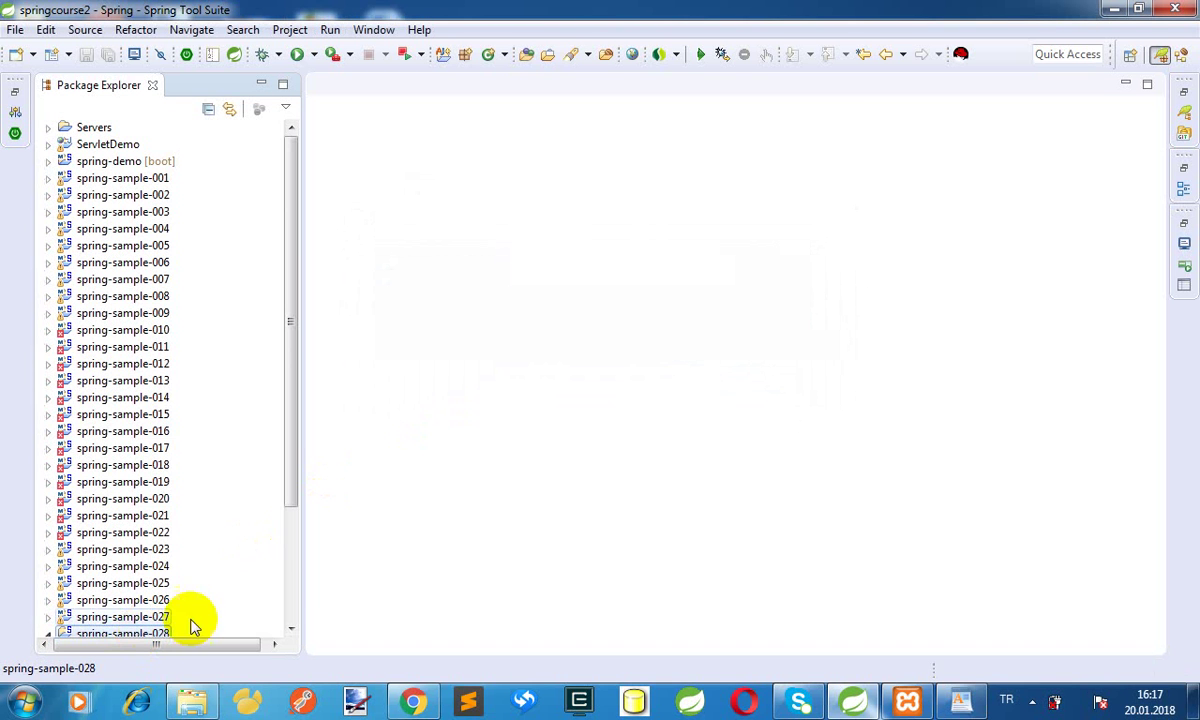
Expand spring-sample-028's src/main/java, open beans.xml, and expand com.faikturan.springsamples
{"action": "left_click_drag", "start_coordinate": [287, 528], "coordinate": [287, 610]}
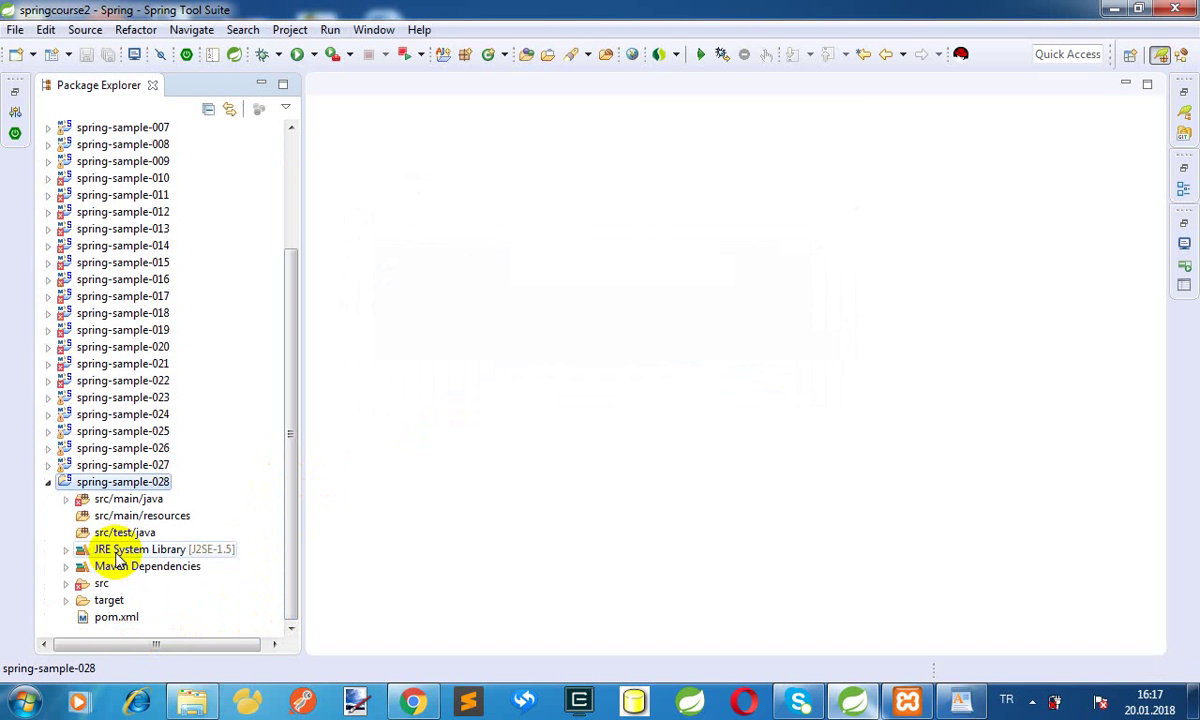
{"action": "left_click", "coordinate": [66, 499]}
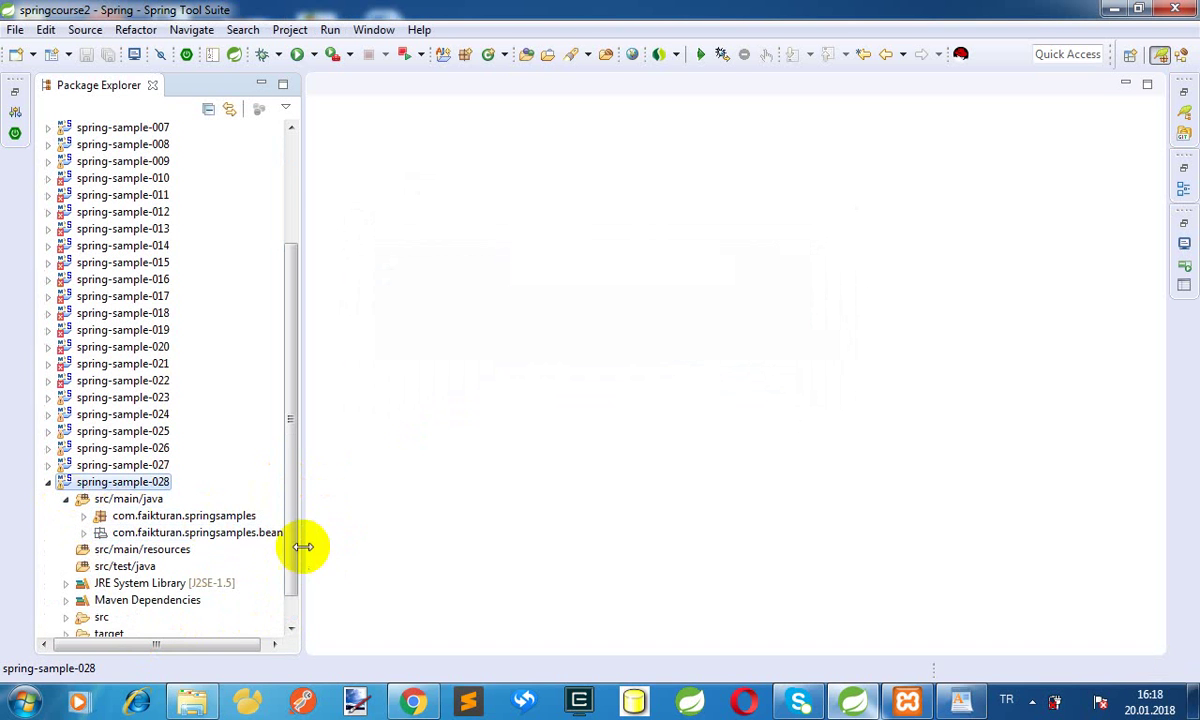
{"action": "left_click_drag", "start_coordinate": [292, 560], "coordinate": [289, 636]}
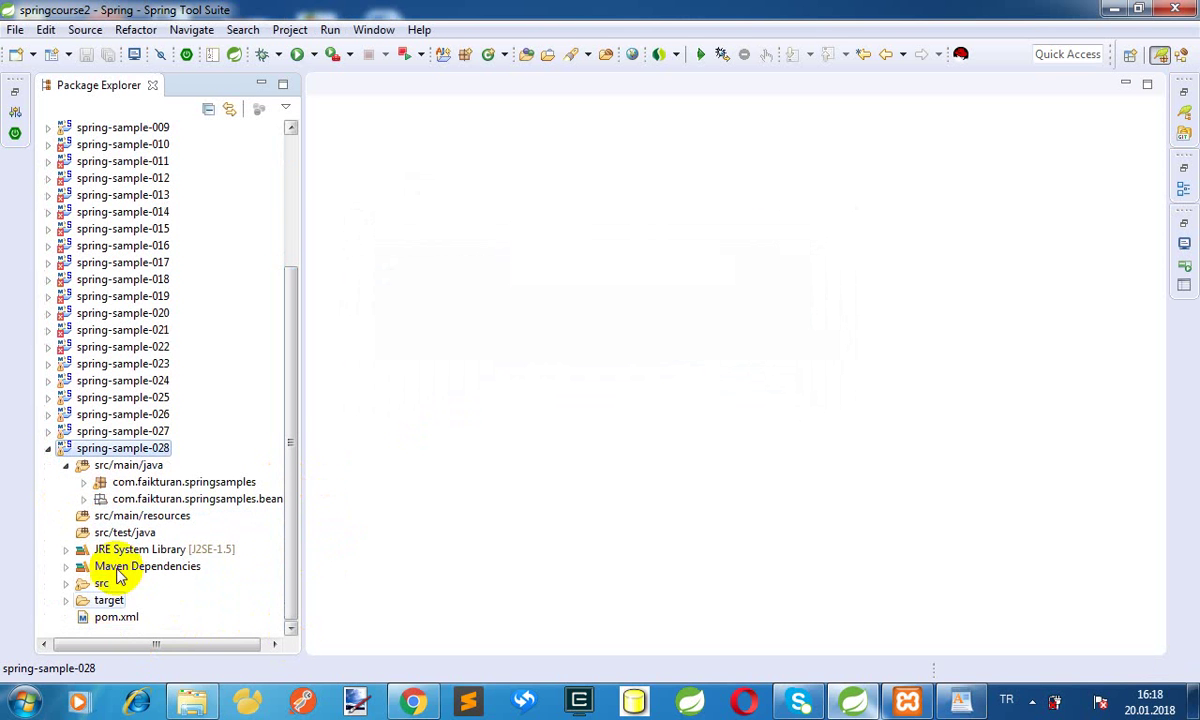
{"action": "left_click", "coordinate": [83, 499]}
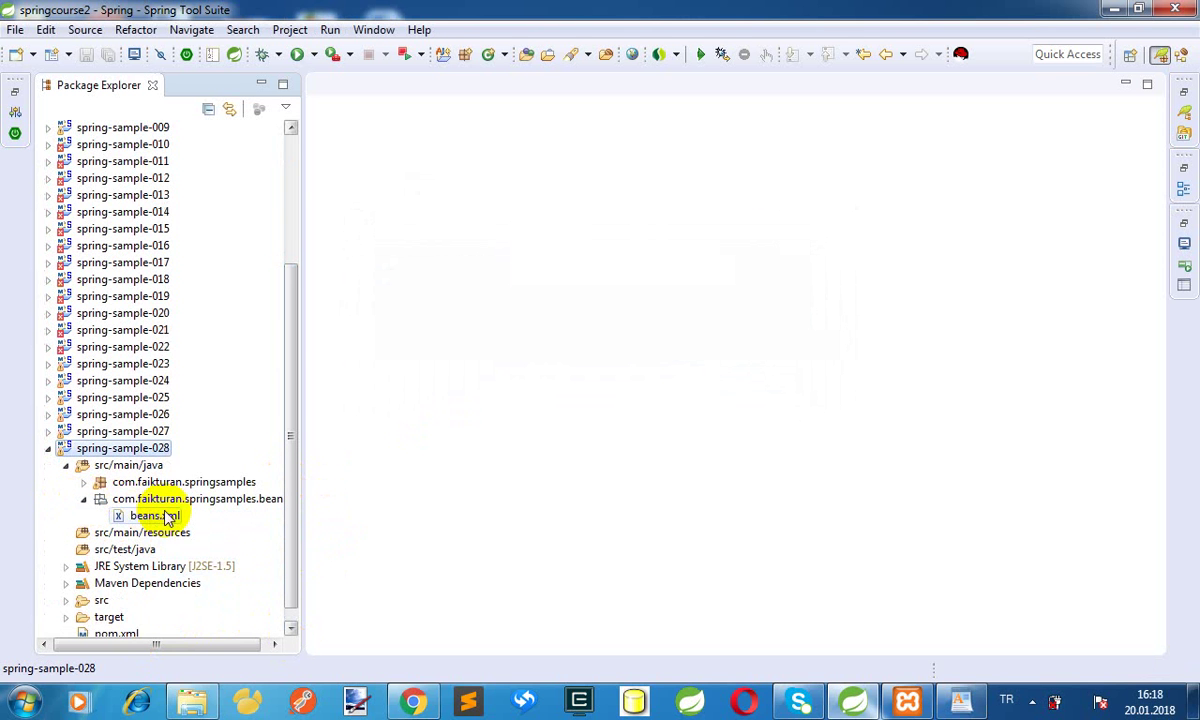
{"action": "double_click", "coordinate": [155, 515]}
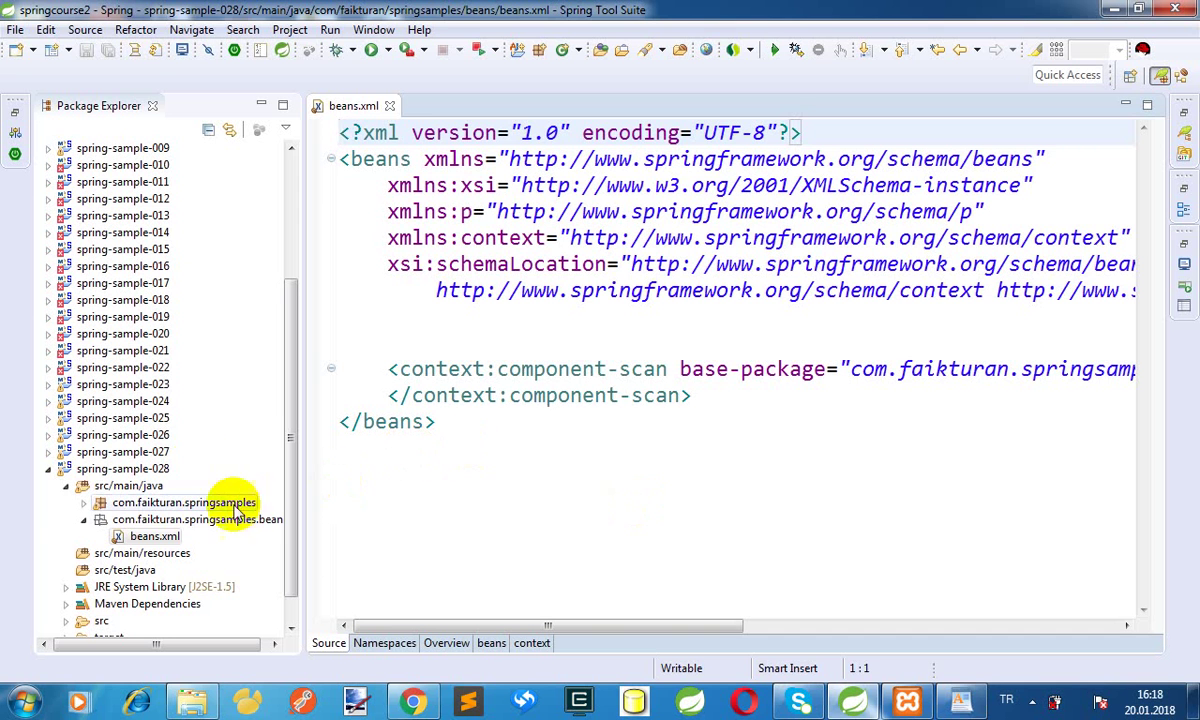
{"action": "left_click", "coordinate": [84, 503]}
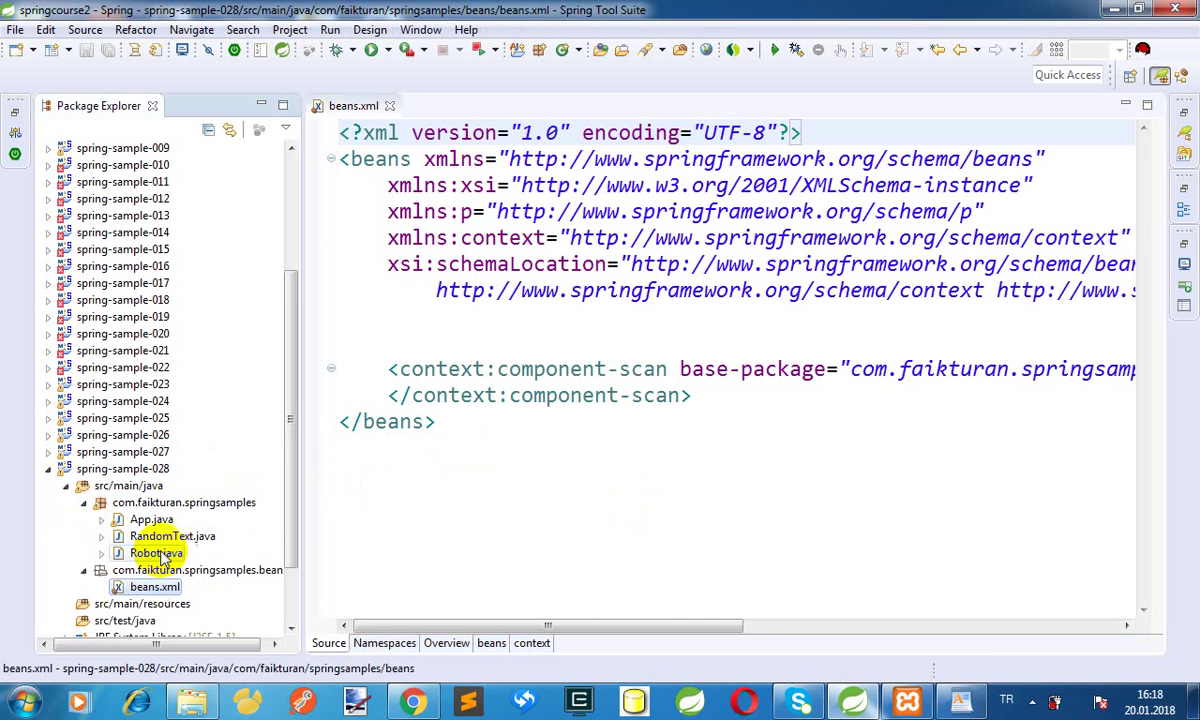